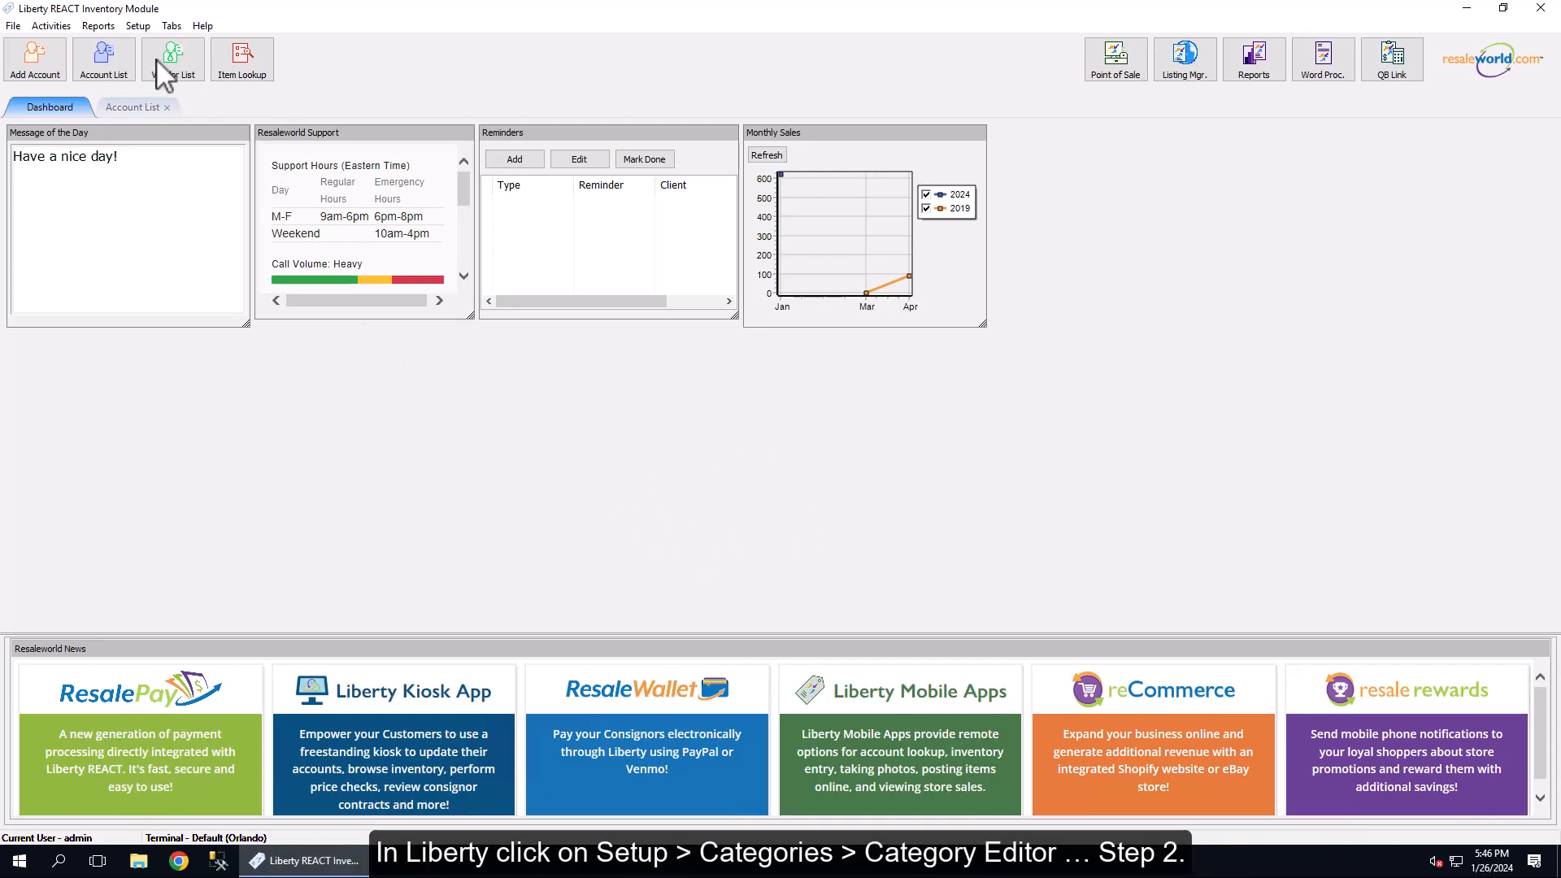
# Open the Category Editor, select the Women's Apparel department and expand its categories.
pyautogui.click(136, 26)
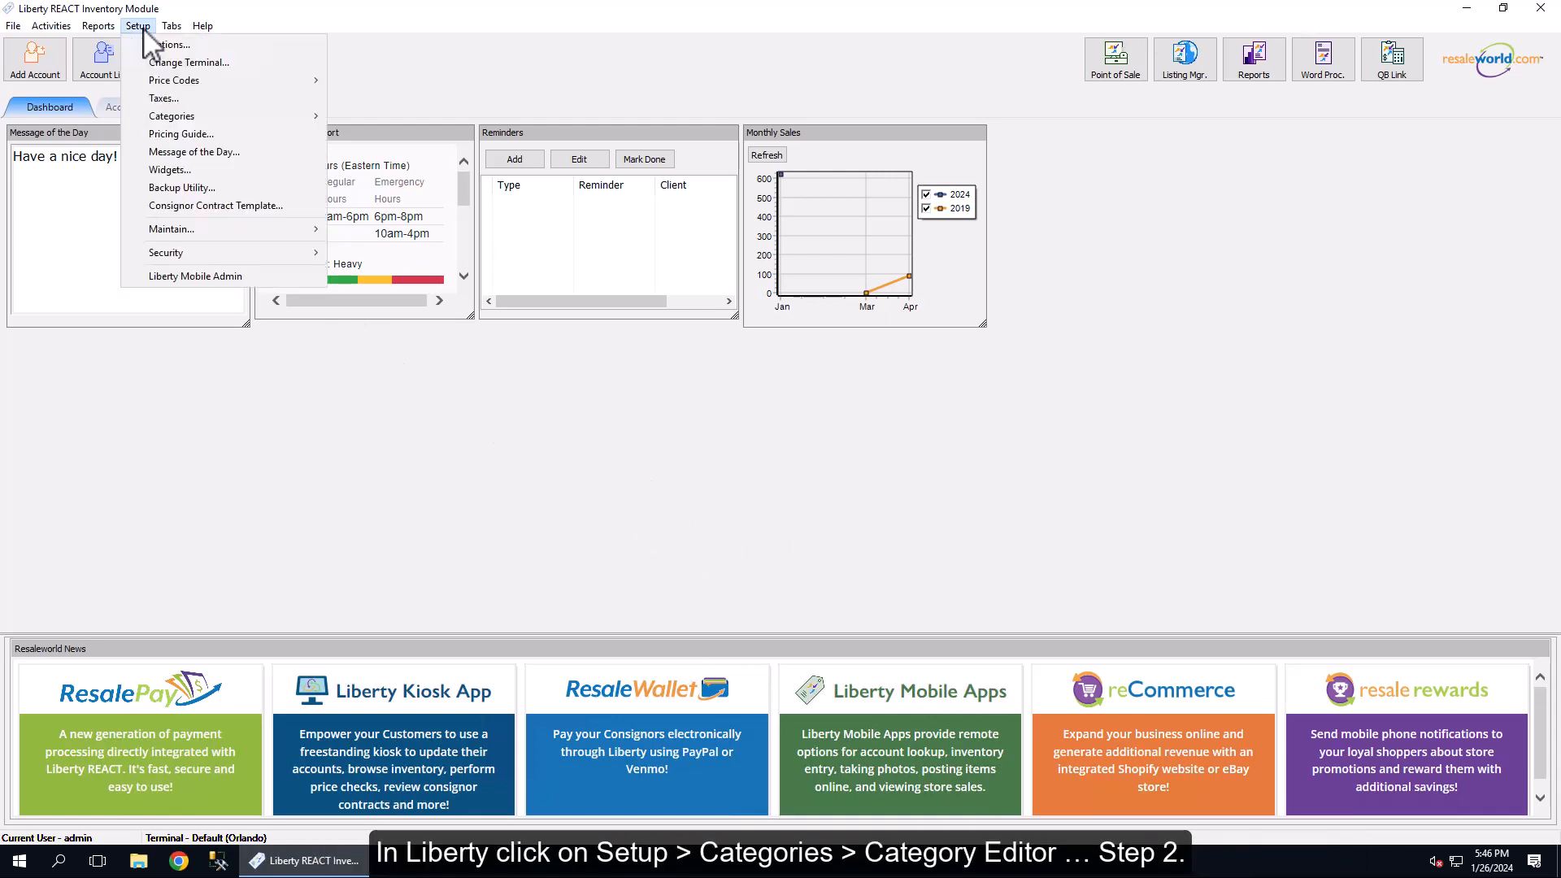
pyautogui.moveTo(186, 116)
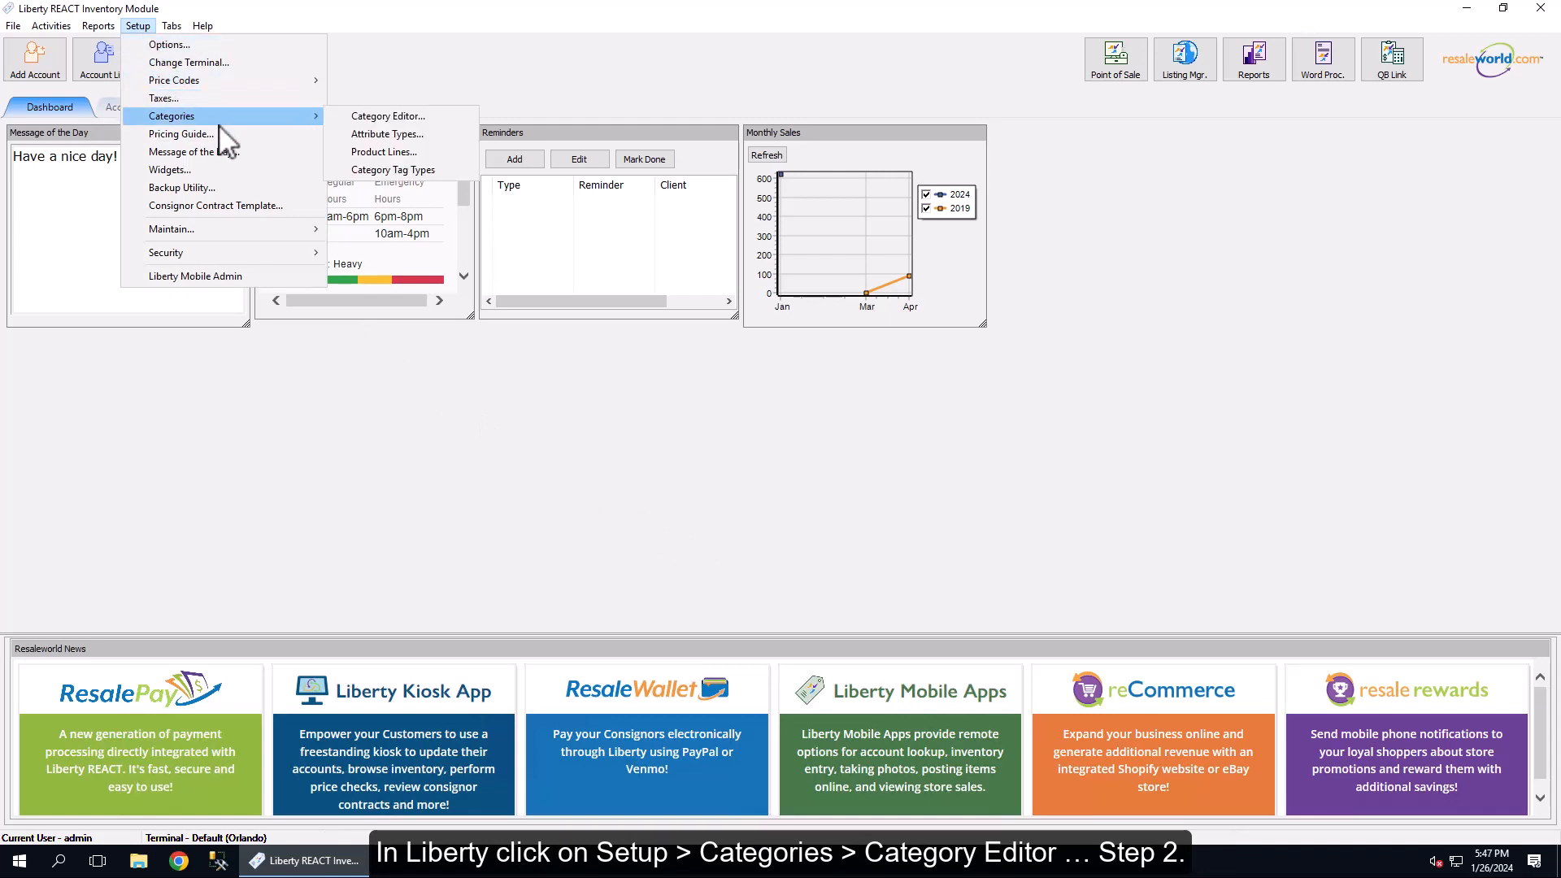
pyautogui.click(406, 122)
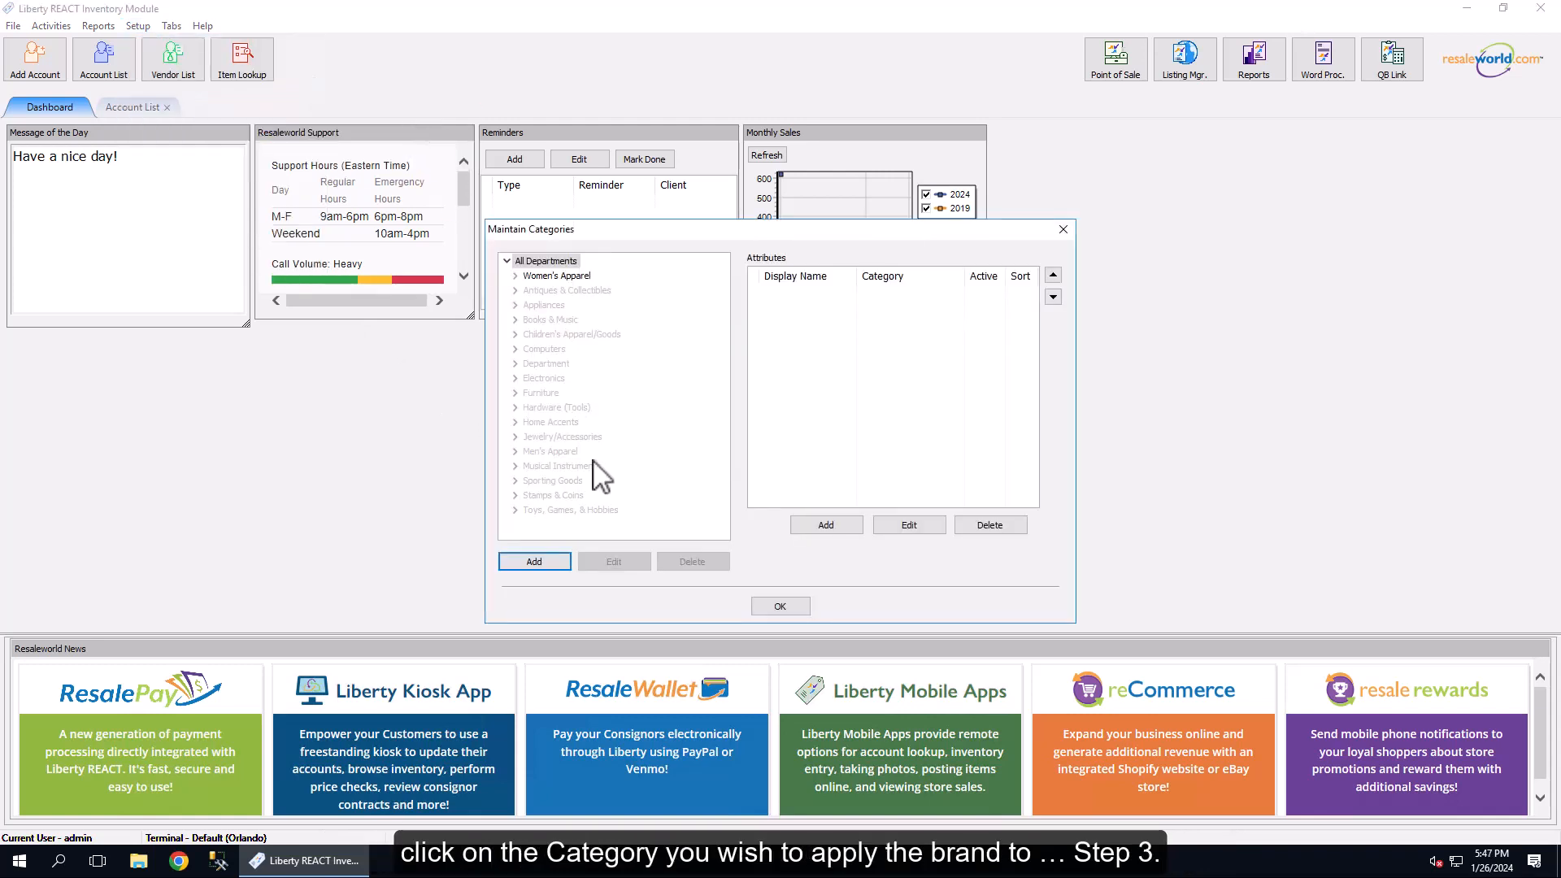
pyautogui.click(535, 277)
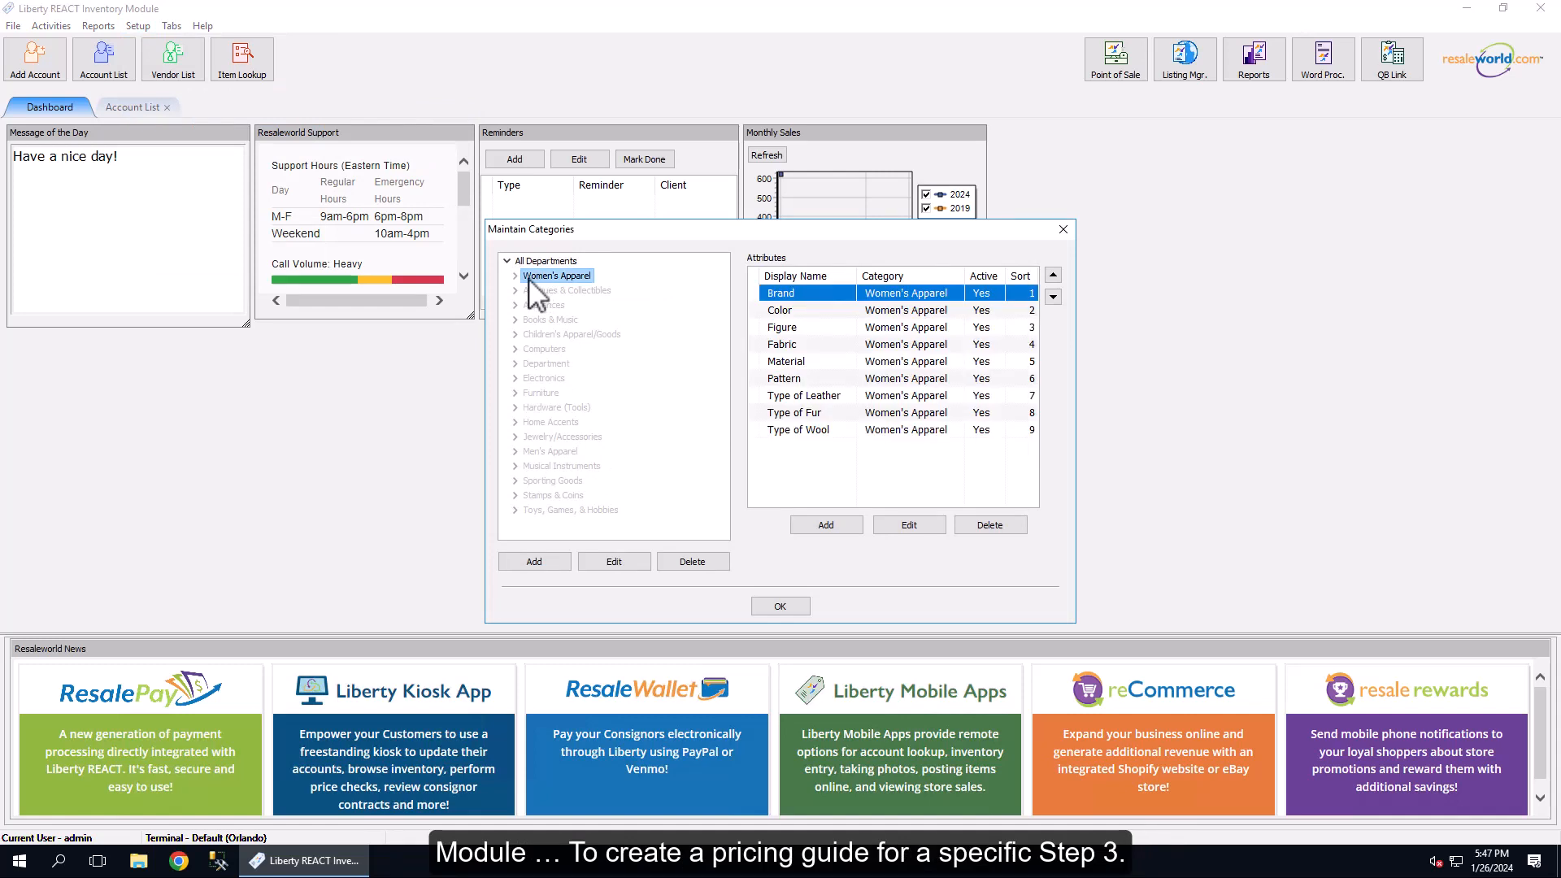
pyautogui.click(516, 277)
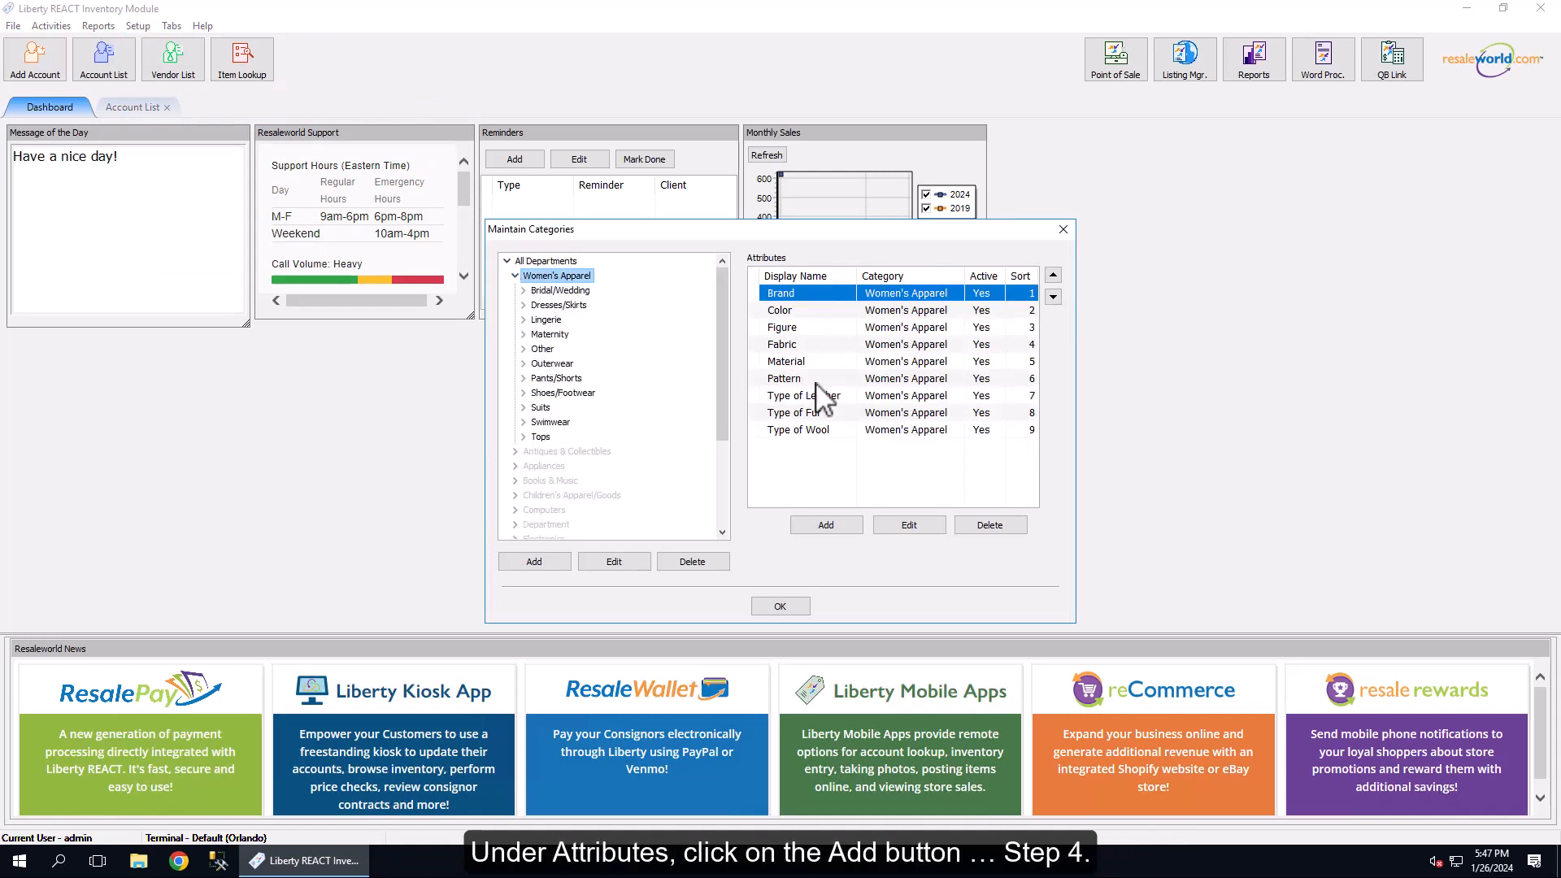
# Try to add the Brand attribute to Women's Apparel with attribute kind Brand and Use In Title enabled.
pyautogui.click(834, 526)
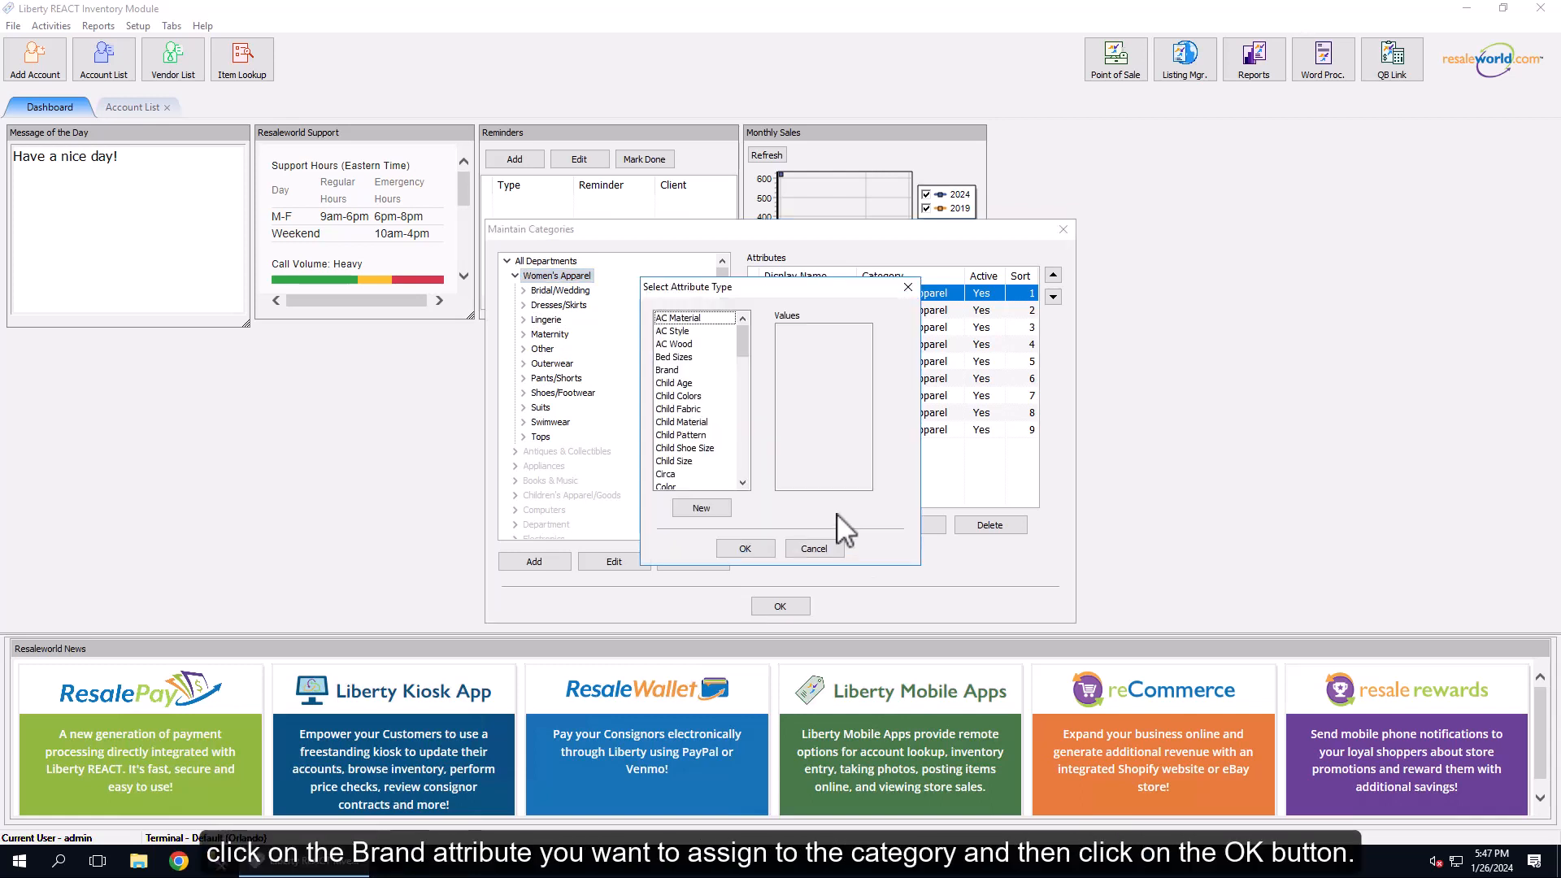
pyautogui.click(668, 370)
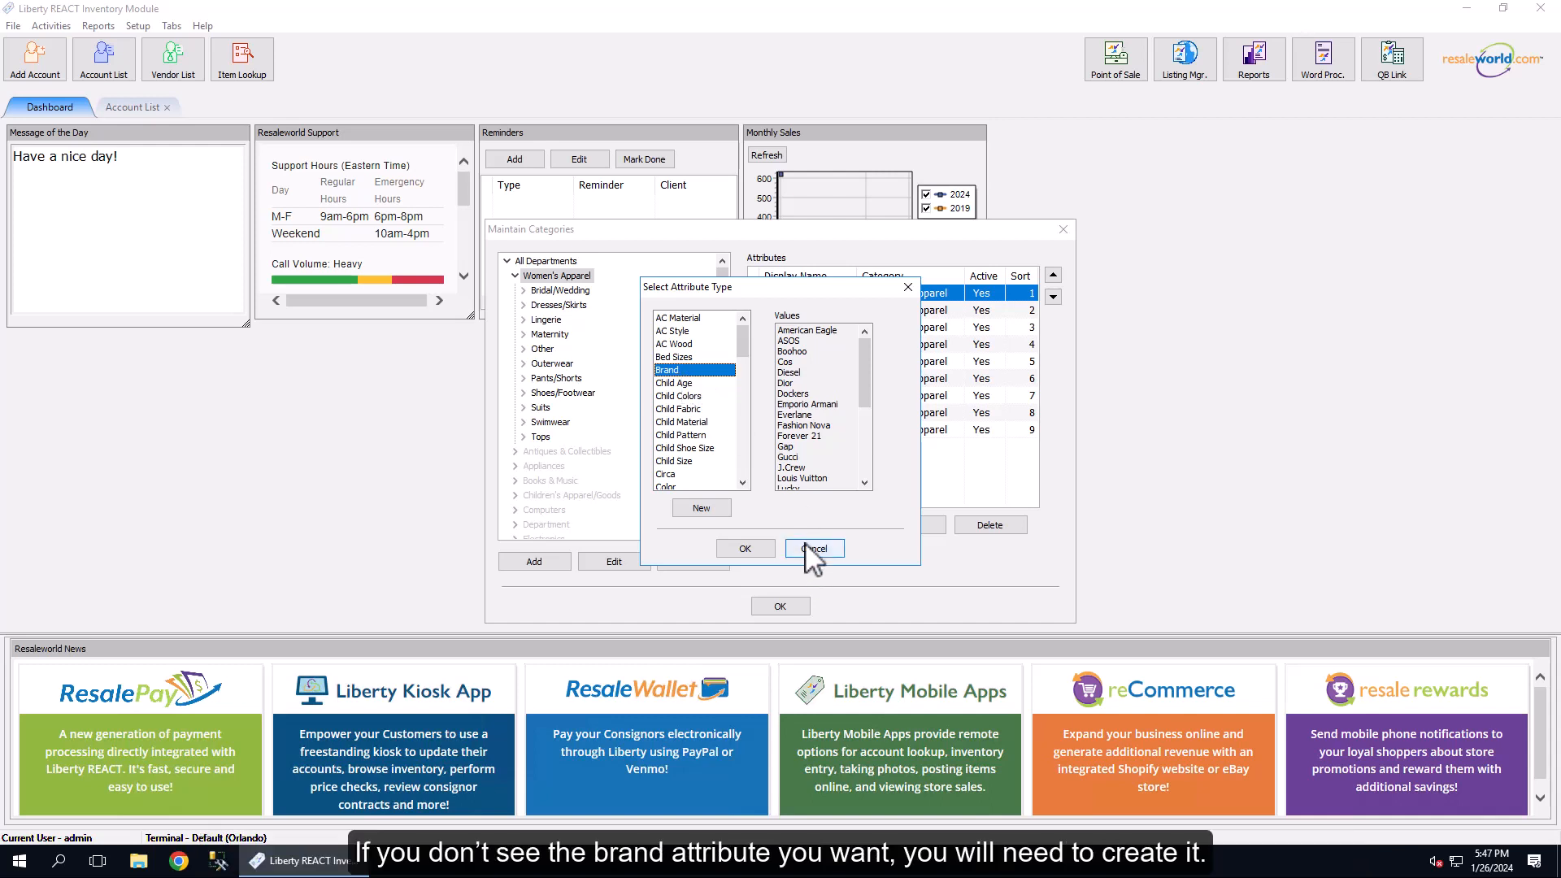
pyautogui.click(758, 550)
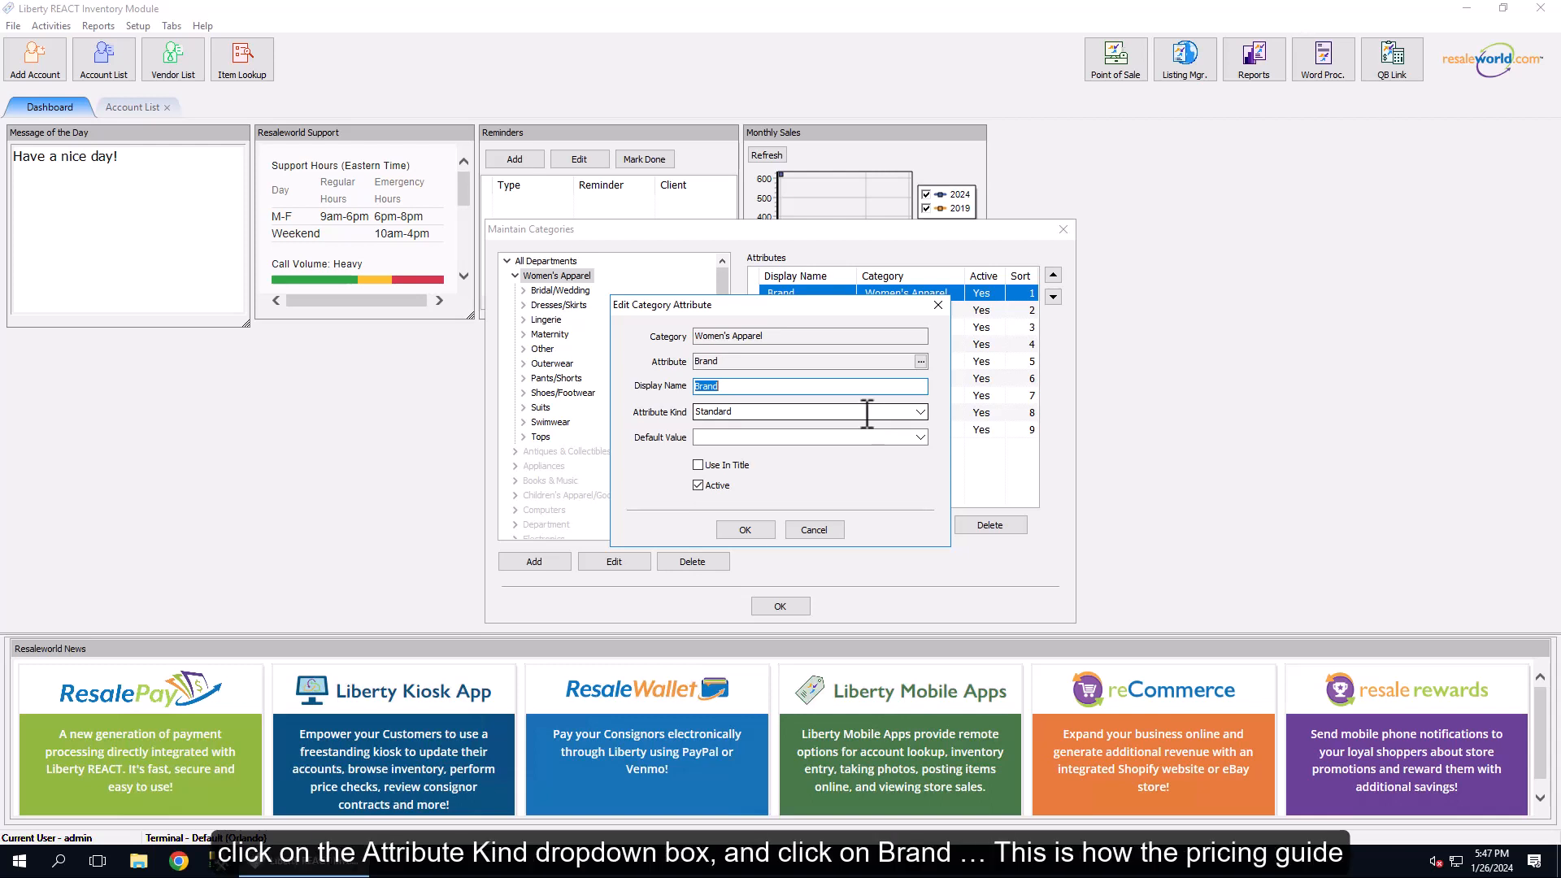
pyautogui.click(921, 412)
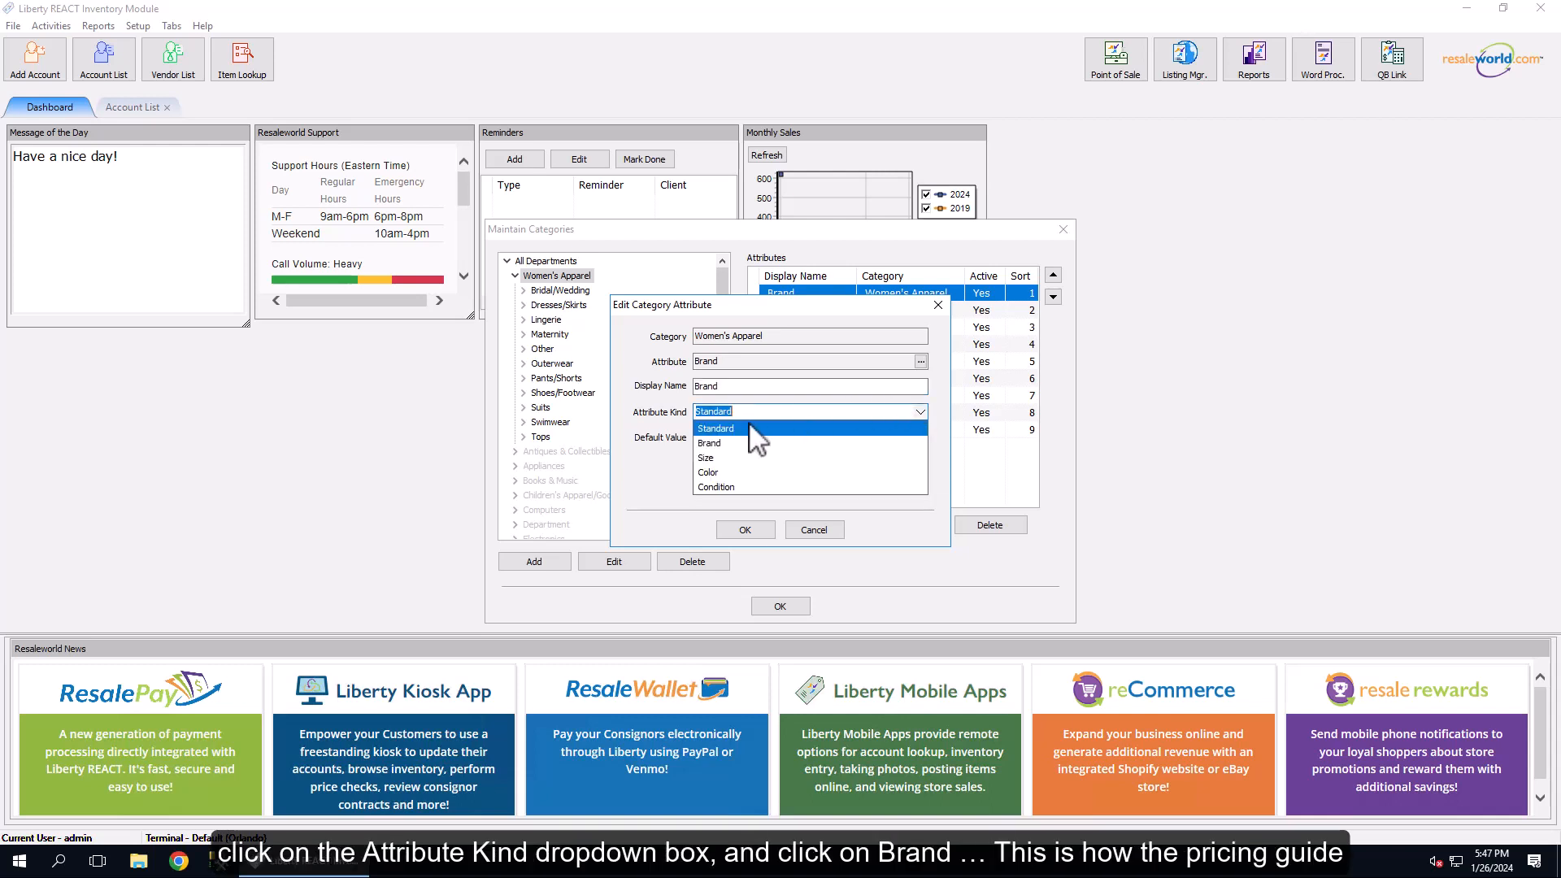
pyautogui.click(720, 443)
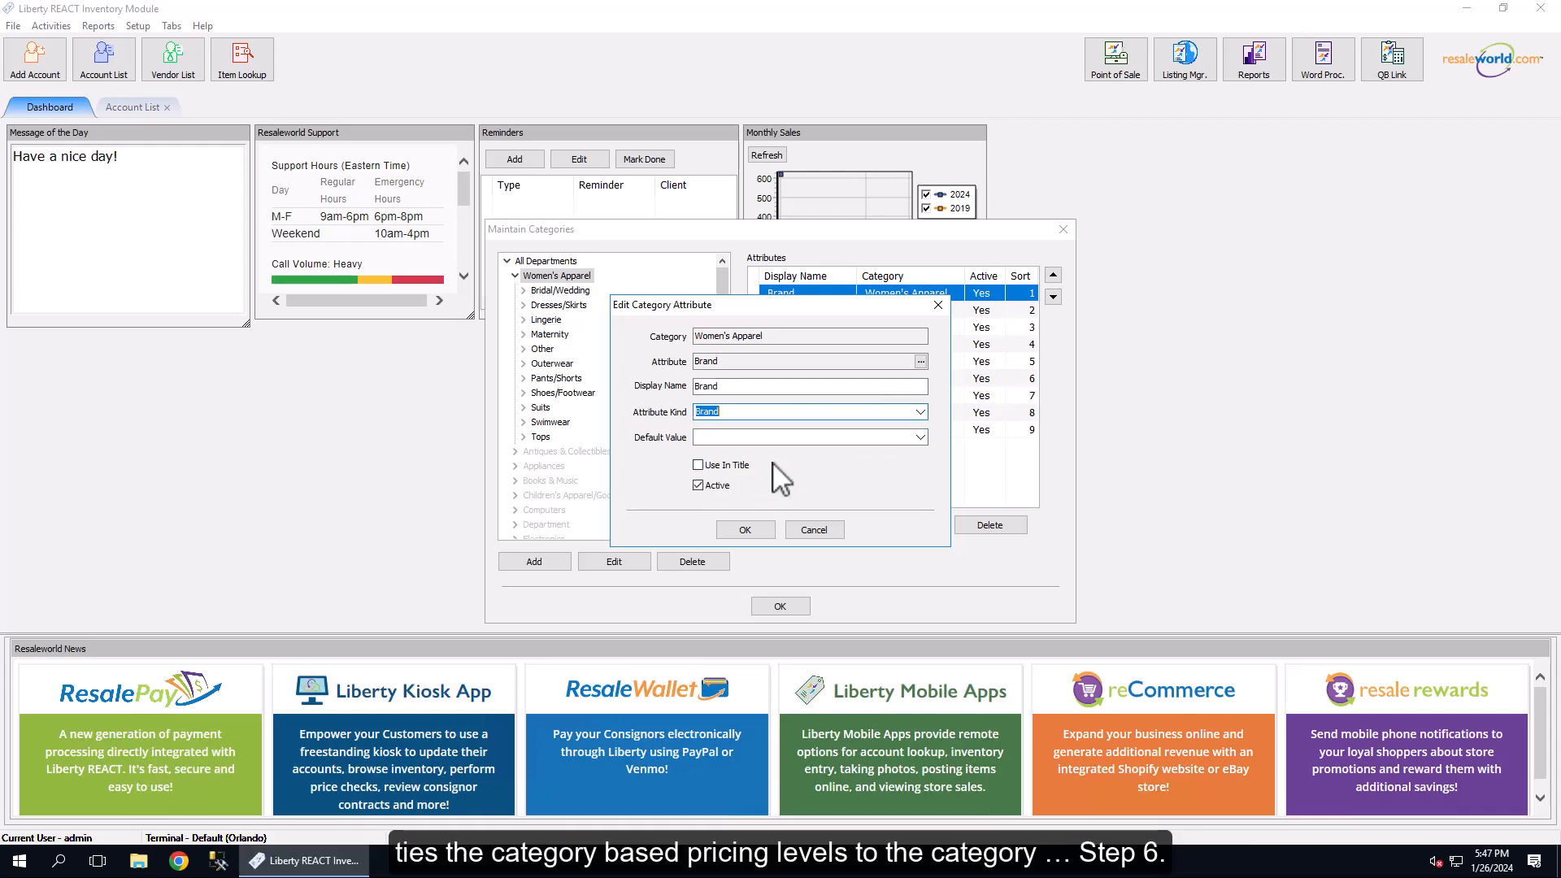
pyautogui.click(736, 465)
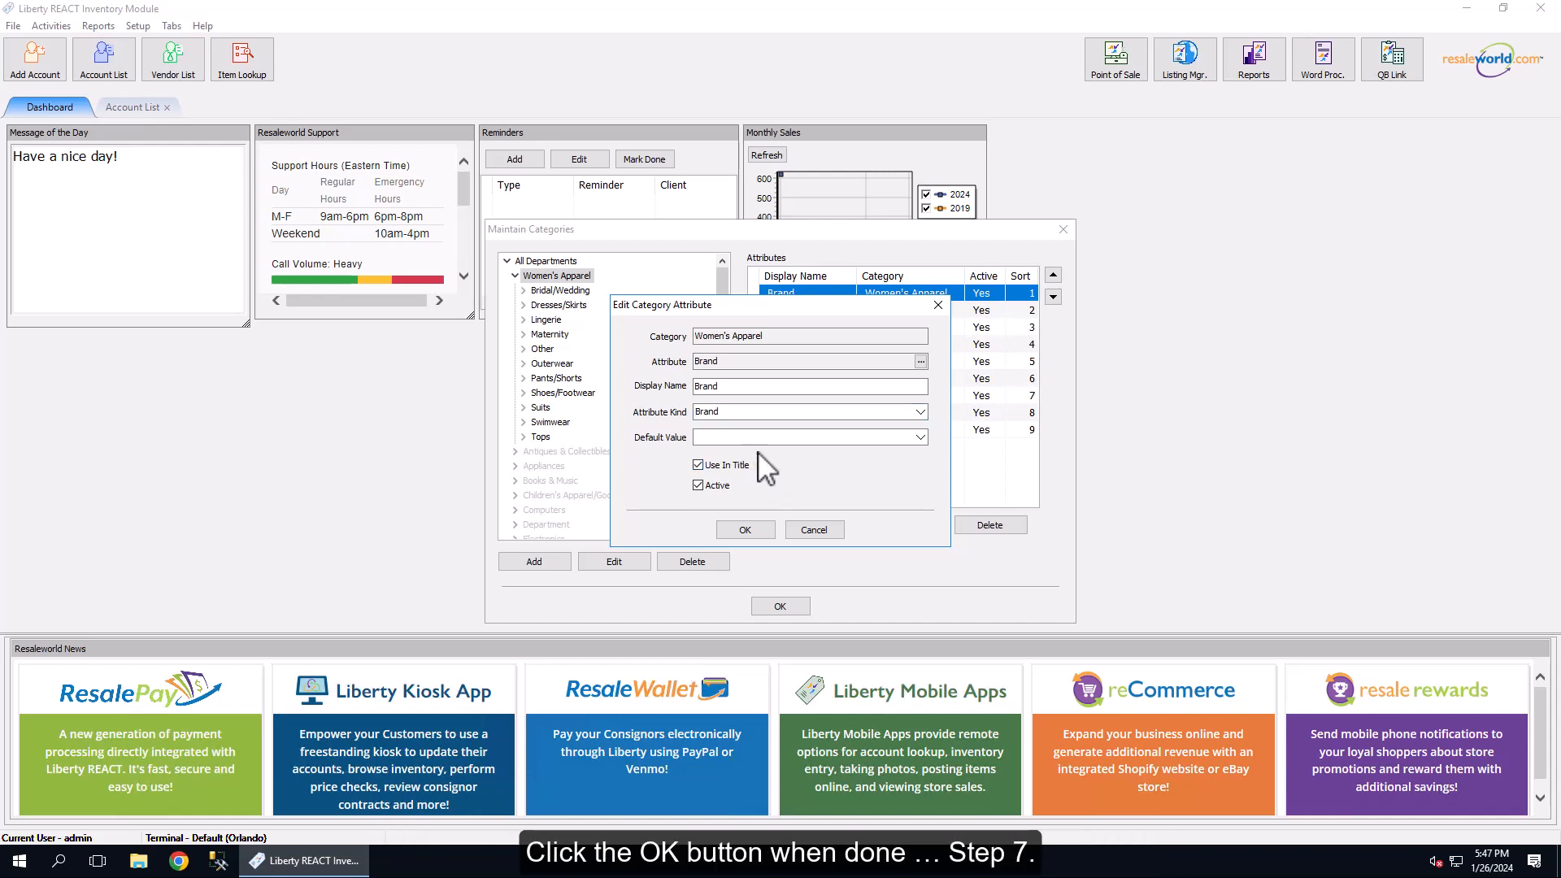
# Discard the additional Brand attribute for Women's Apparel and close the category editor.
pyautogui.click(746, 531)
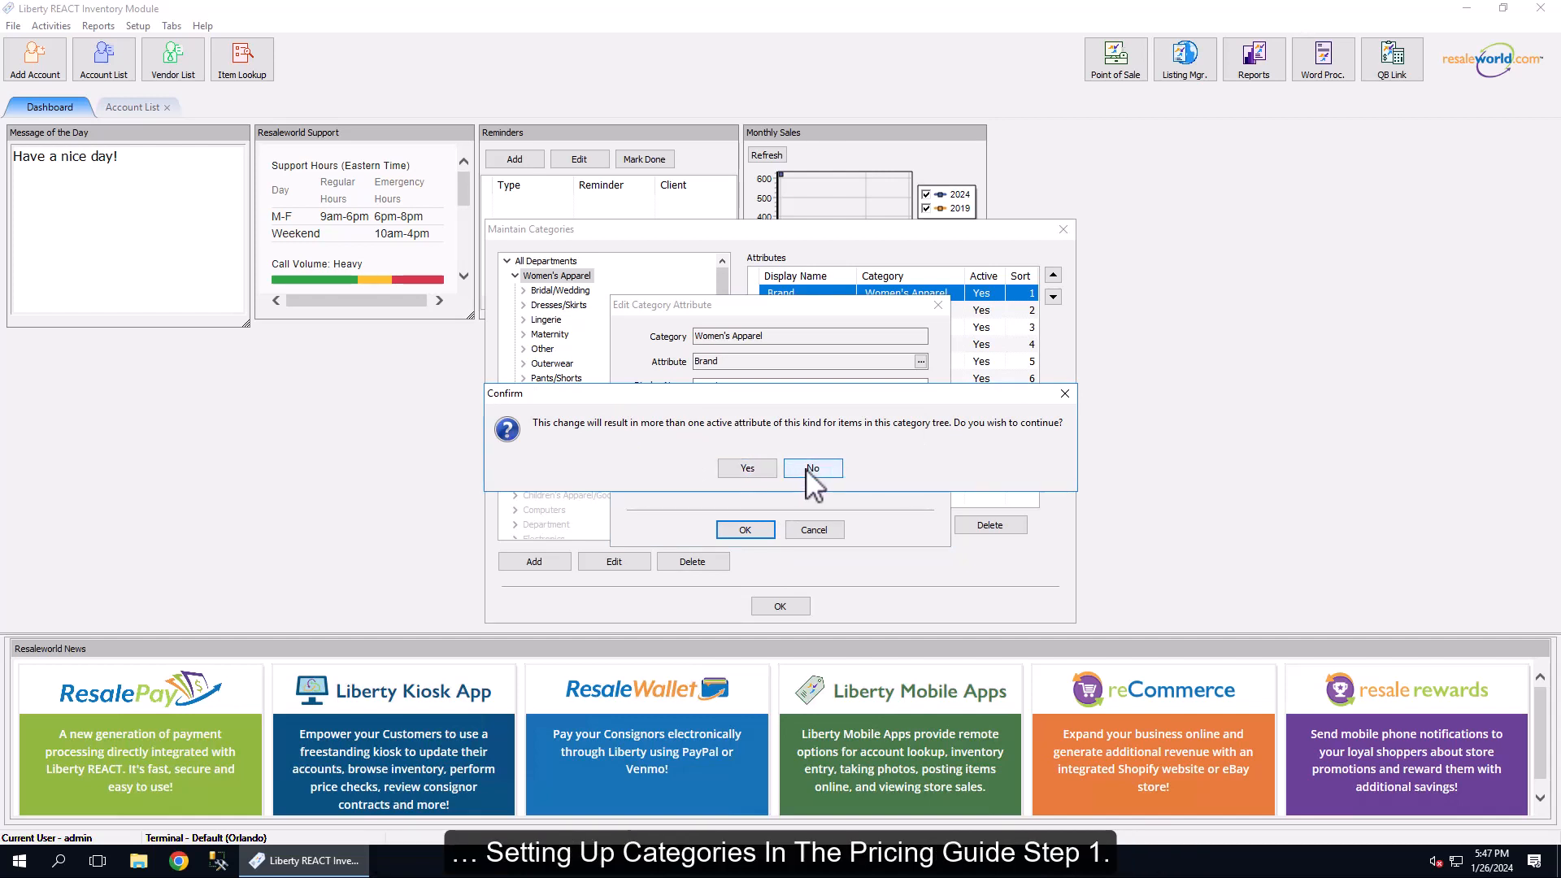
pyautogui.click(805, 470)
pyautogui.click(801, 532)
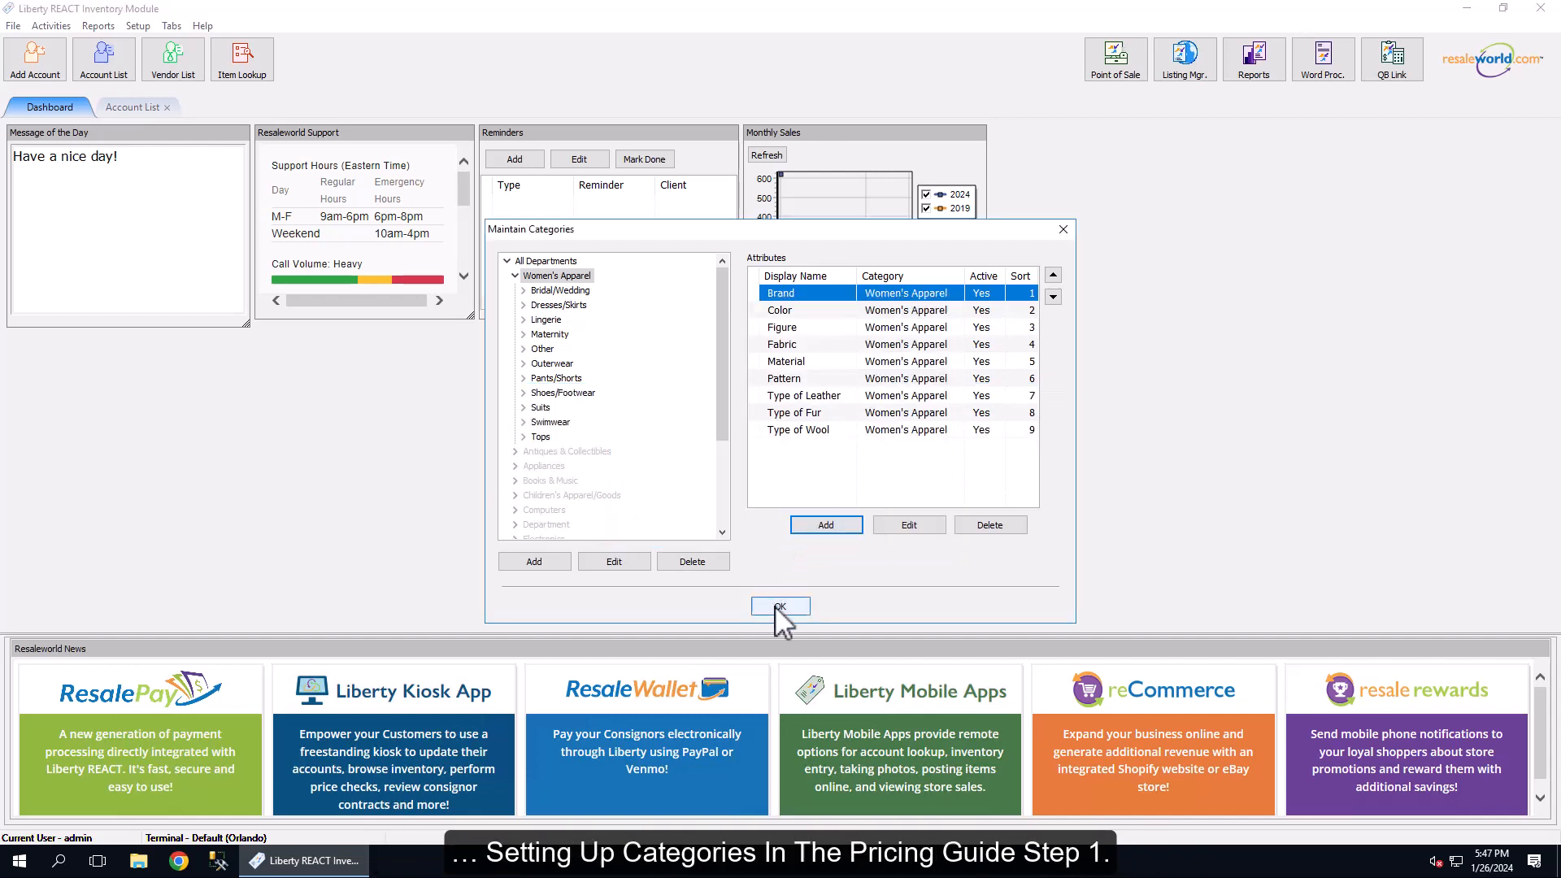
pyautogui.click(778, 610)
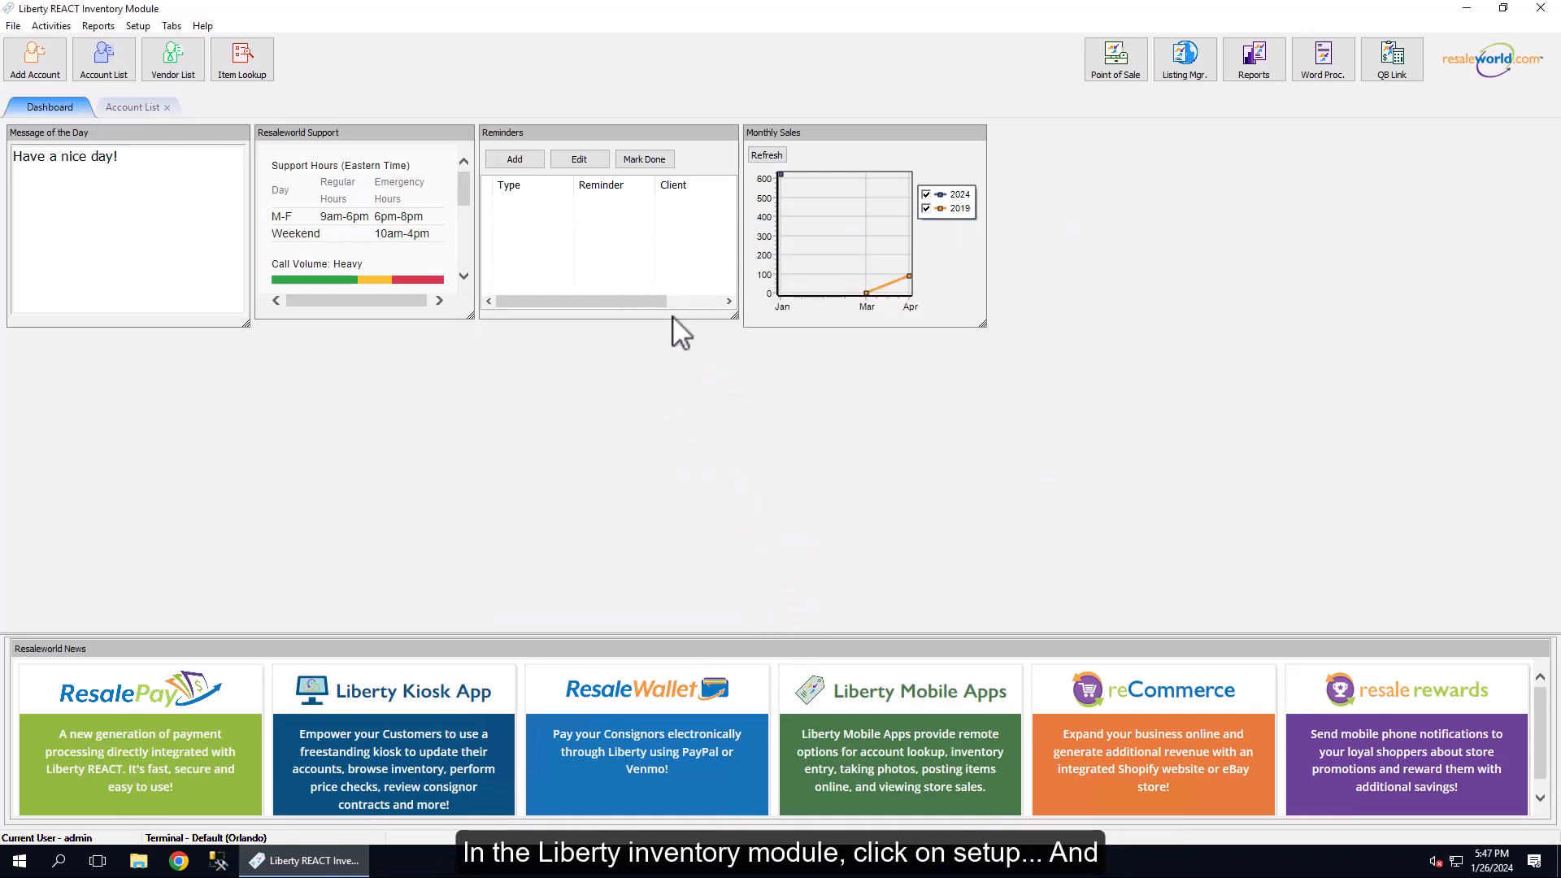
# Add a pricing guide for the Jeans category under Women's Apparel, Pants/Shorts.
pyautogui.click(137, 26)
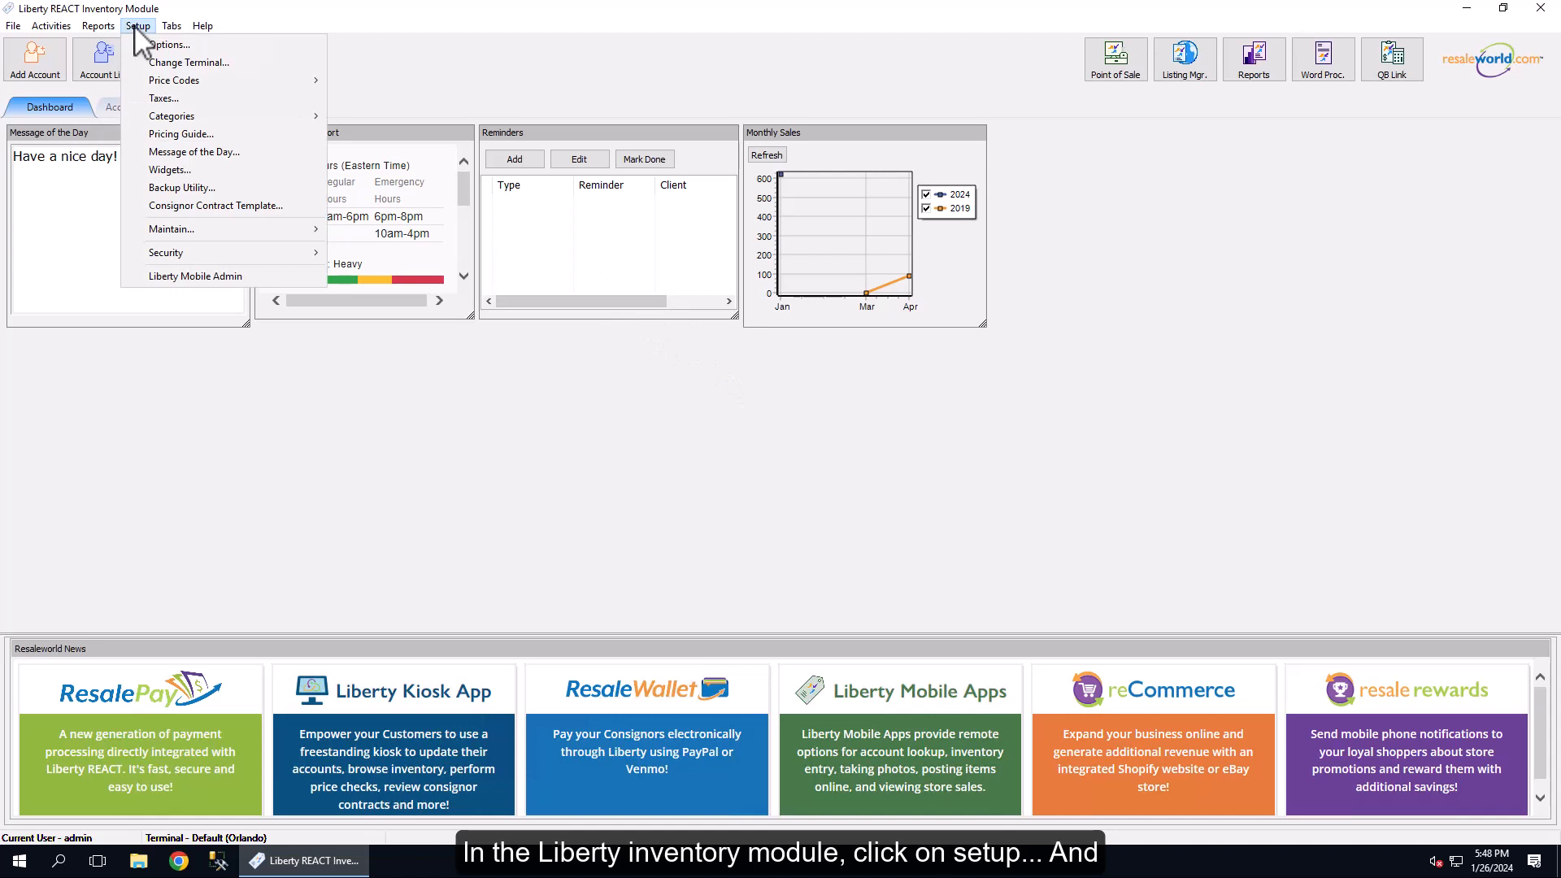
pyautogui.click(228, 137)
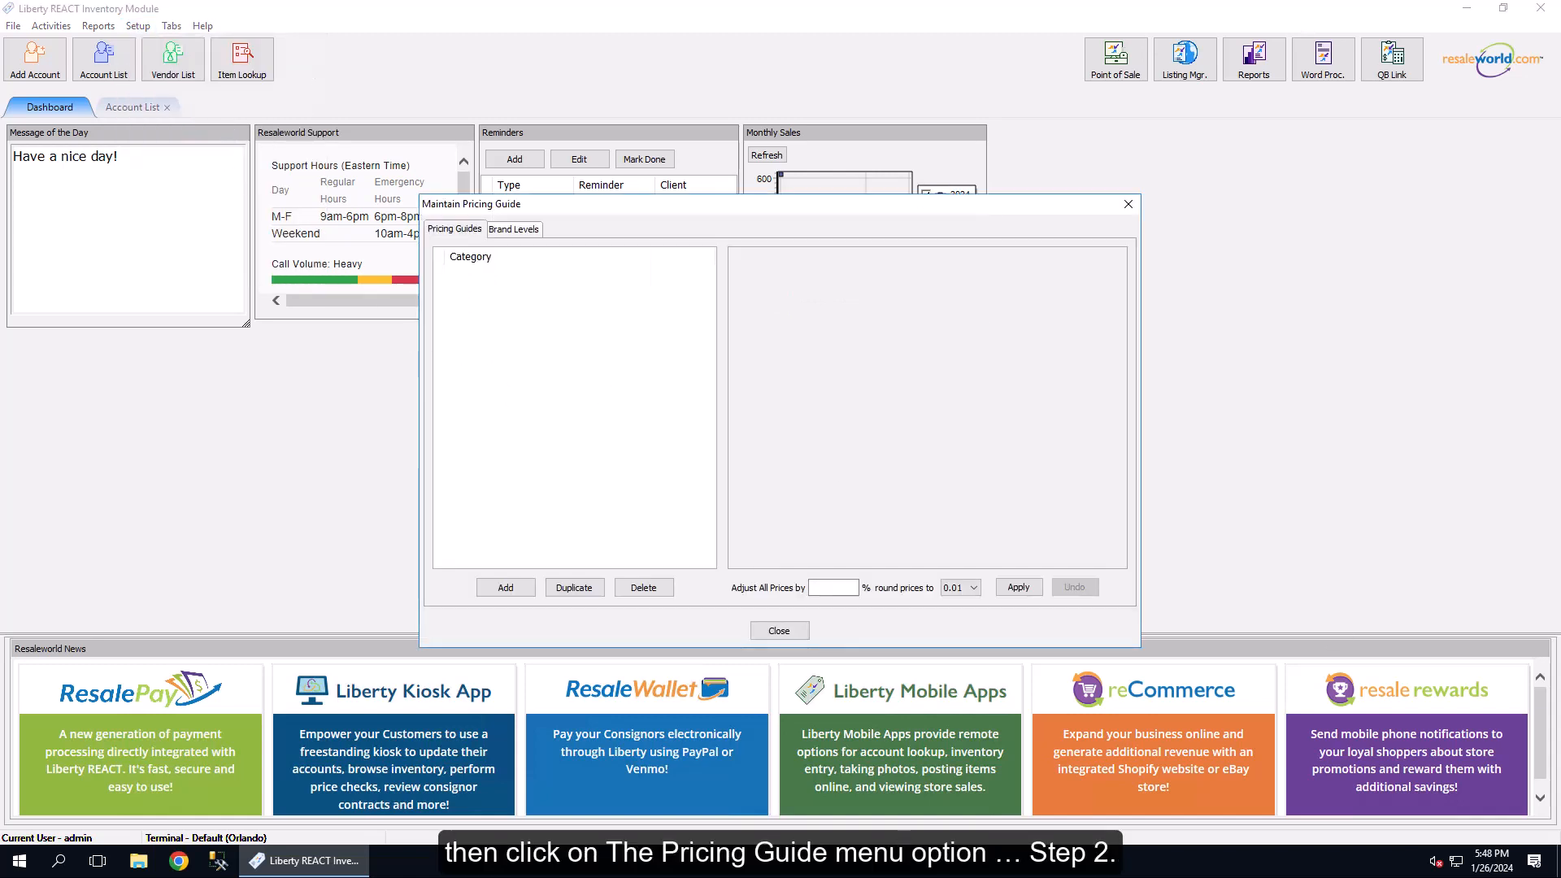
pyautogui.click(508, 587)
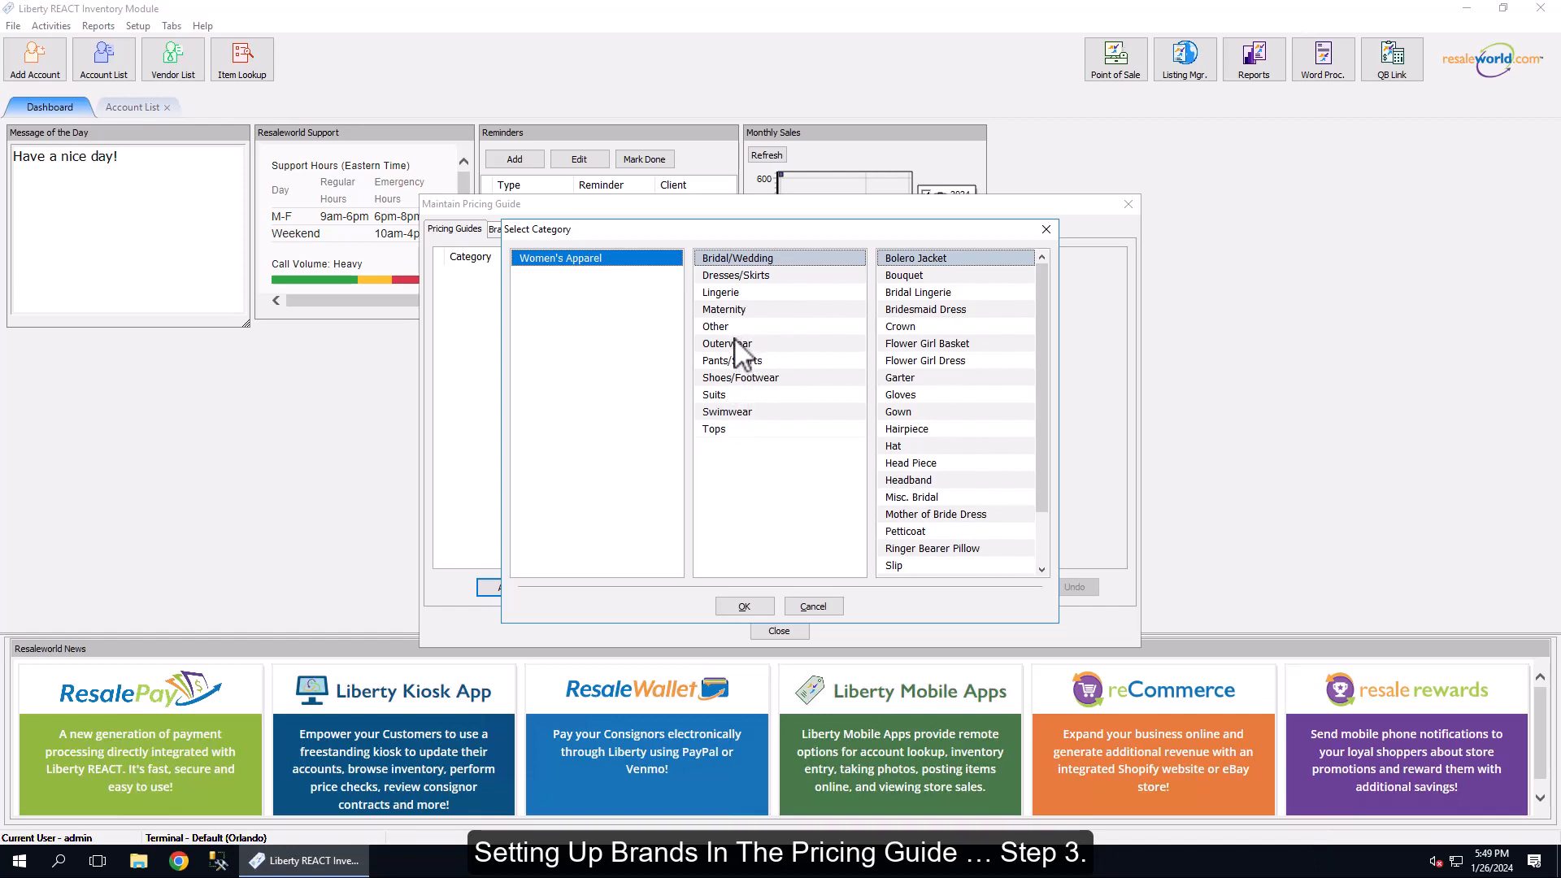
pyautogui.click(729, 377)
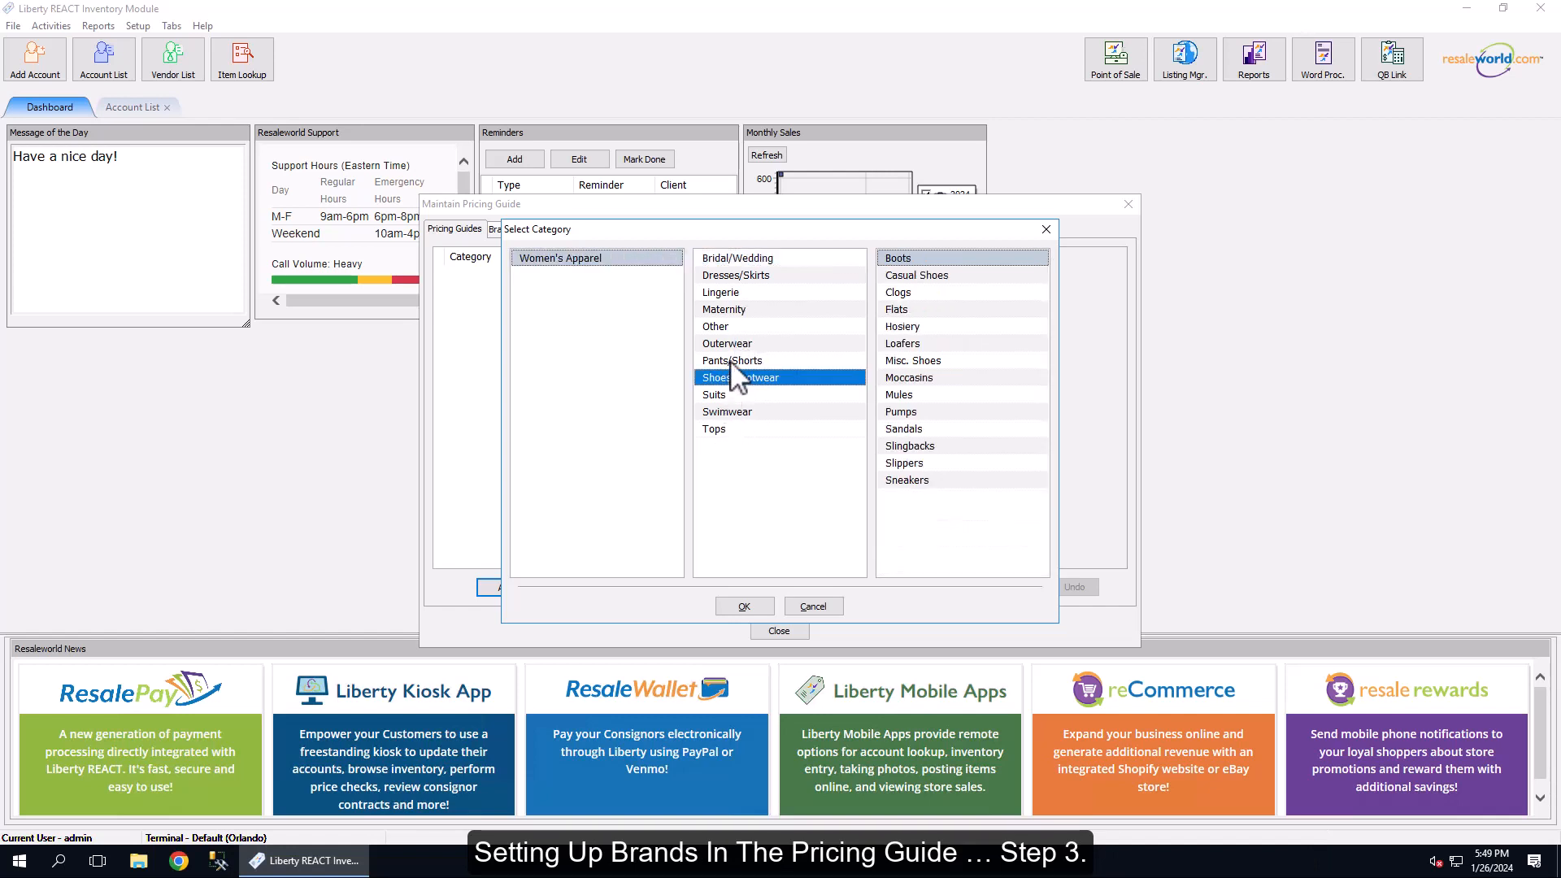
pyautogui.click(732, 360)
pyautogui.click(912, 312)
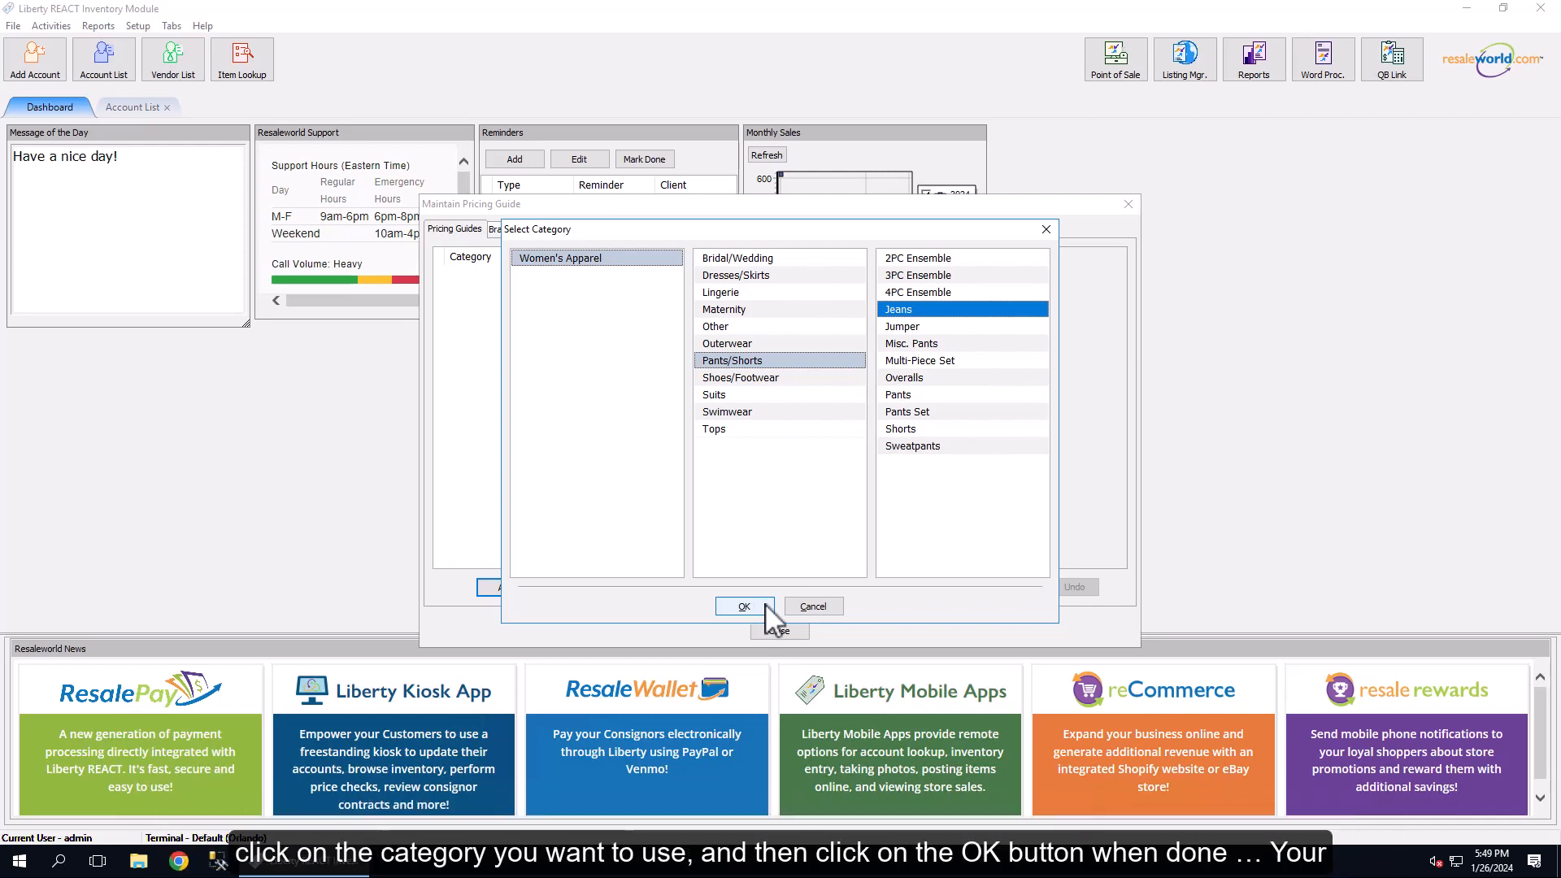
pyautogui.click(756, 608)
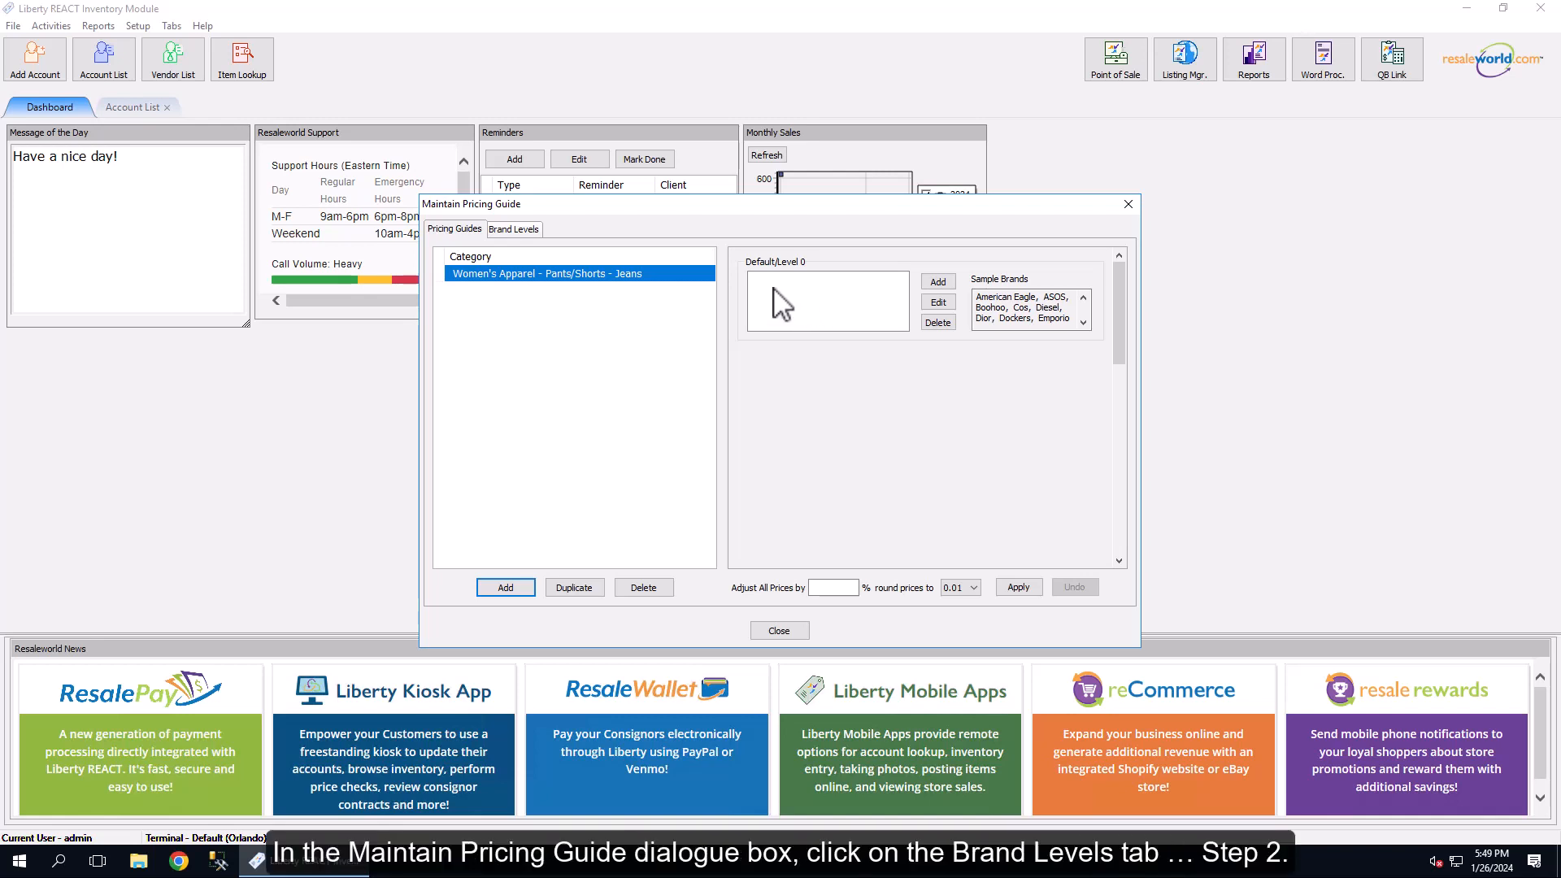
# Open the brand levels for the Brand type and move Lucky from Level 0 to Level 1.
pyautogui.click(521, 231)
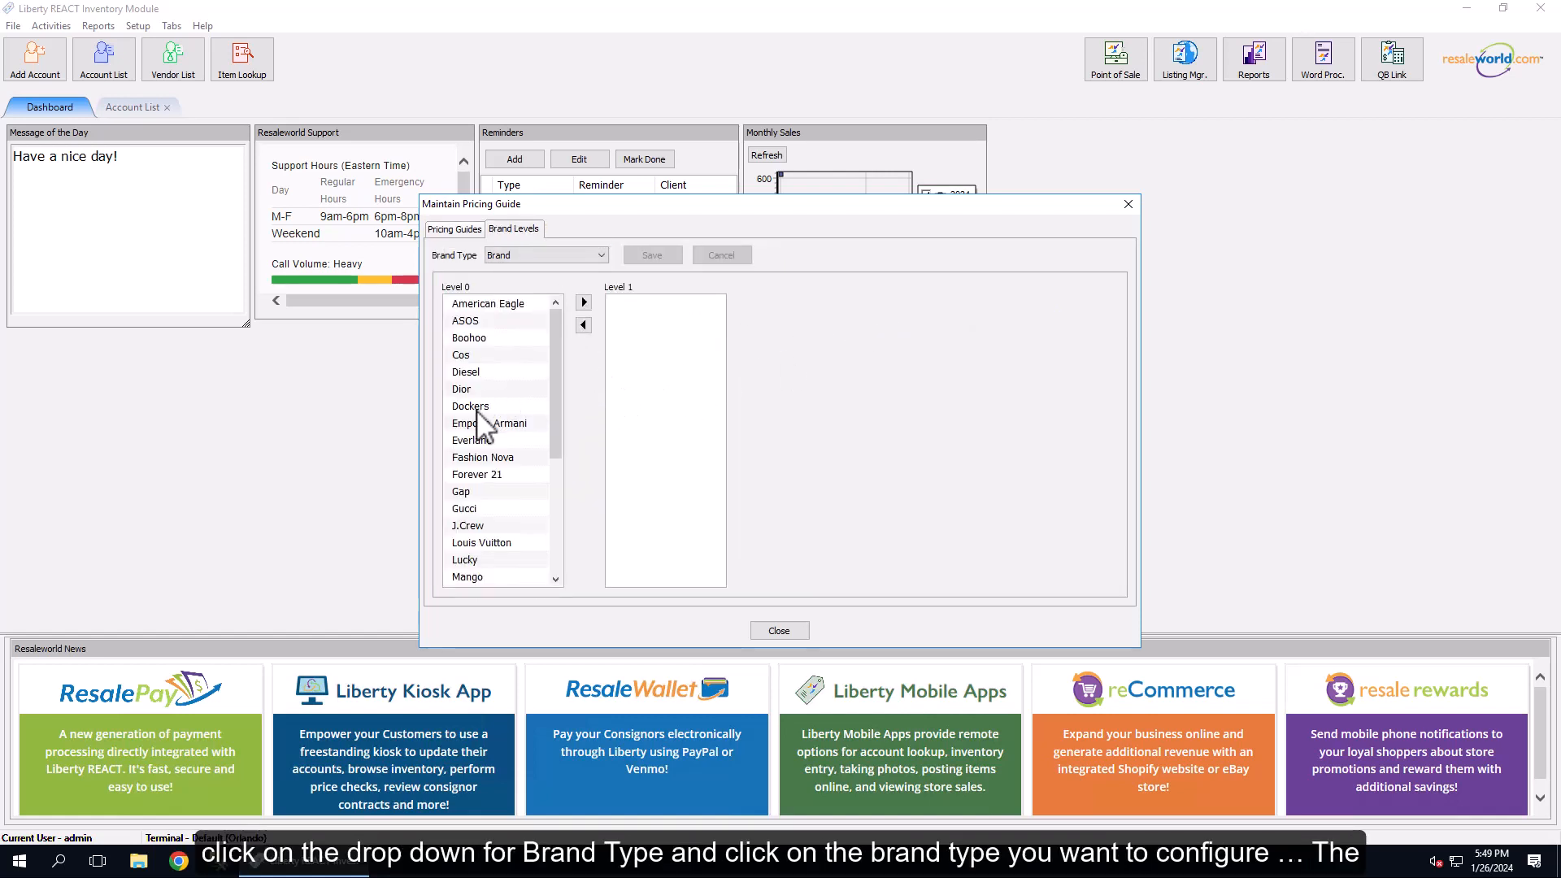
pyautogui.click(479, 321)
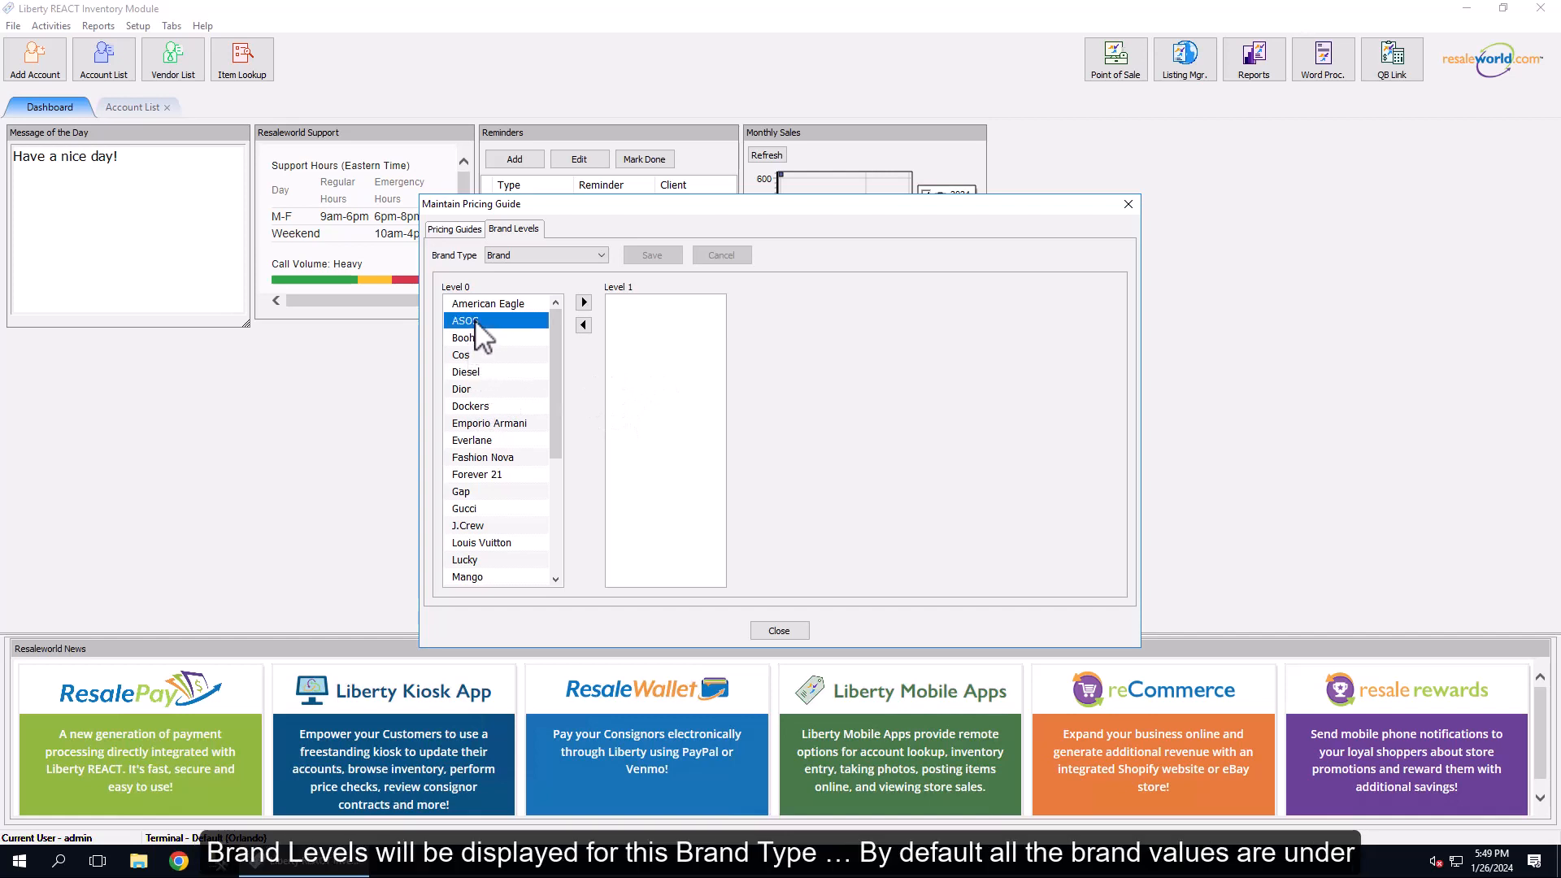
pyautogui.click(498, 441)
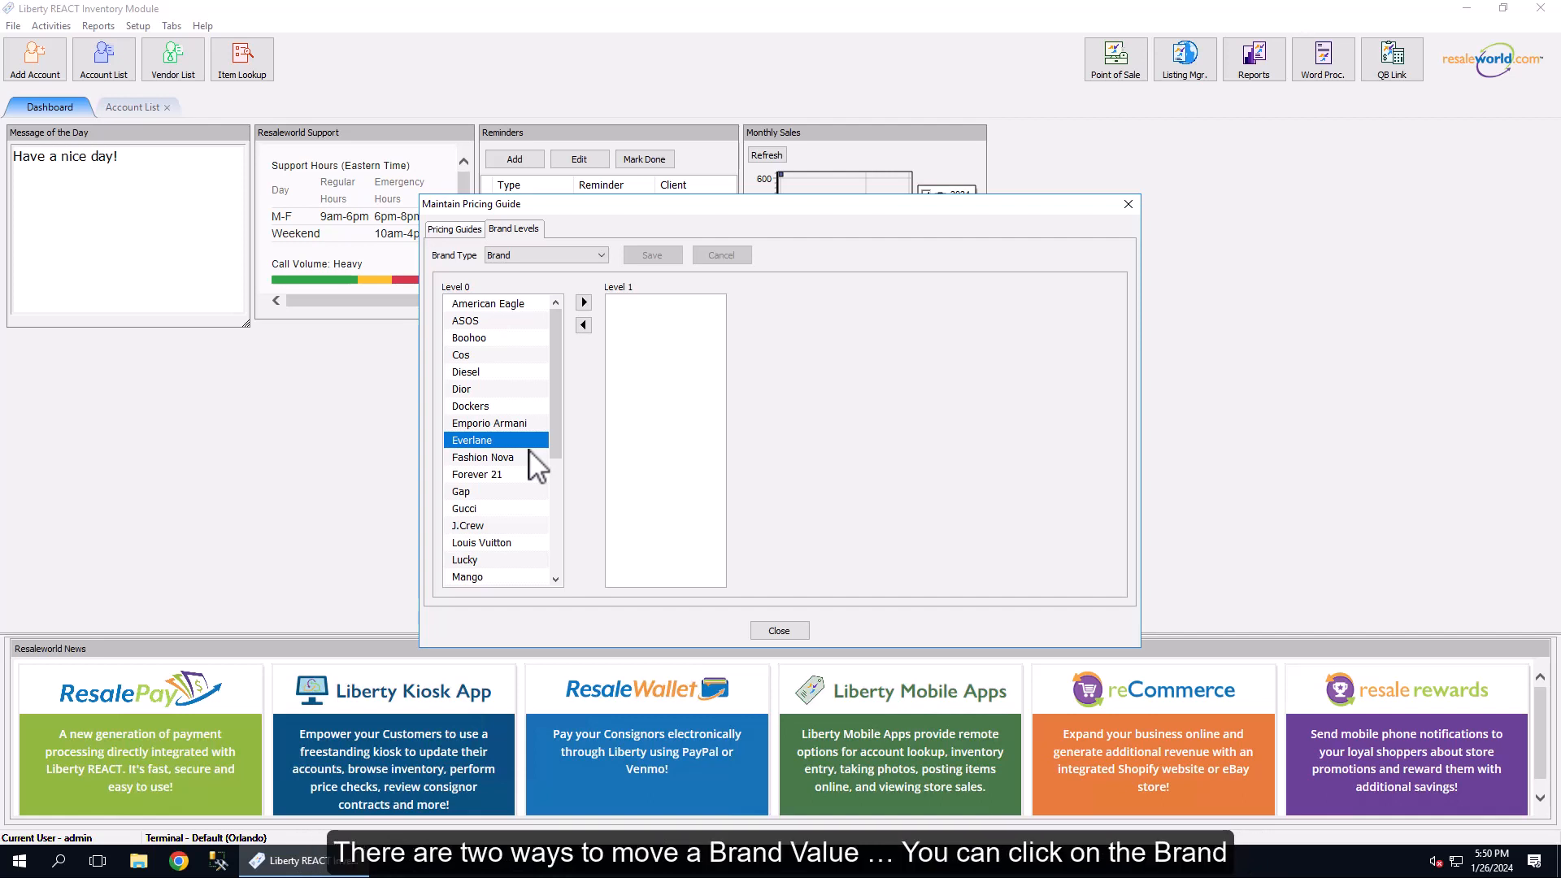
pyautogui.scroll(-2, 530, 452)
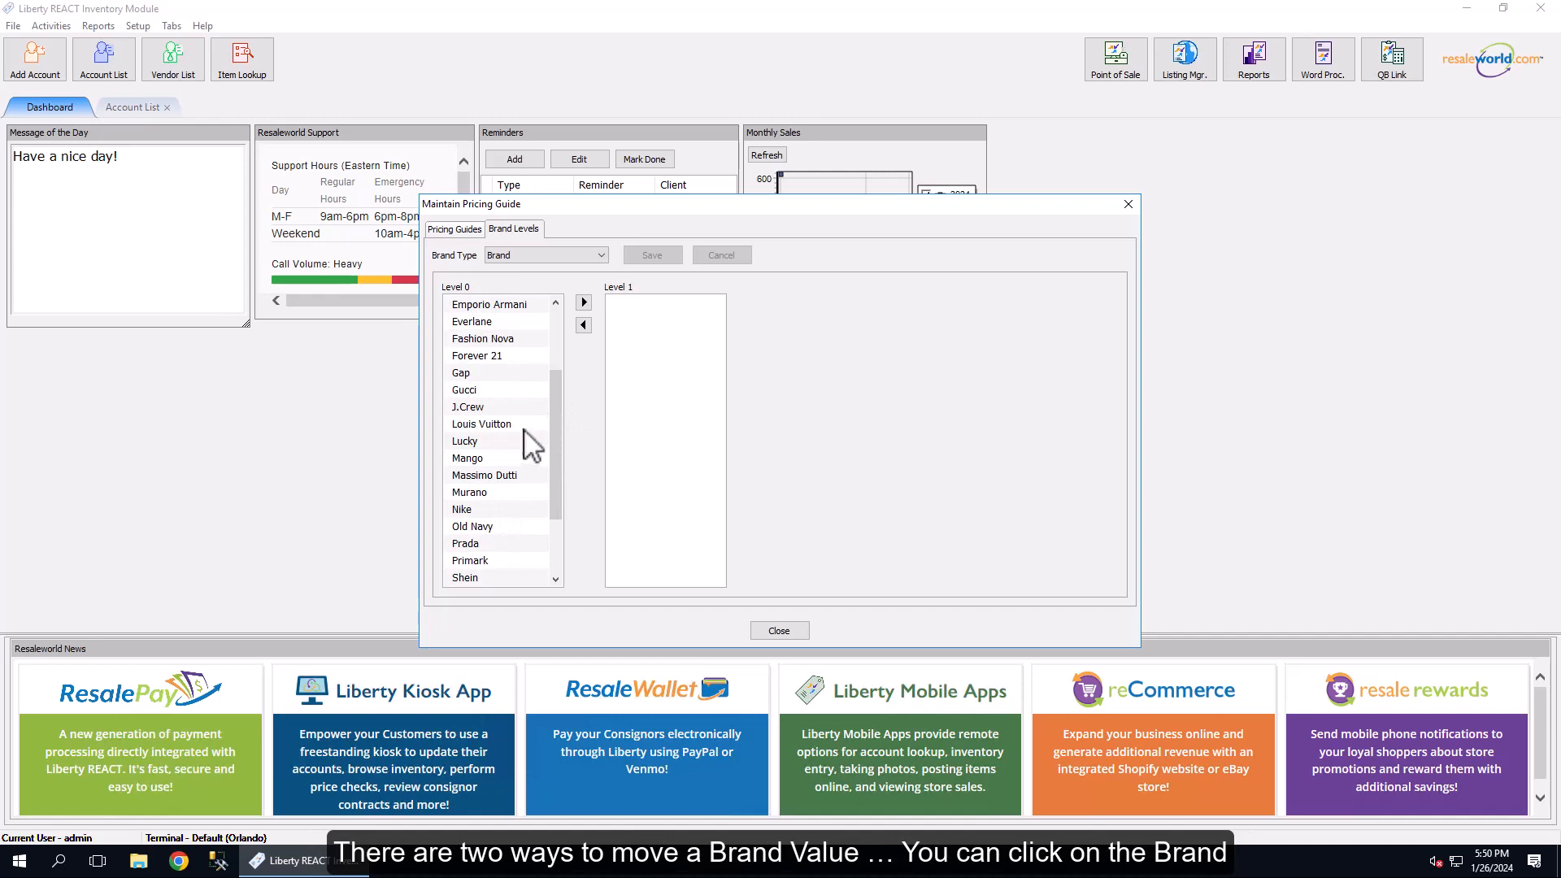
pyautogui.click(480, 443)
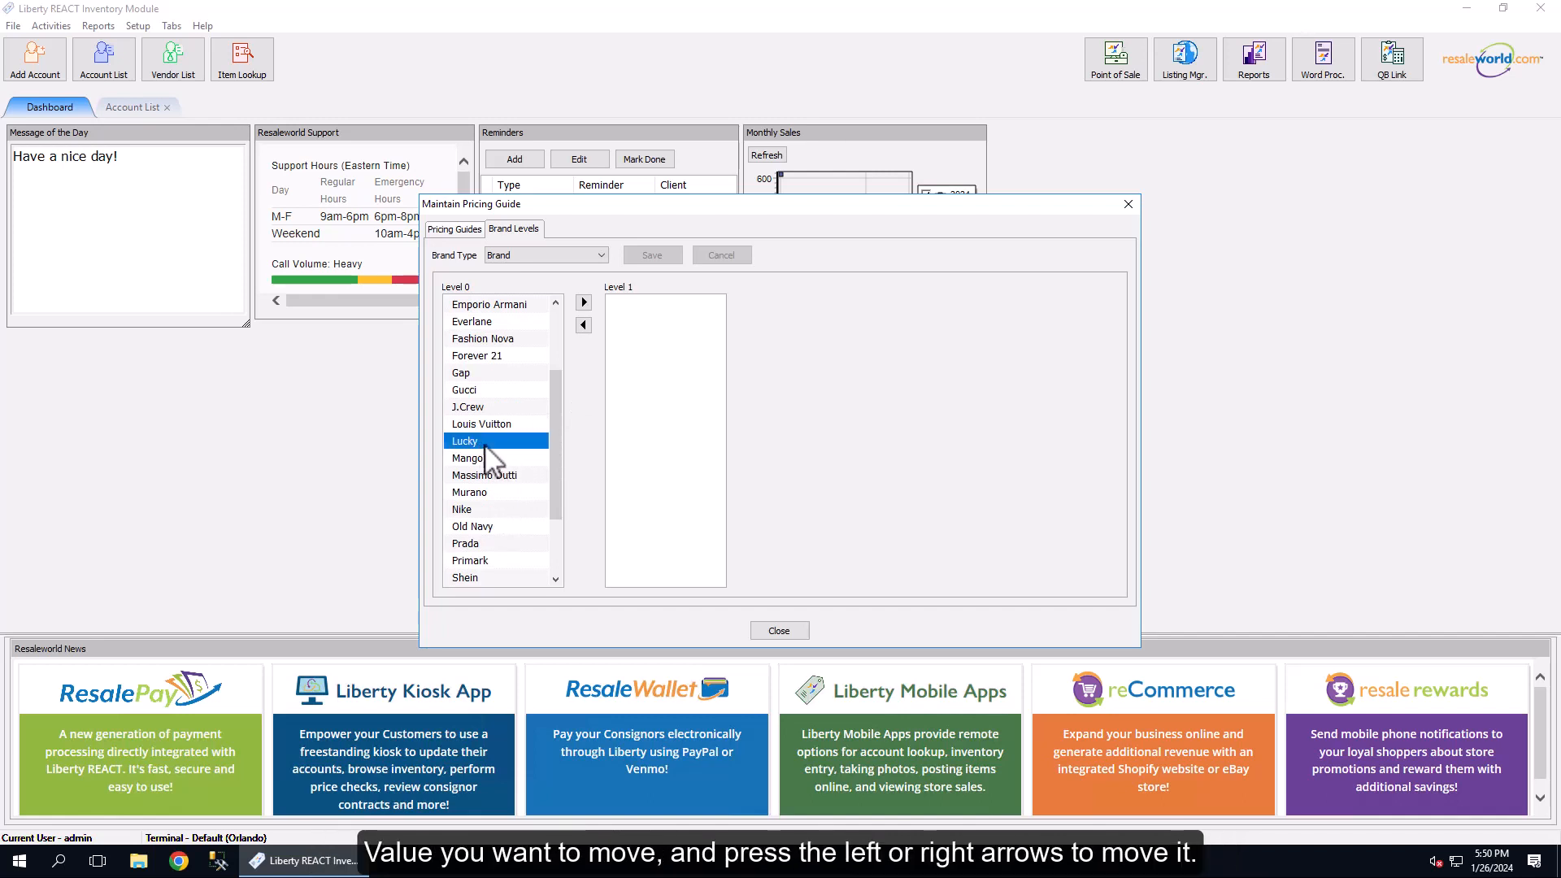
pyautogui.click(584, 303)
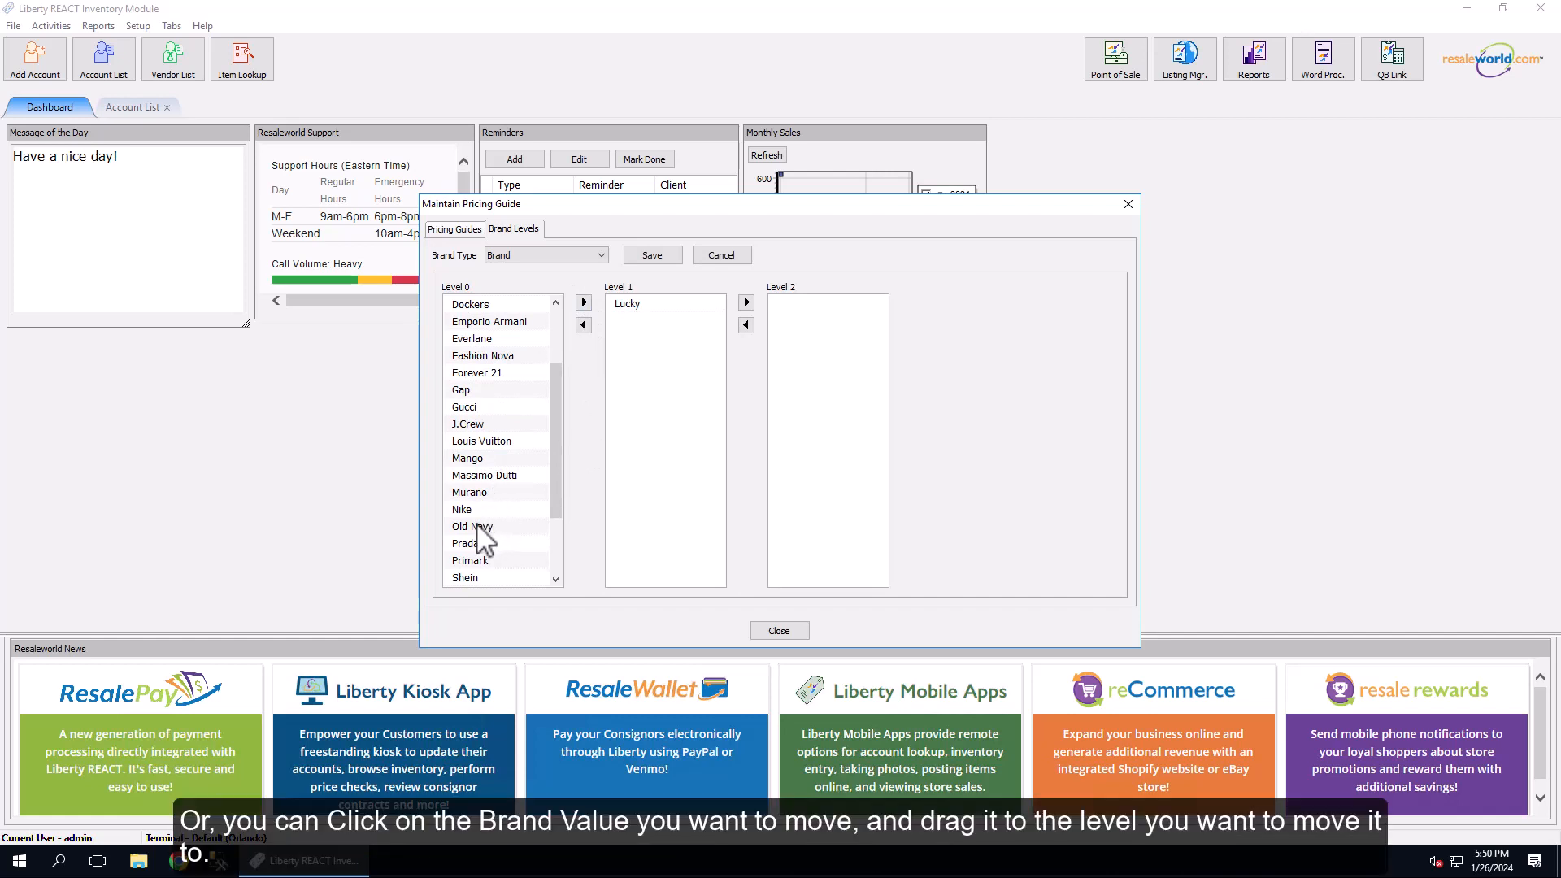
# Move the brands Louis Vuitton and Dior to Level 2.
pyautogui.moveTo(475, 459); pyautogui.dragTo(657, 431)
pyautogui.moveTo(631, 320); pyautogui.dragTo(821, 382)
pyautogui.moveTo(806, 305); pyautogui.dragTo(764, 419)
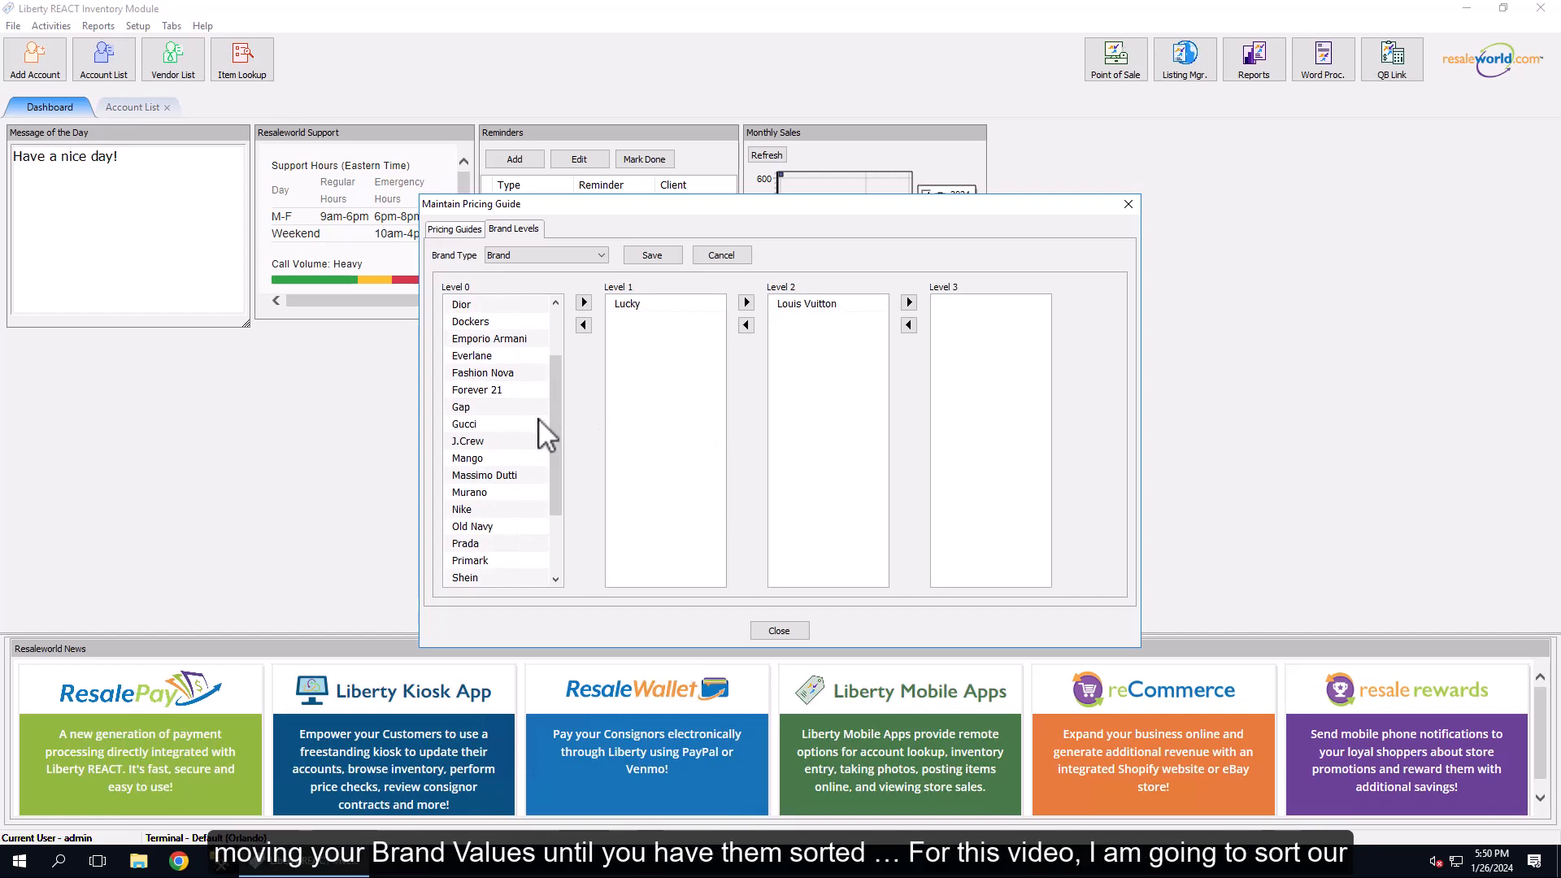
pyautogui.moveTo(481, 305); pyautogui.dragTo(811, 422)
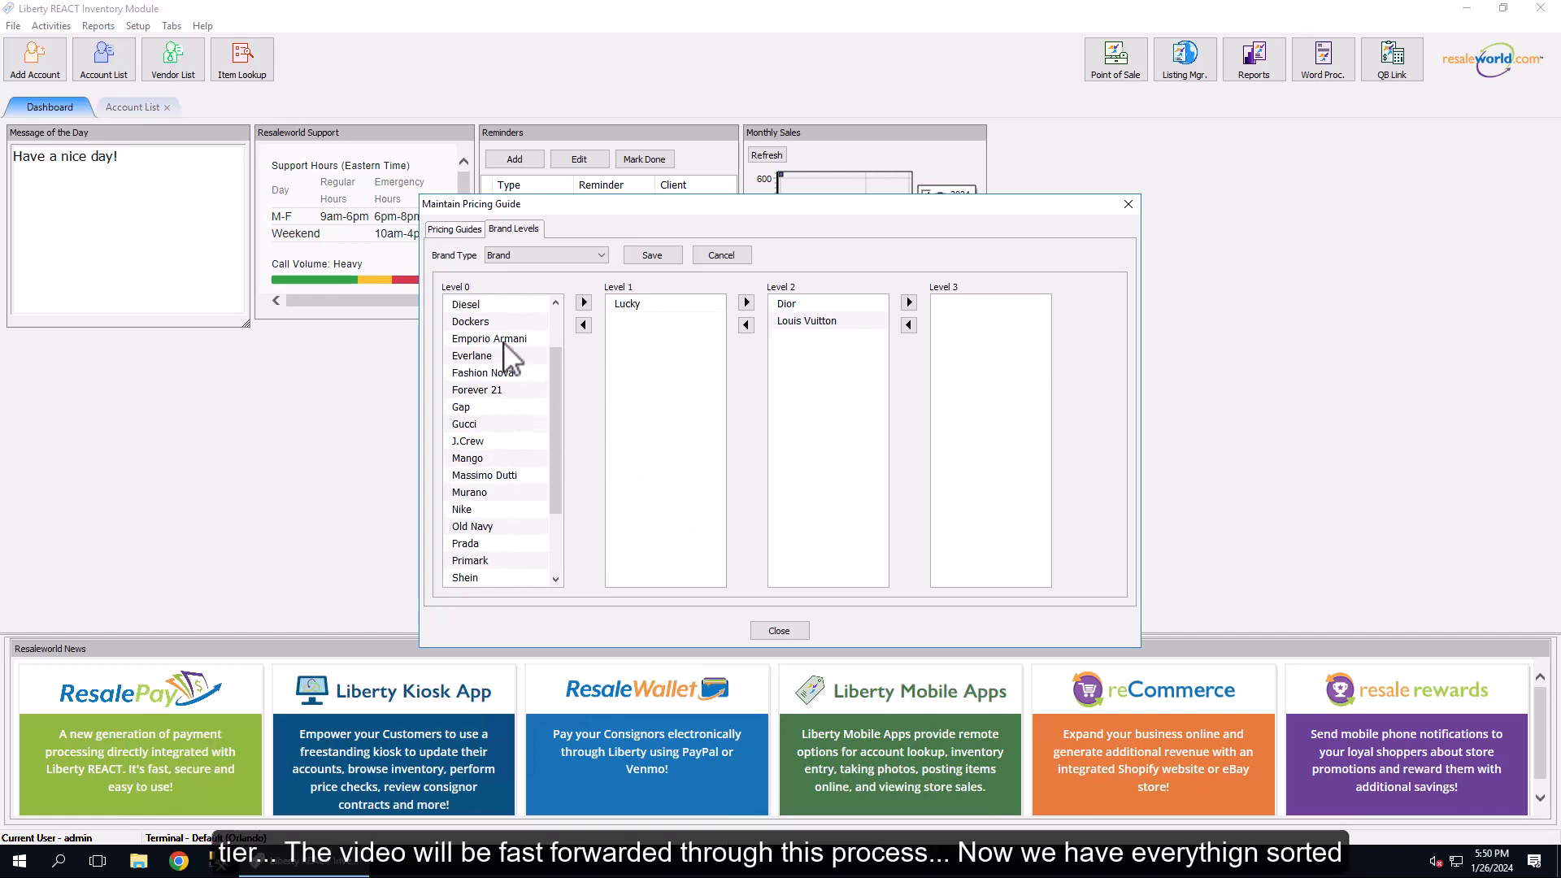
# Assign Dockers to Level 1 and Diesel, Everlane and Emporio Armani to Level 2.
pyautogui.click(465, 306)
pyautogui.moveTo(466, 305); pyautogui.dragTo(658, 399)
pyautogui.moveTo(472, 355); pyautogui.dragTo(819, 402)
pyautogui.moveTo(473, 356); pyautogui.dragTo(819, 409)
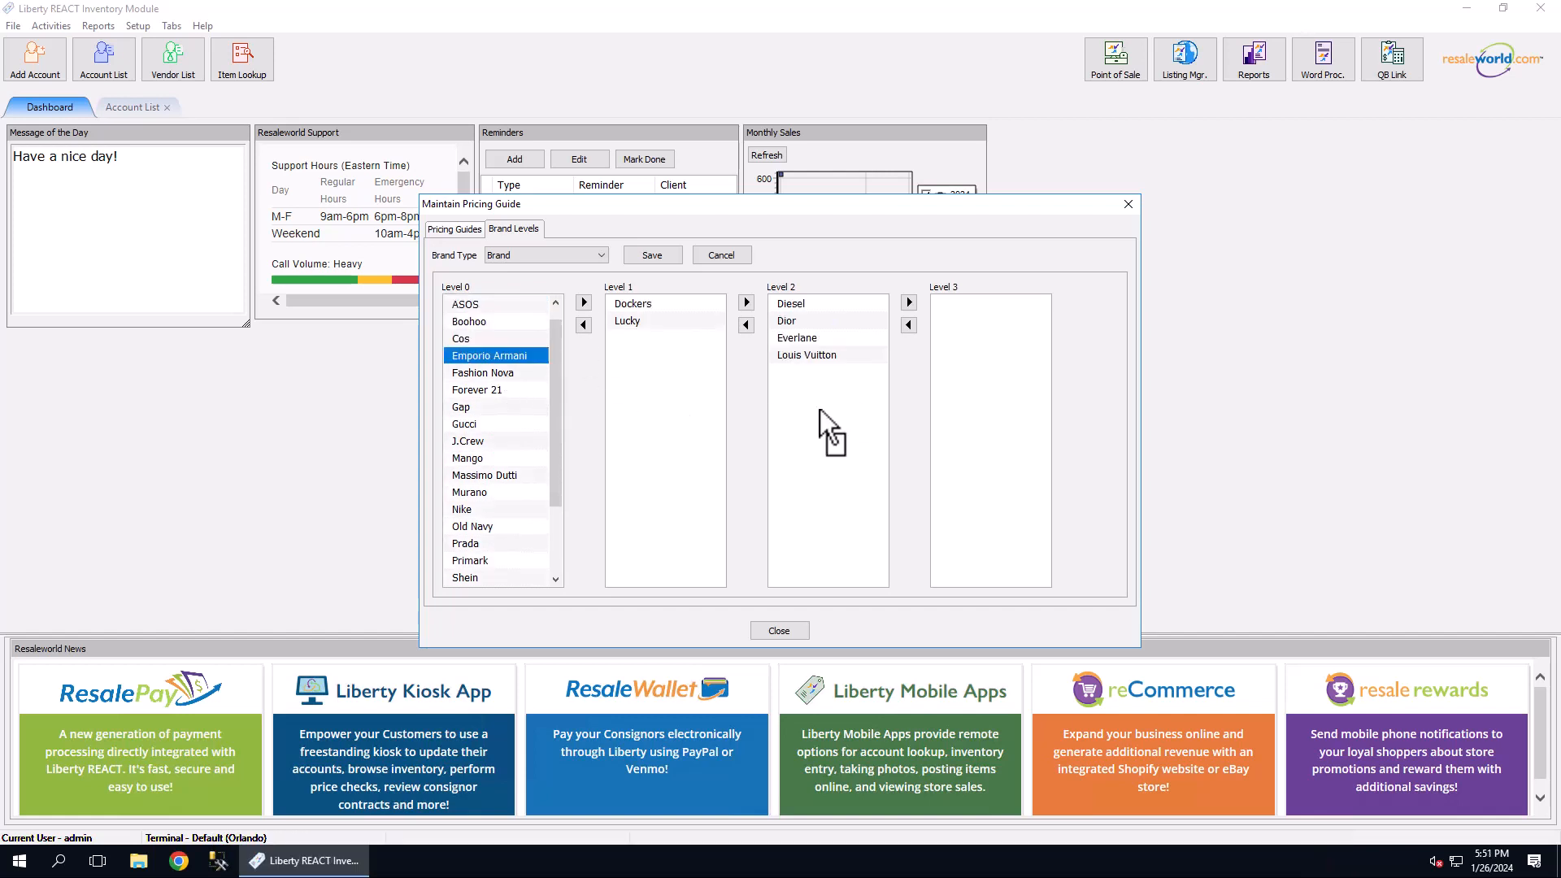
# Assign J.Crew, Mango, Massimo Dutti, Murano, Tomboy and Nike to Level 1, and Gucci, Prada and Versace to Level 2.
pyautogui.moveTo(466, 424); pyautogui.dragTo(819, 423)
pyautogui.moveTo(468, 440); pyautogui.dragTo(657, 431)
pyautogui.moveTo(479, 423); pyautogui.dragTo(657, 439)
pyautogui.moveTo(471, 560); pyautogui.dragTo(819, 439)
pyautogui.moveTo(472, 508); pyautogui.dragTo(657, 439)
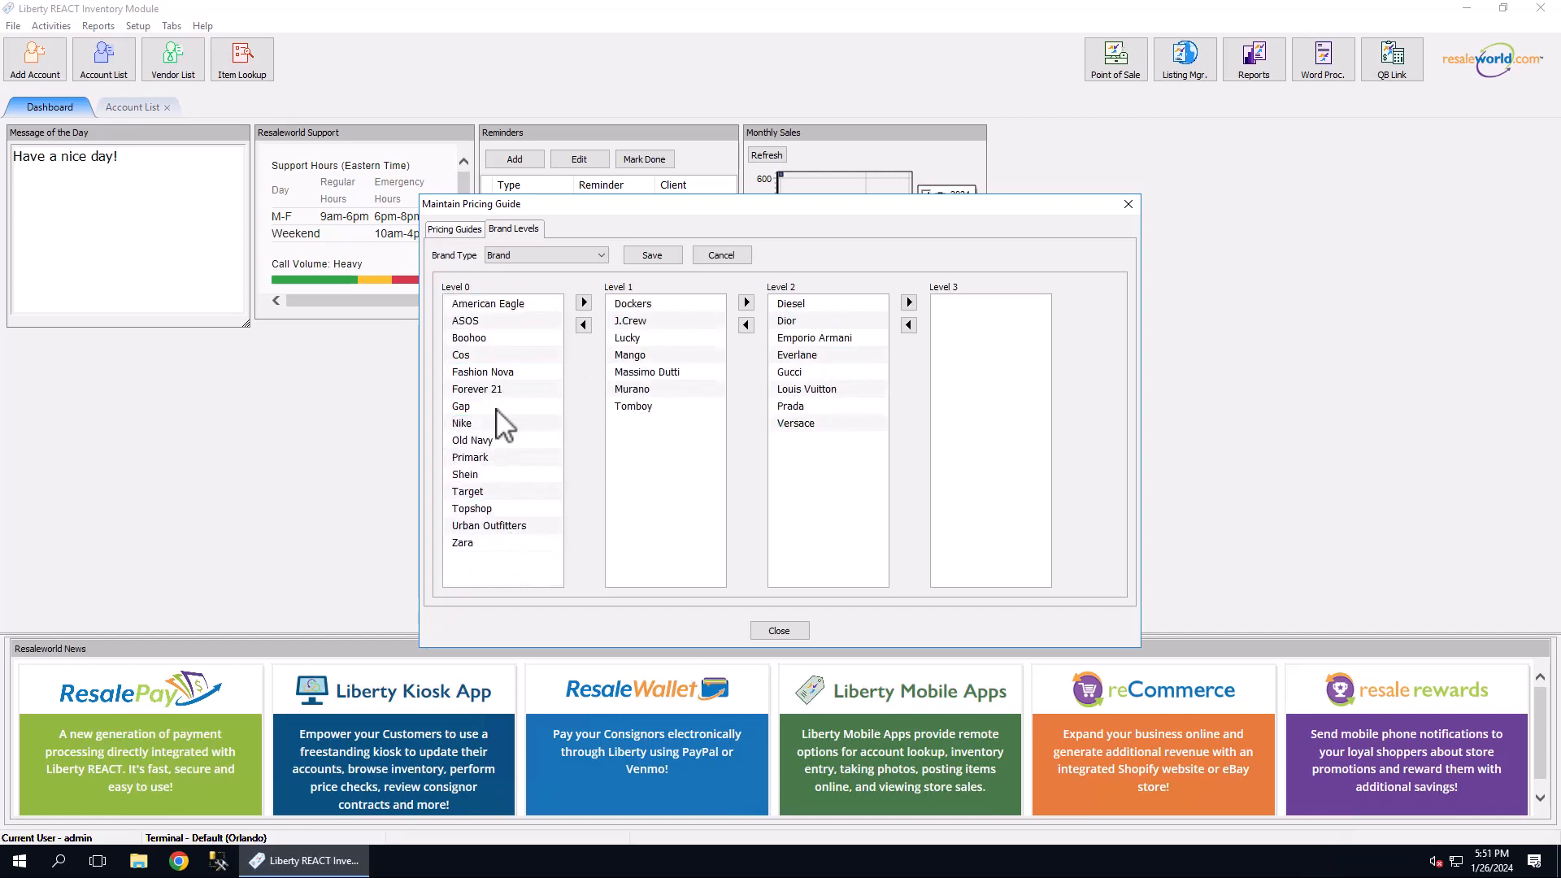
pyautogui.moveTo(488, 423); pyautogui.dragTo(657, 447)
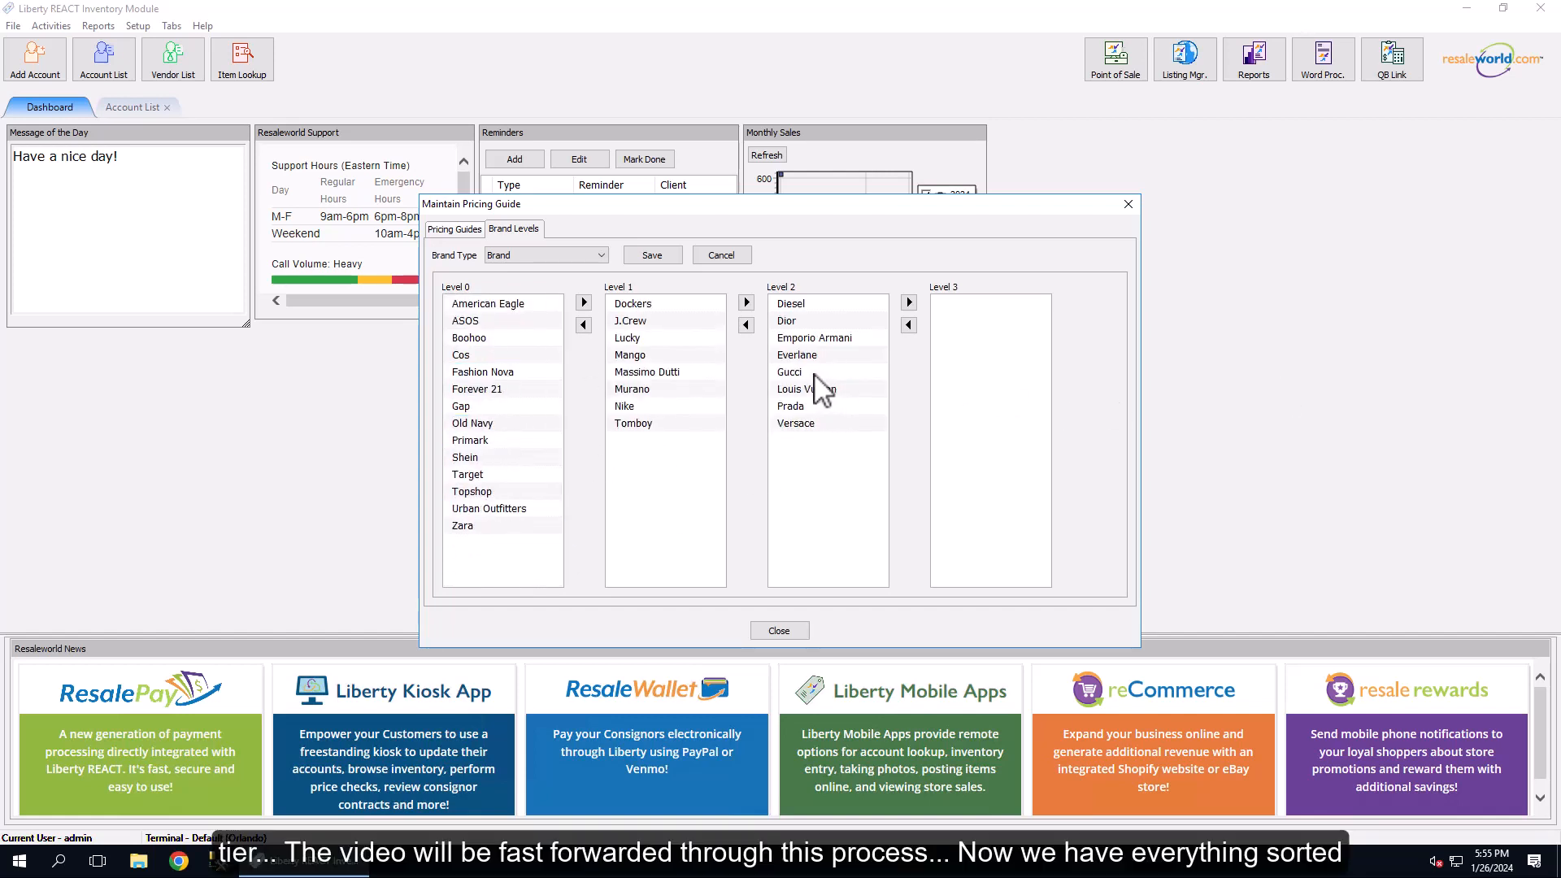
# Move Gucci from Level 2 to Level 3.
pyautogui.click(803, 374)
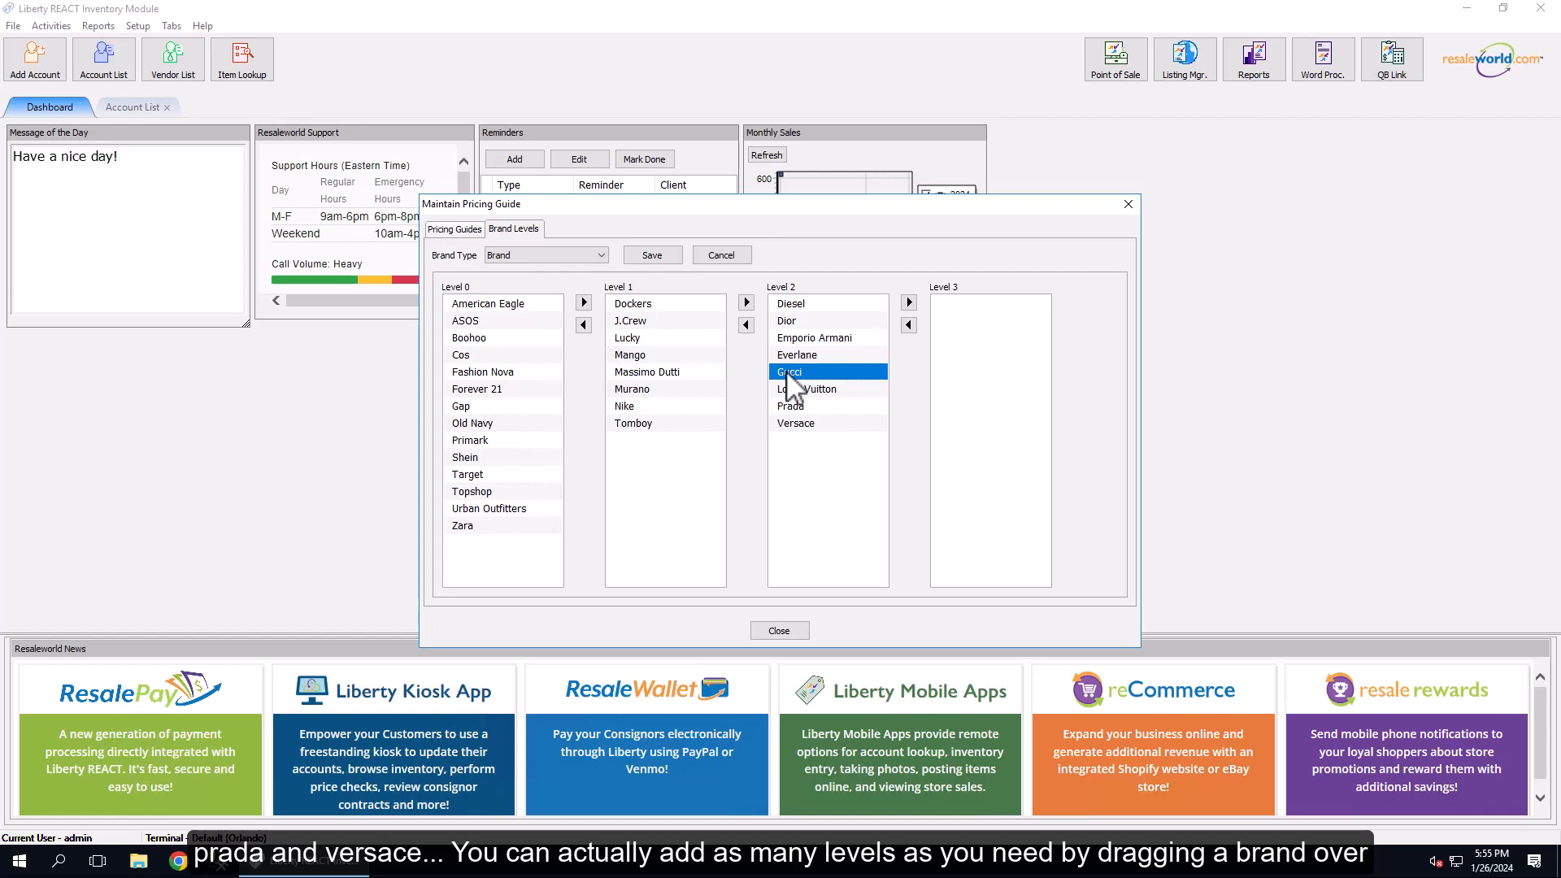
pyautogui.moveTo(789, 378); pyautogui.dragTo(988, 345)
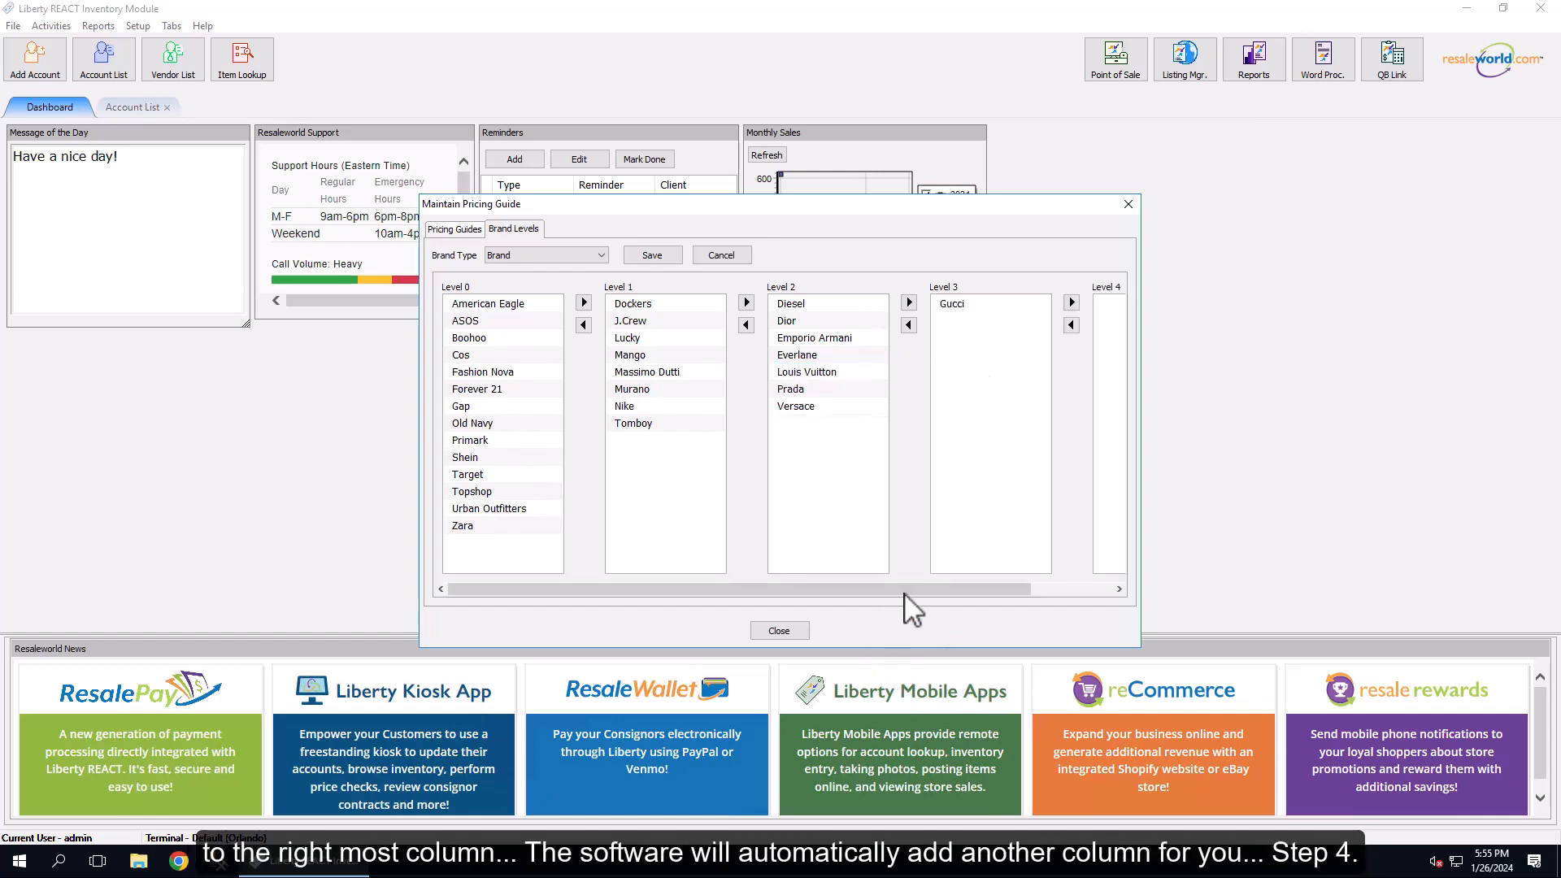
pyautogui.moveTo(904, 592); pyautogui.dragTo(859, 616)
# Return Gucci to Level 2 and save the brand levels.
pyautogui.moveTo(952, 307); pyautogui.dragTo(822, 478)
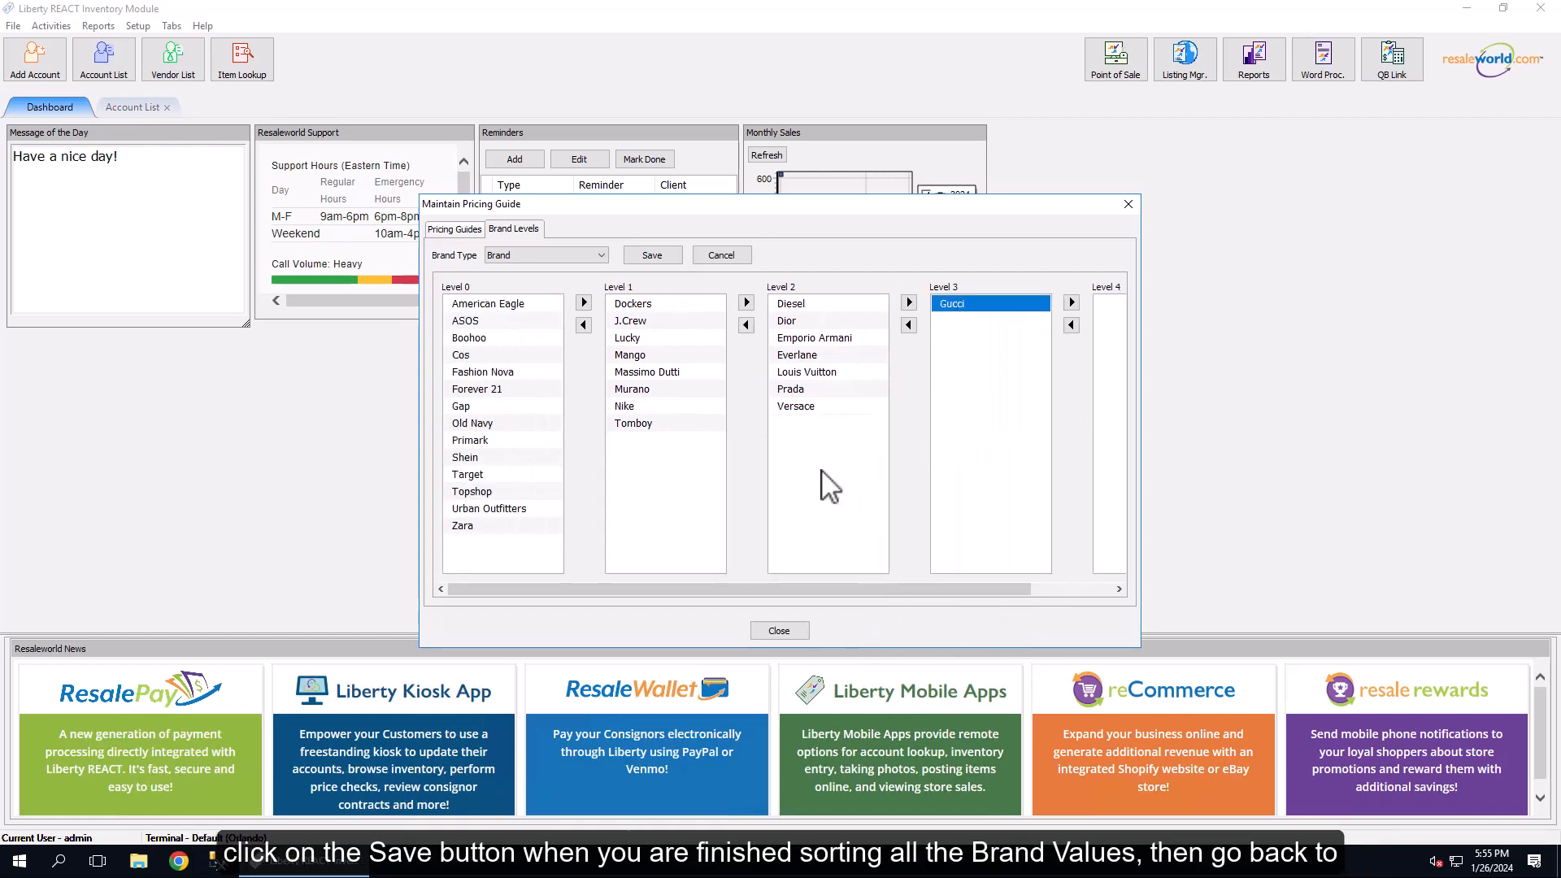
pyautogui.click(665, 256)
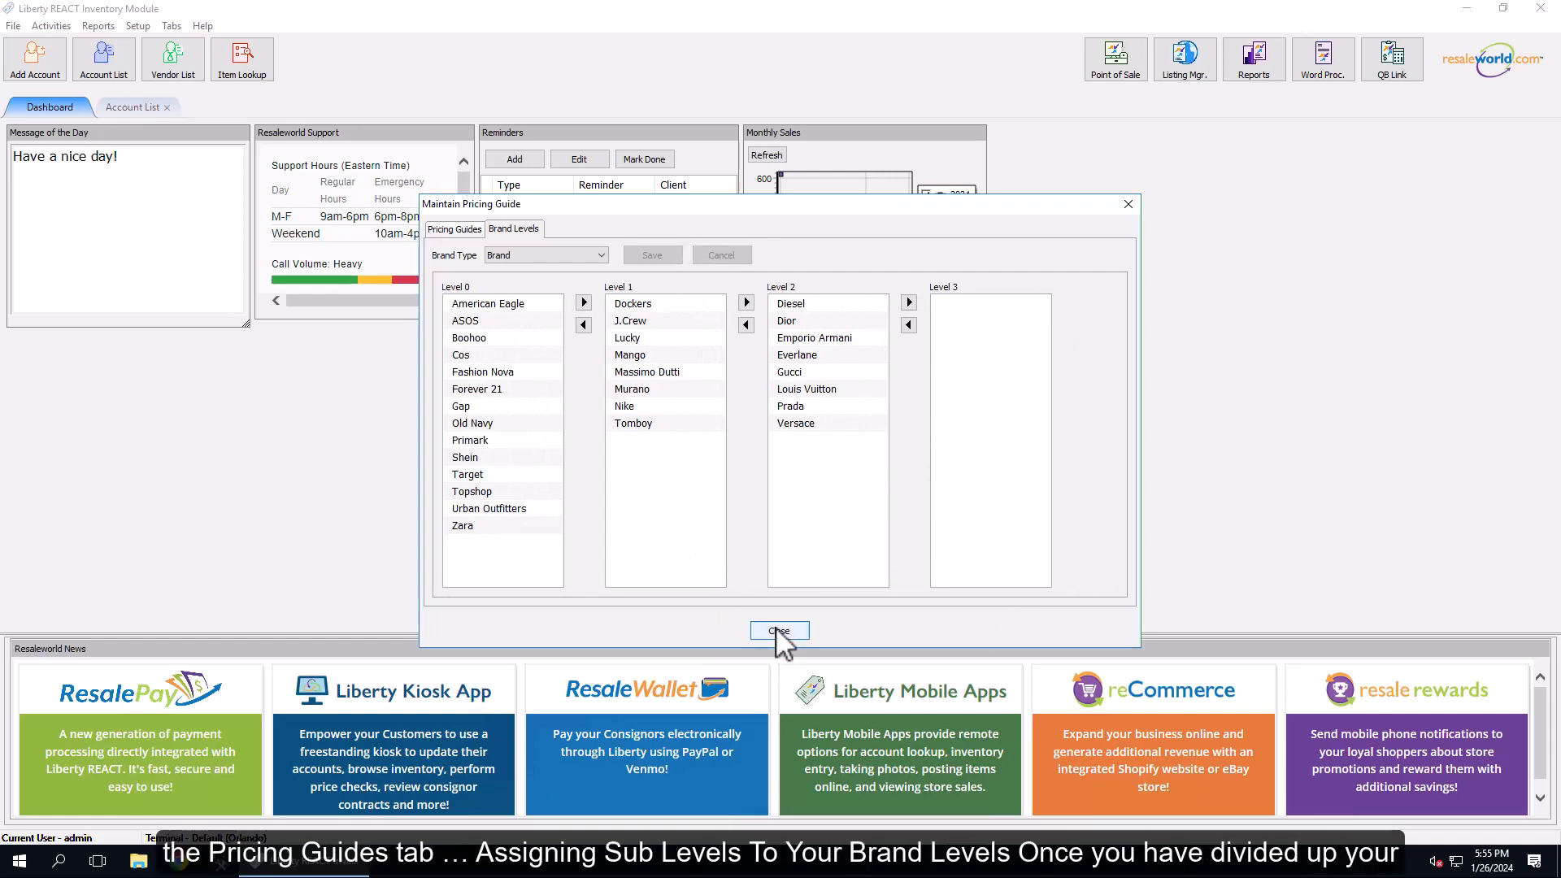
# Add a Skinny Jeans sub level priced at $22.00 with sort order 0 to Default/Level 0 of the Jeans pricing guide.
pyautogui.click(441, 231)
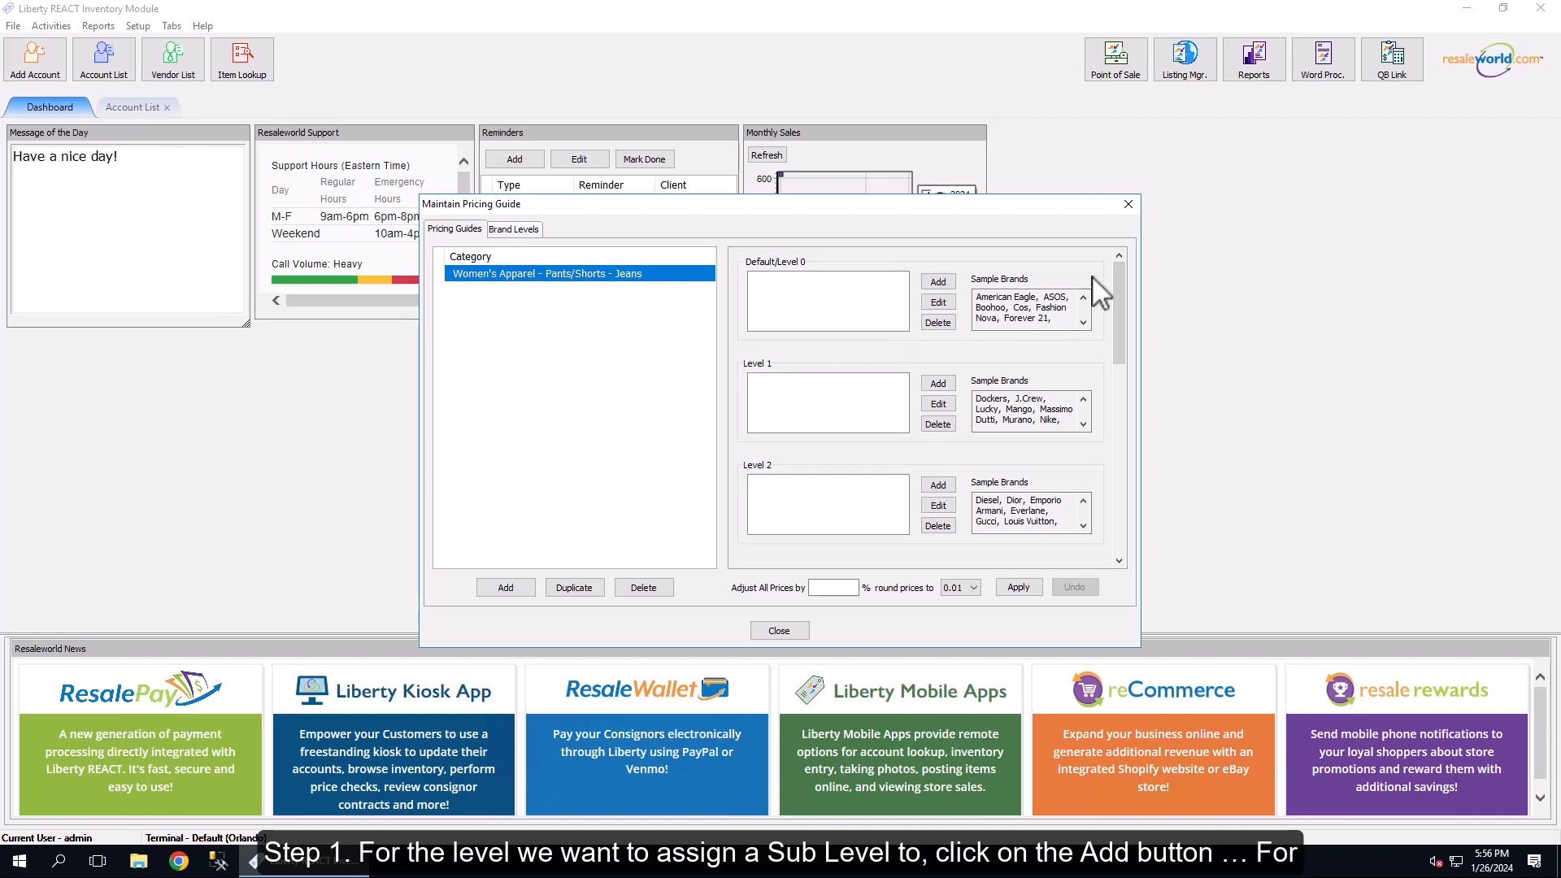
pyautogui.click(935, 281)
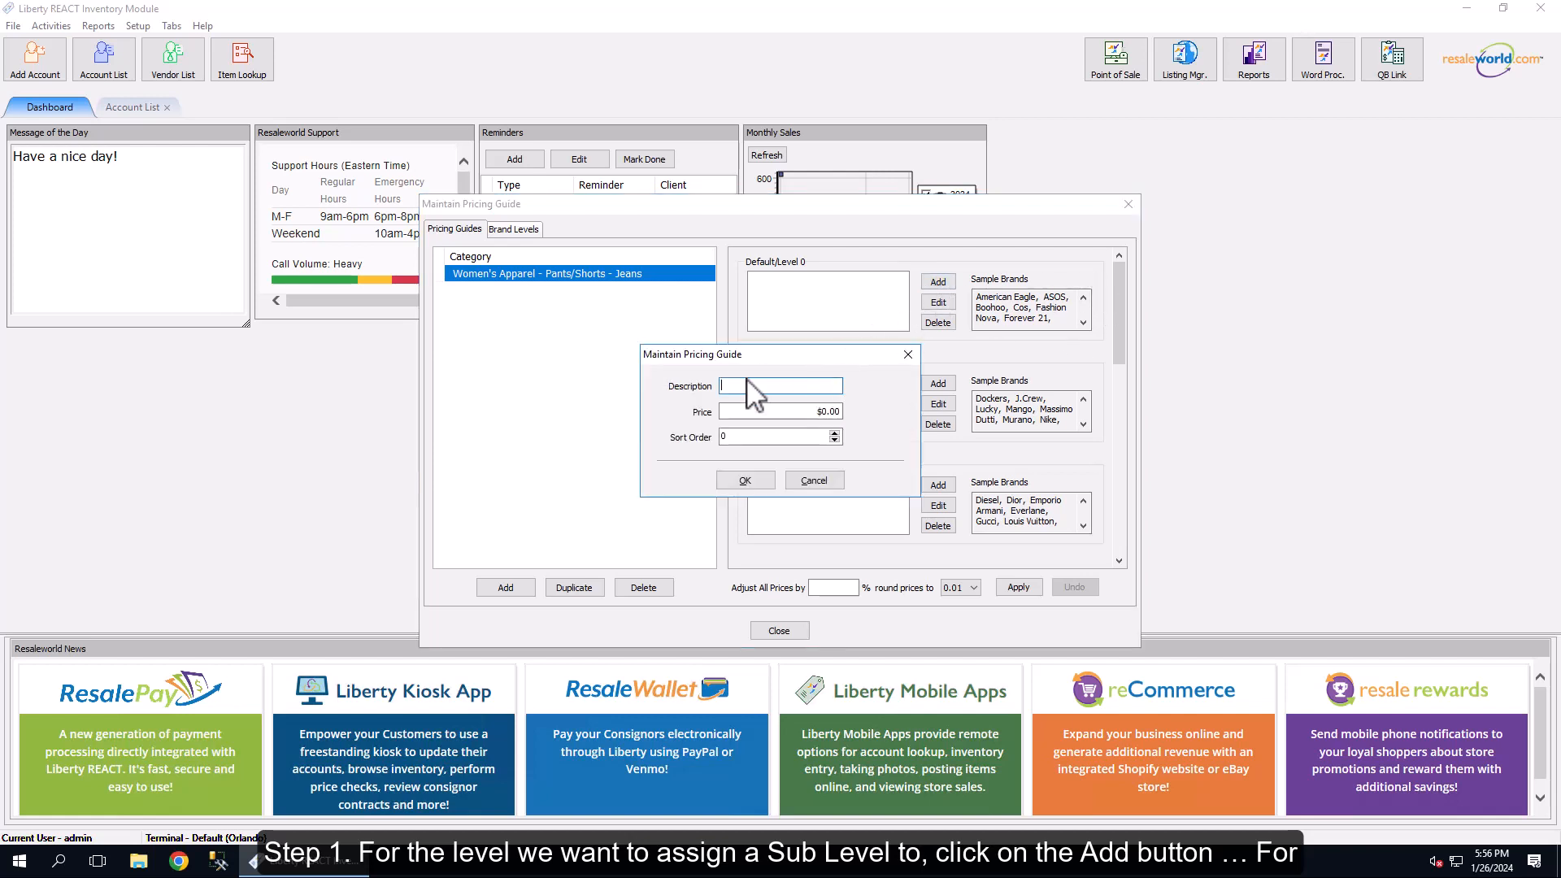
pyautogui.write('Skinny Jea')
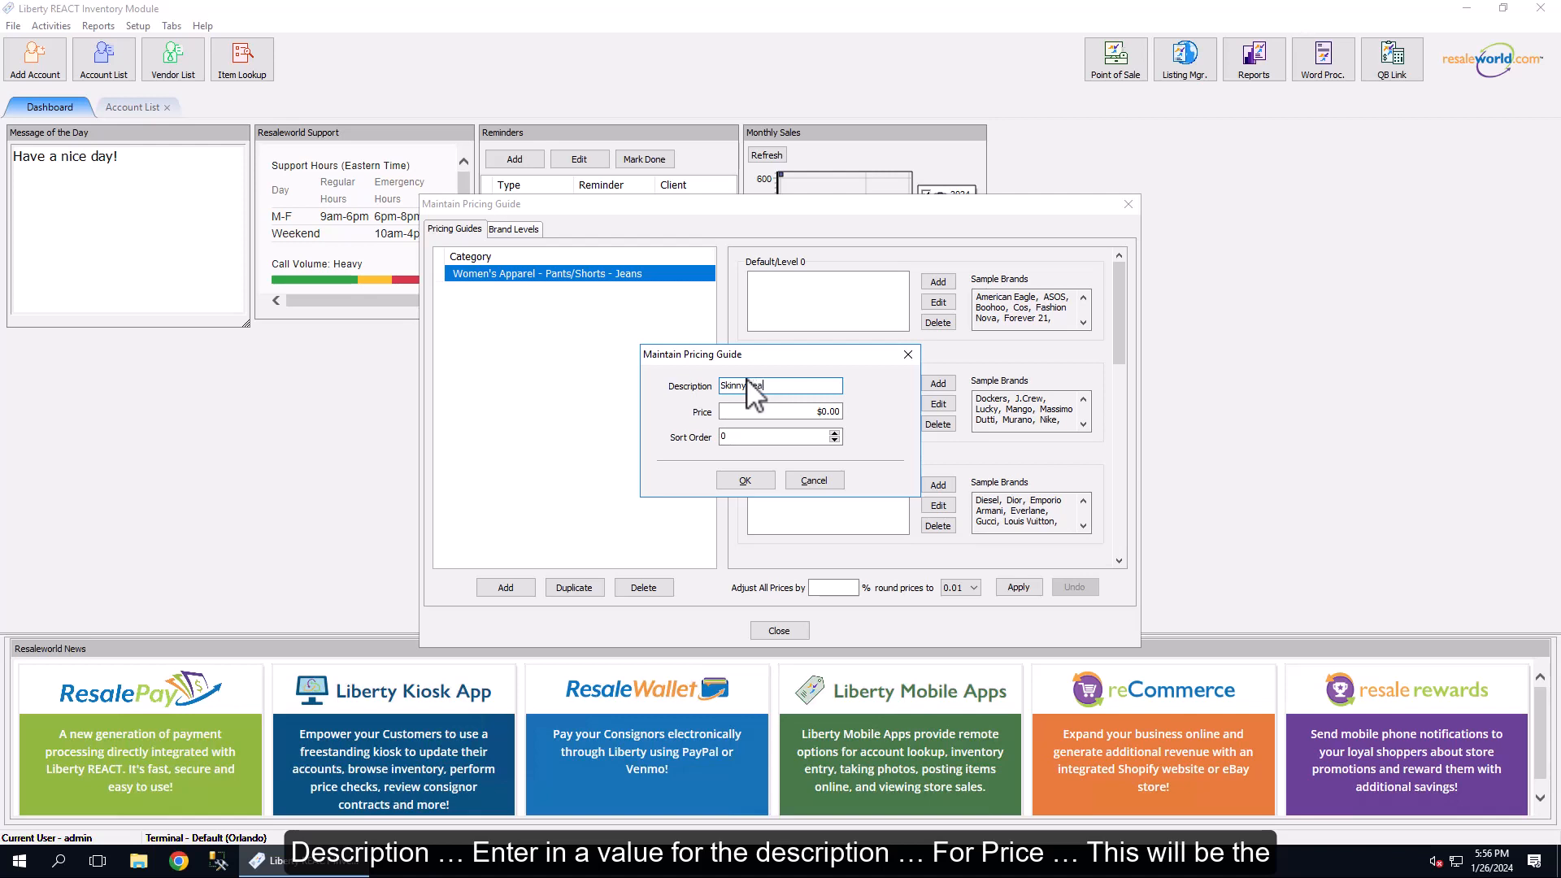
pyautogui.write('ns')
pyautogui.press('Tab')
pyautogui.write('3')
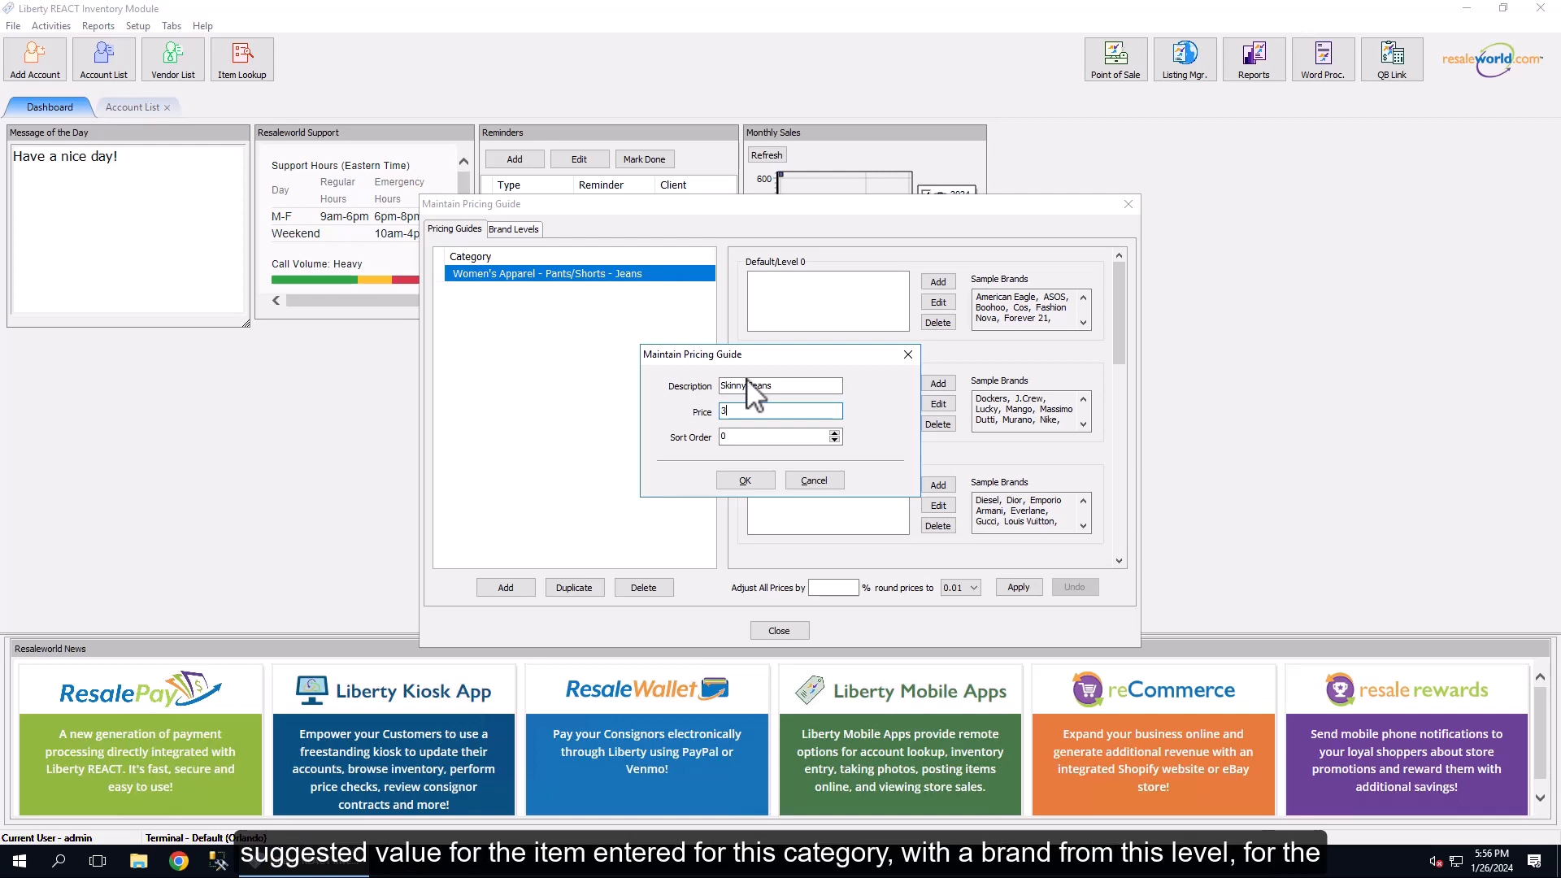
pyautogui.press('BackSpace')
pyautogui.write('22.00')
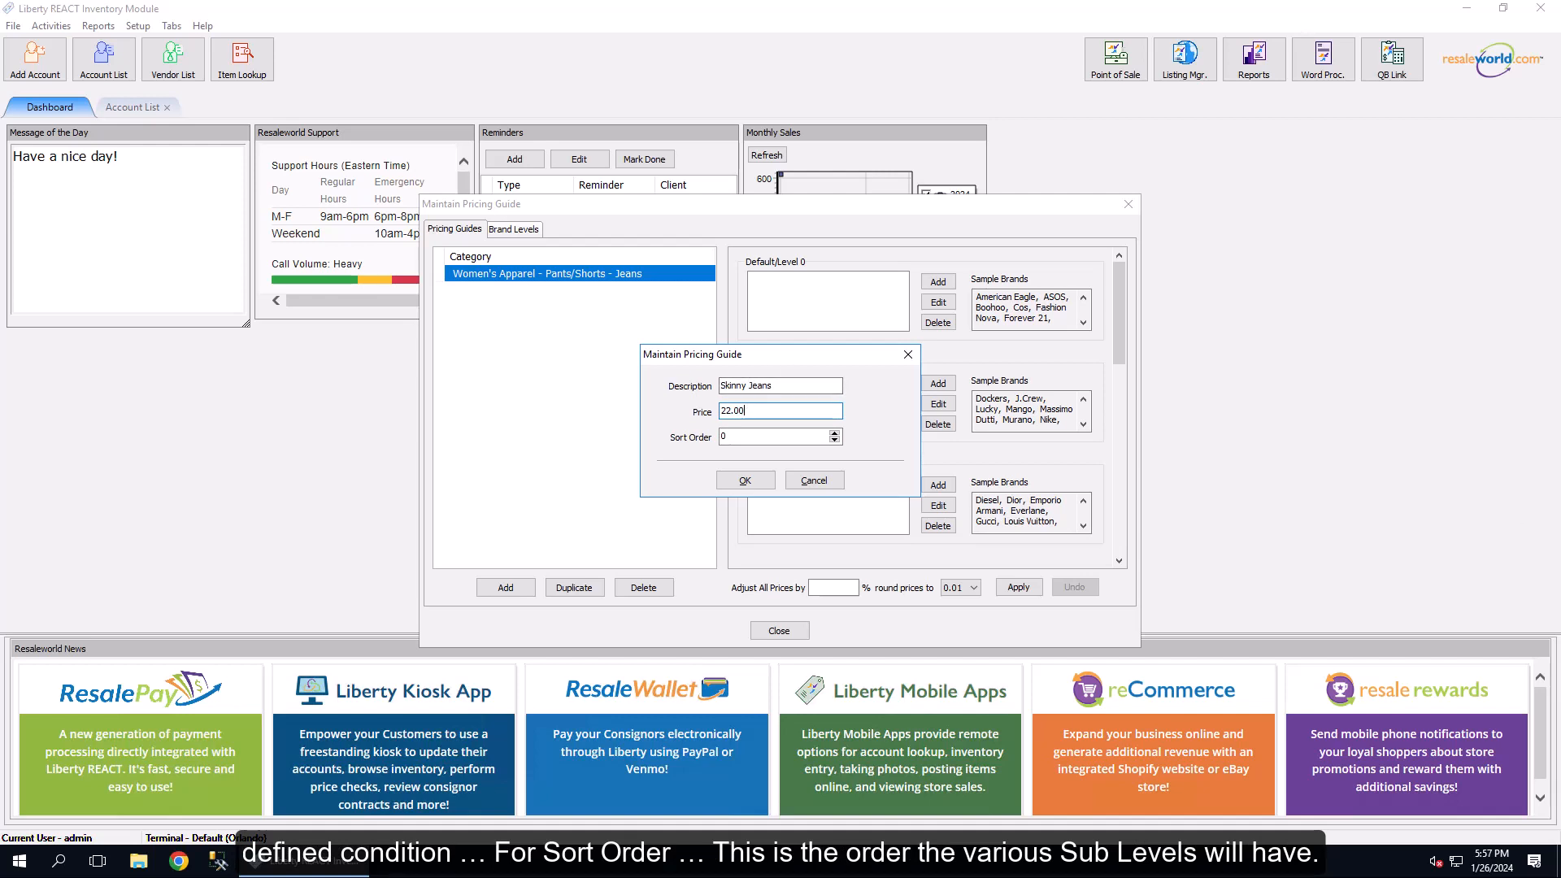
pyautogui.click(741, 437)
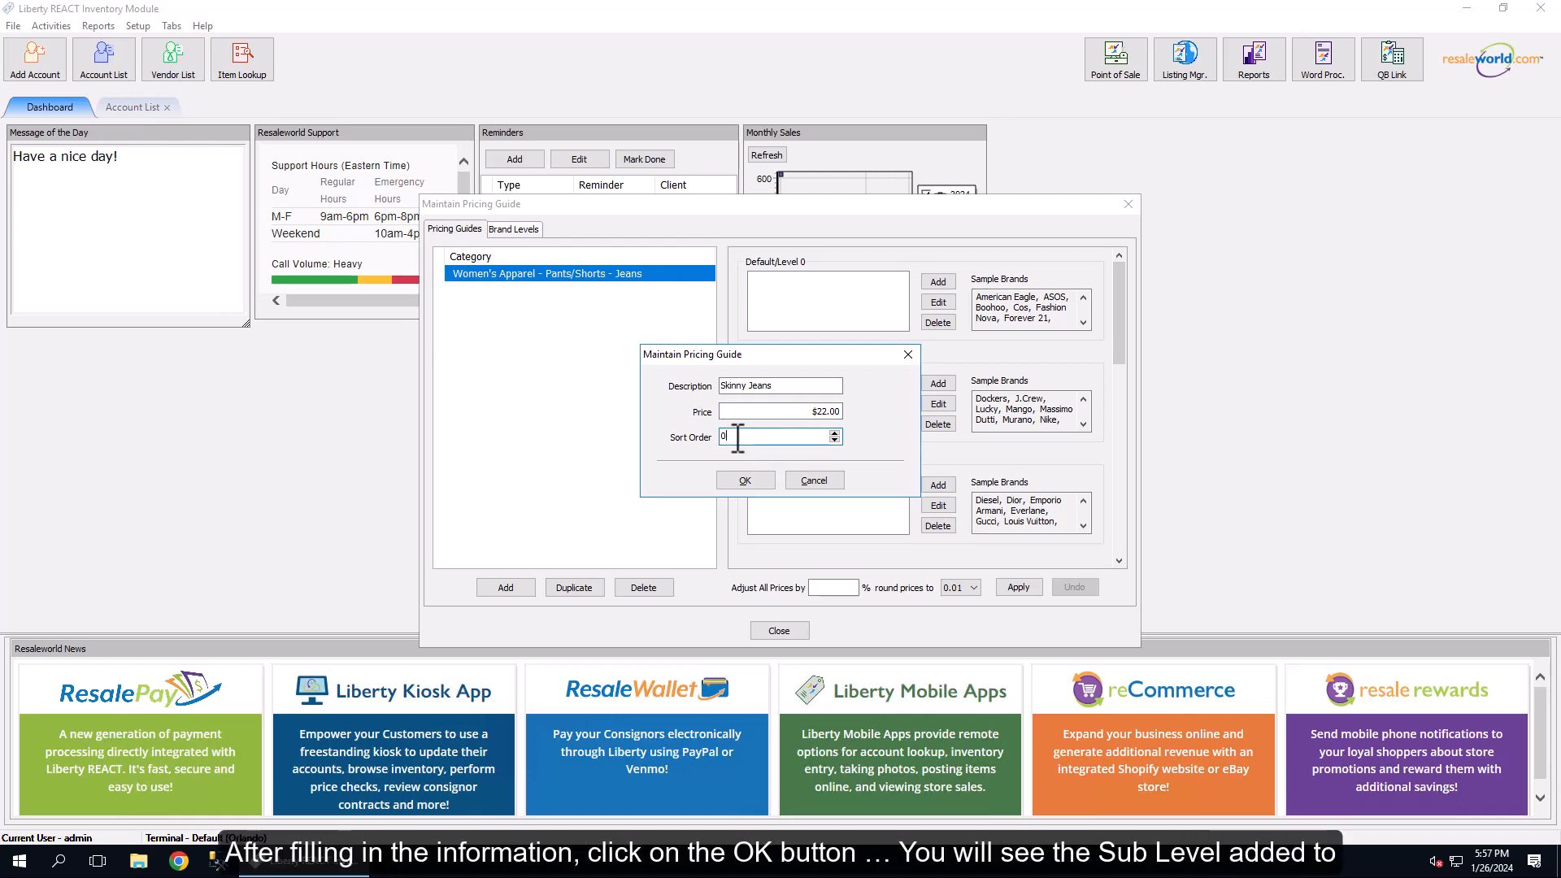
pyautogui.click(744, 481)
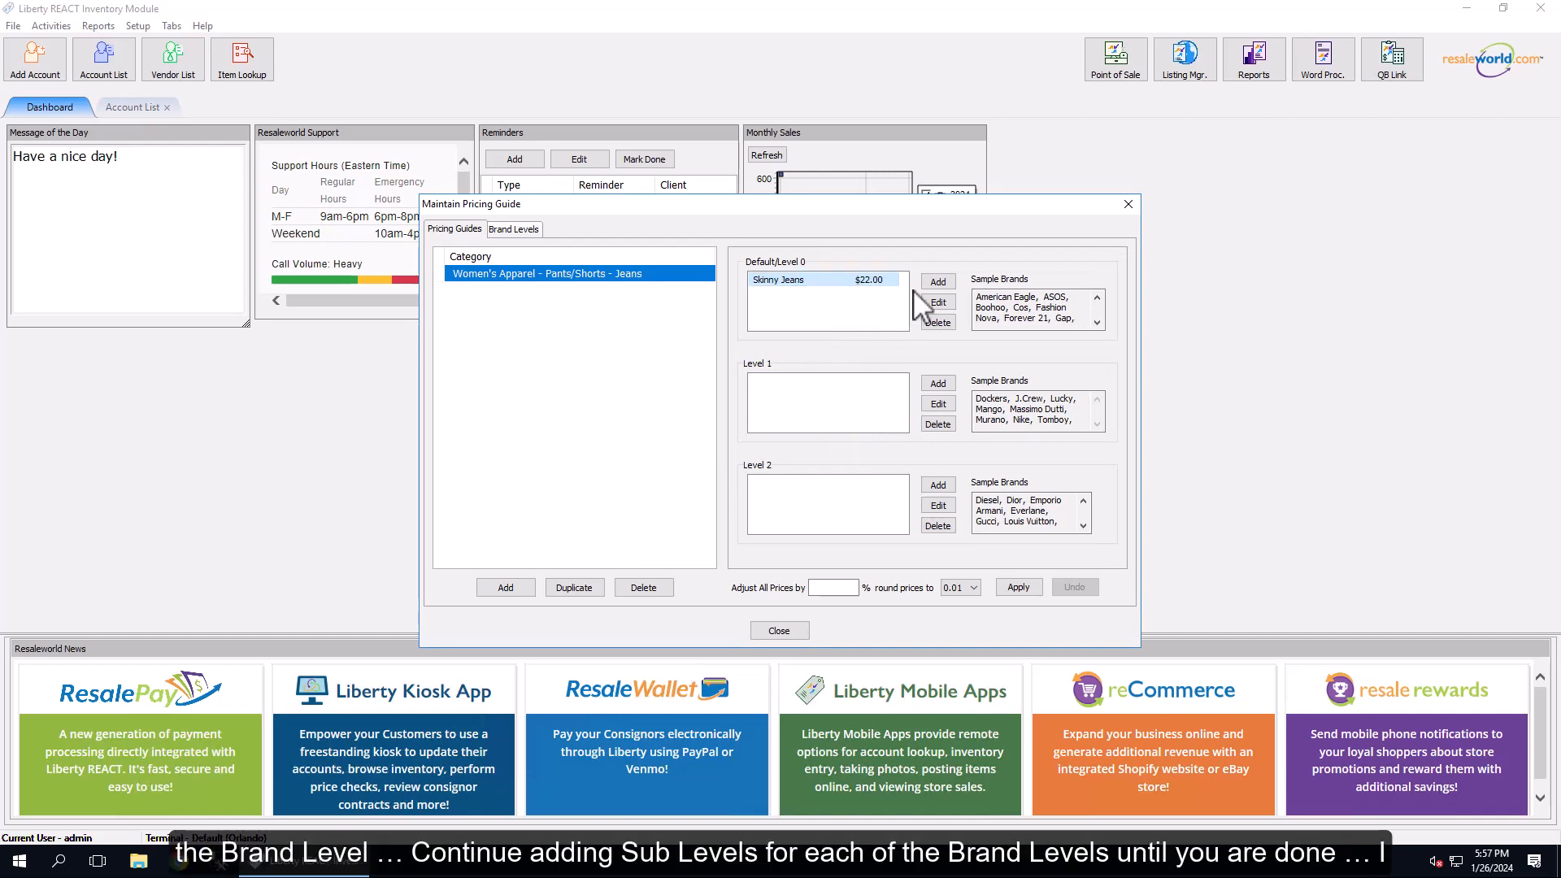
# Add the remaining sub levels to the Jeans guide, including Boot-Cut at $20.00 and Poor Condition at $15.00 in Default/Level 0.
pyautogui.click(935, 283)
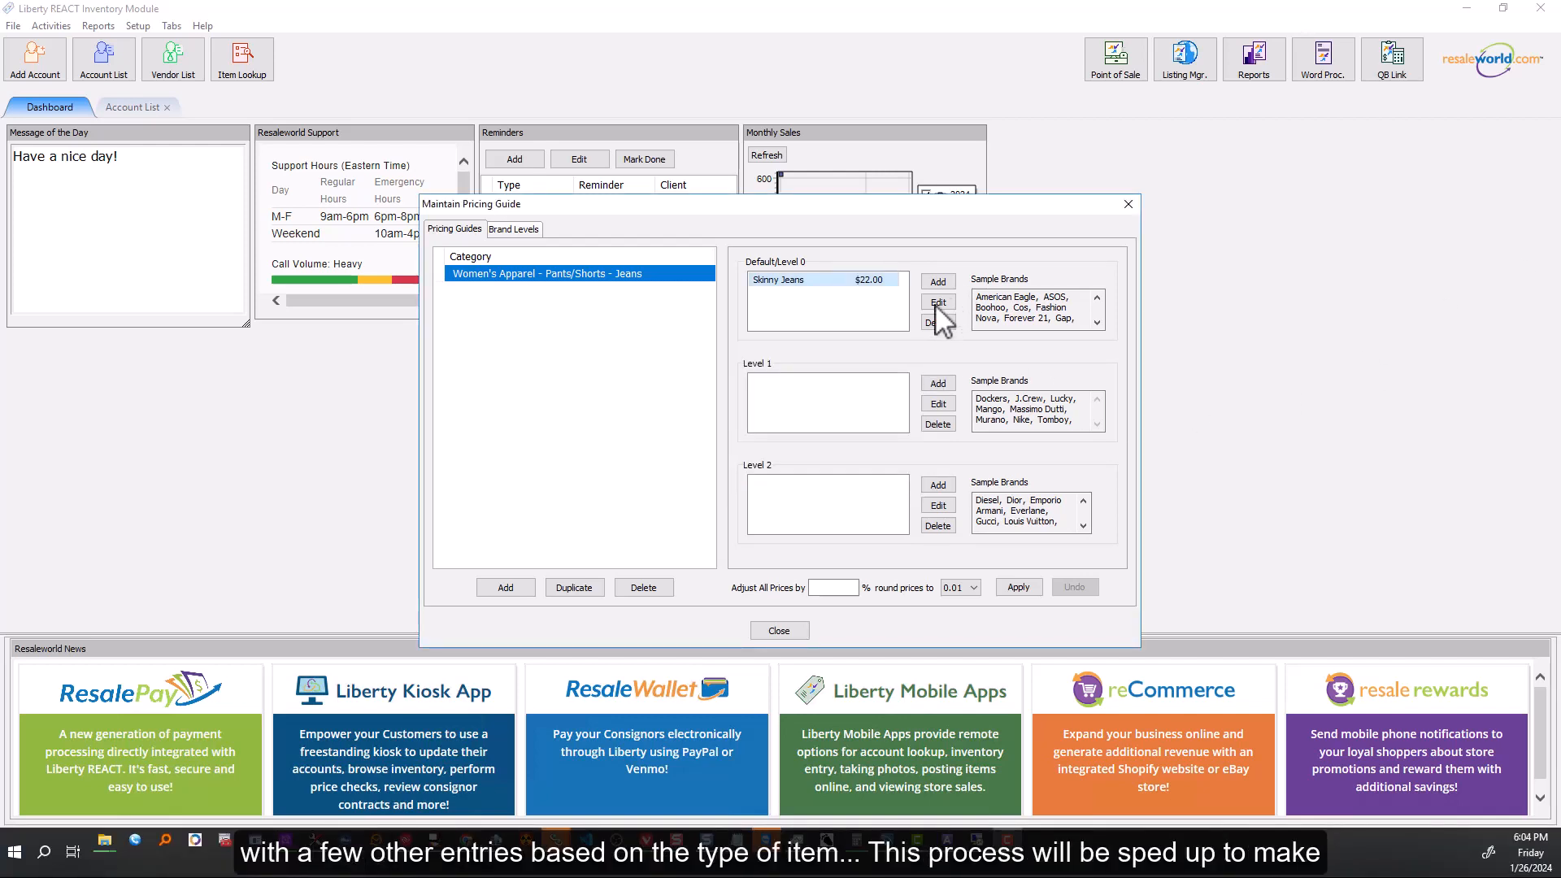
pyautogui.click(935, 283)
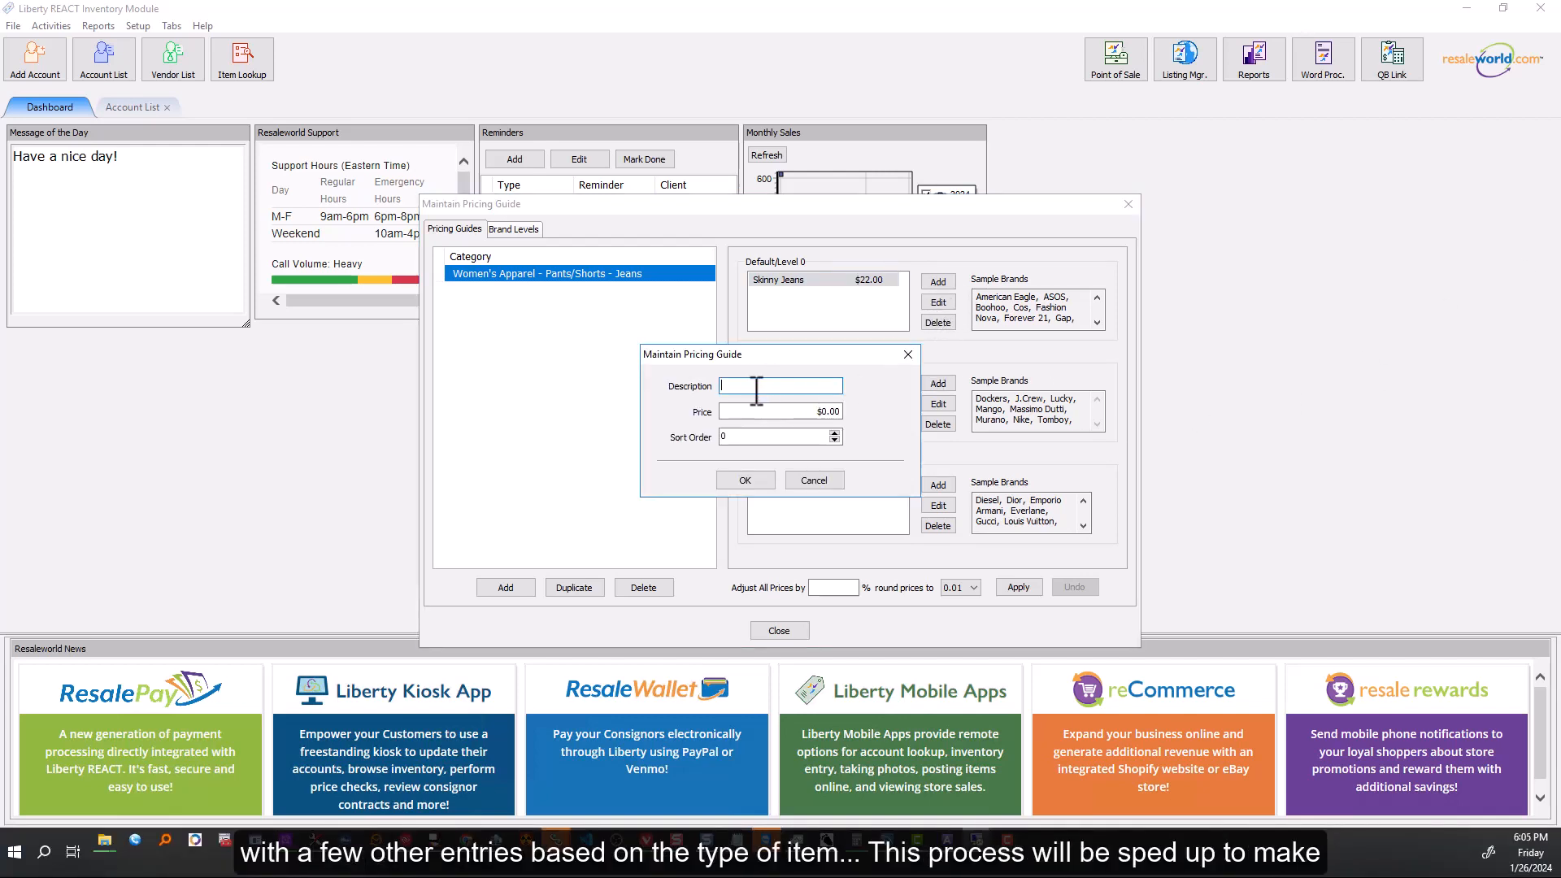
pyautogui.write('Boo')
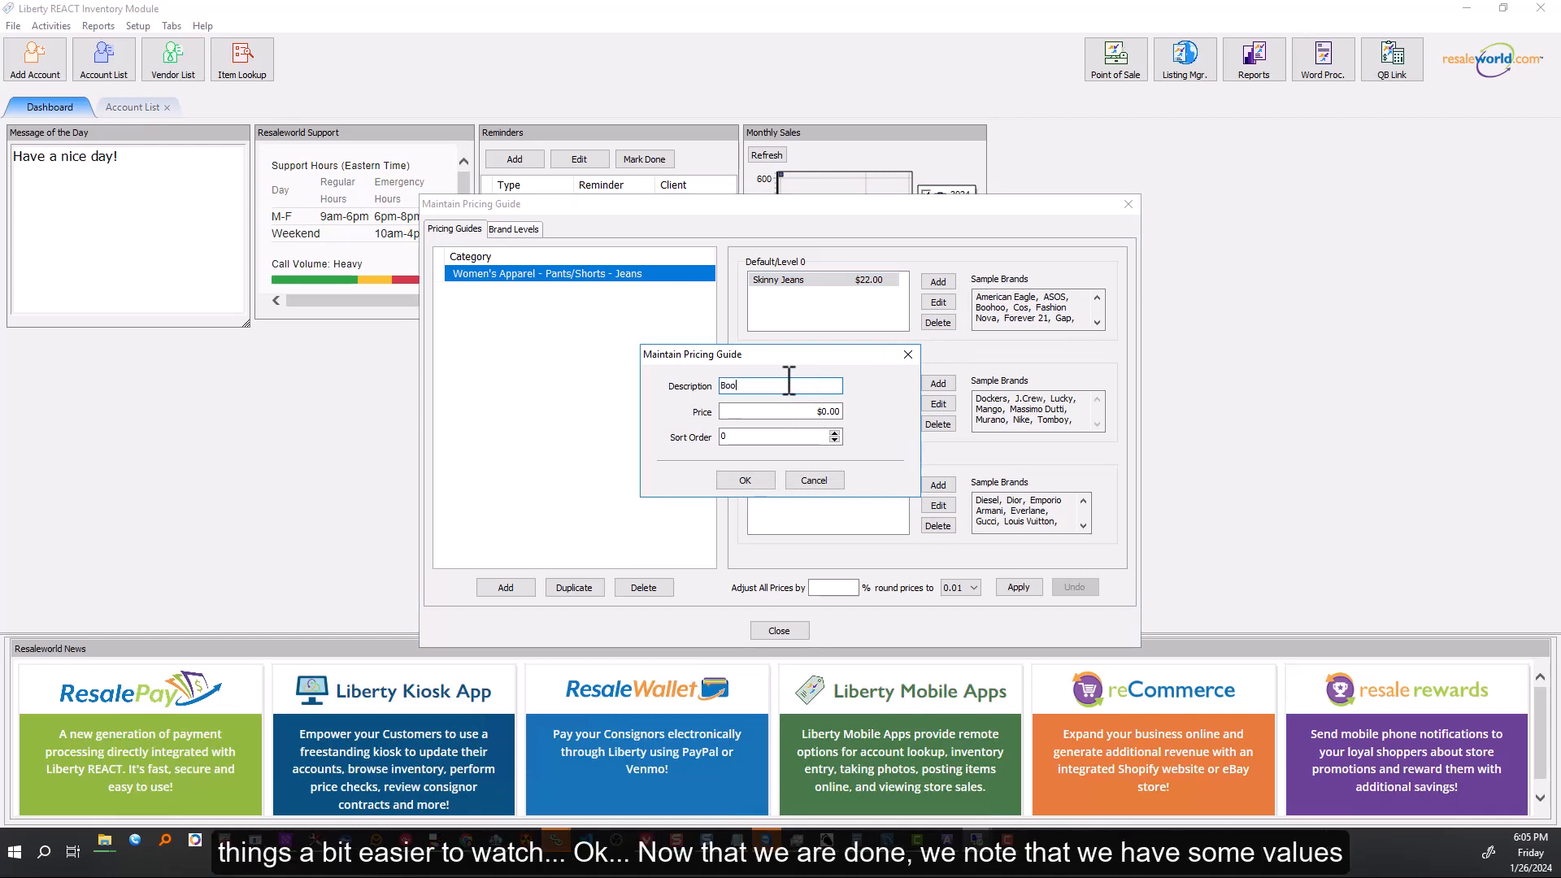
pyautogui.write('t')
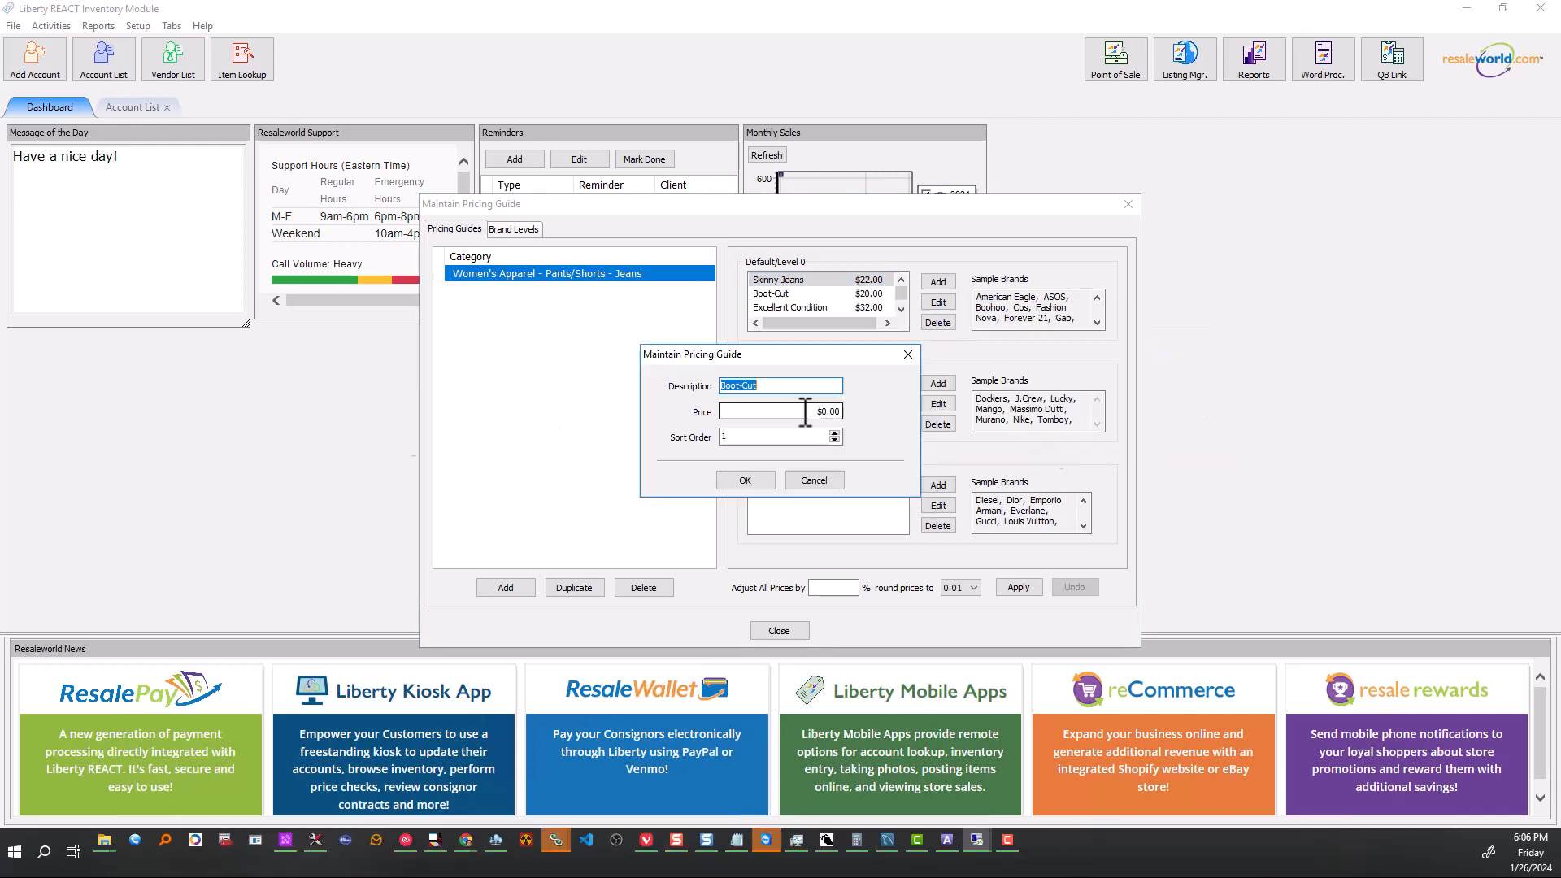
pyautogui.write('Poo')
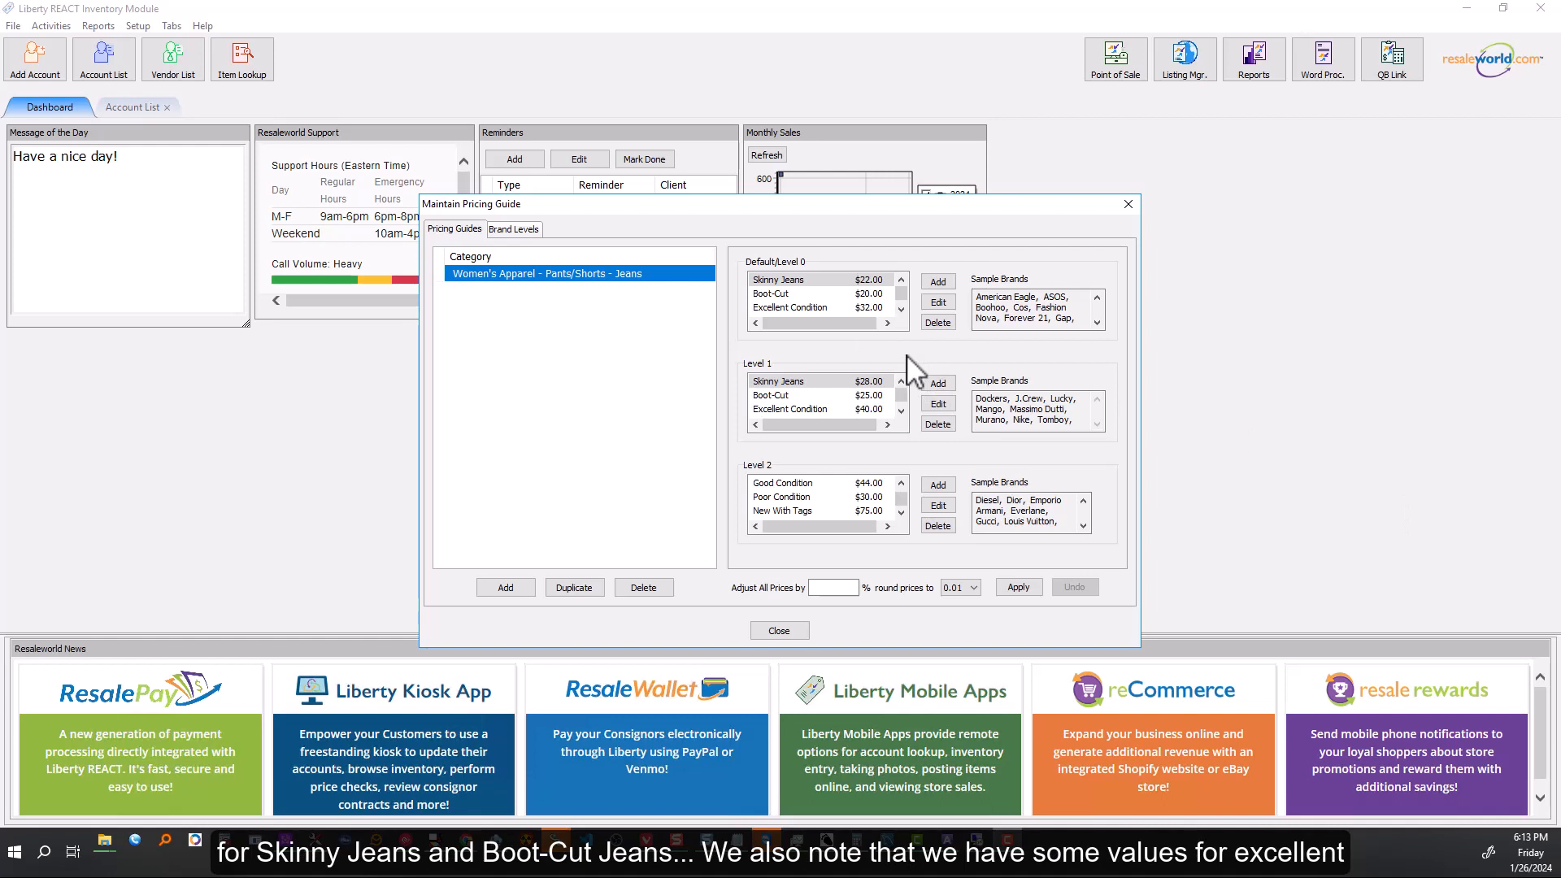
pyautogui.click(900, 309)
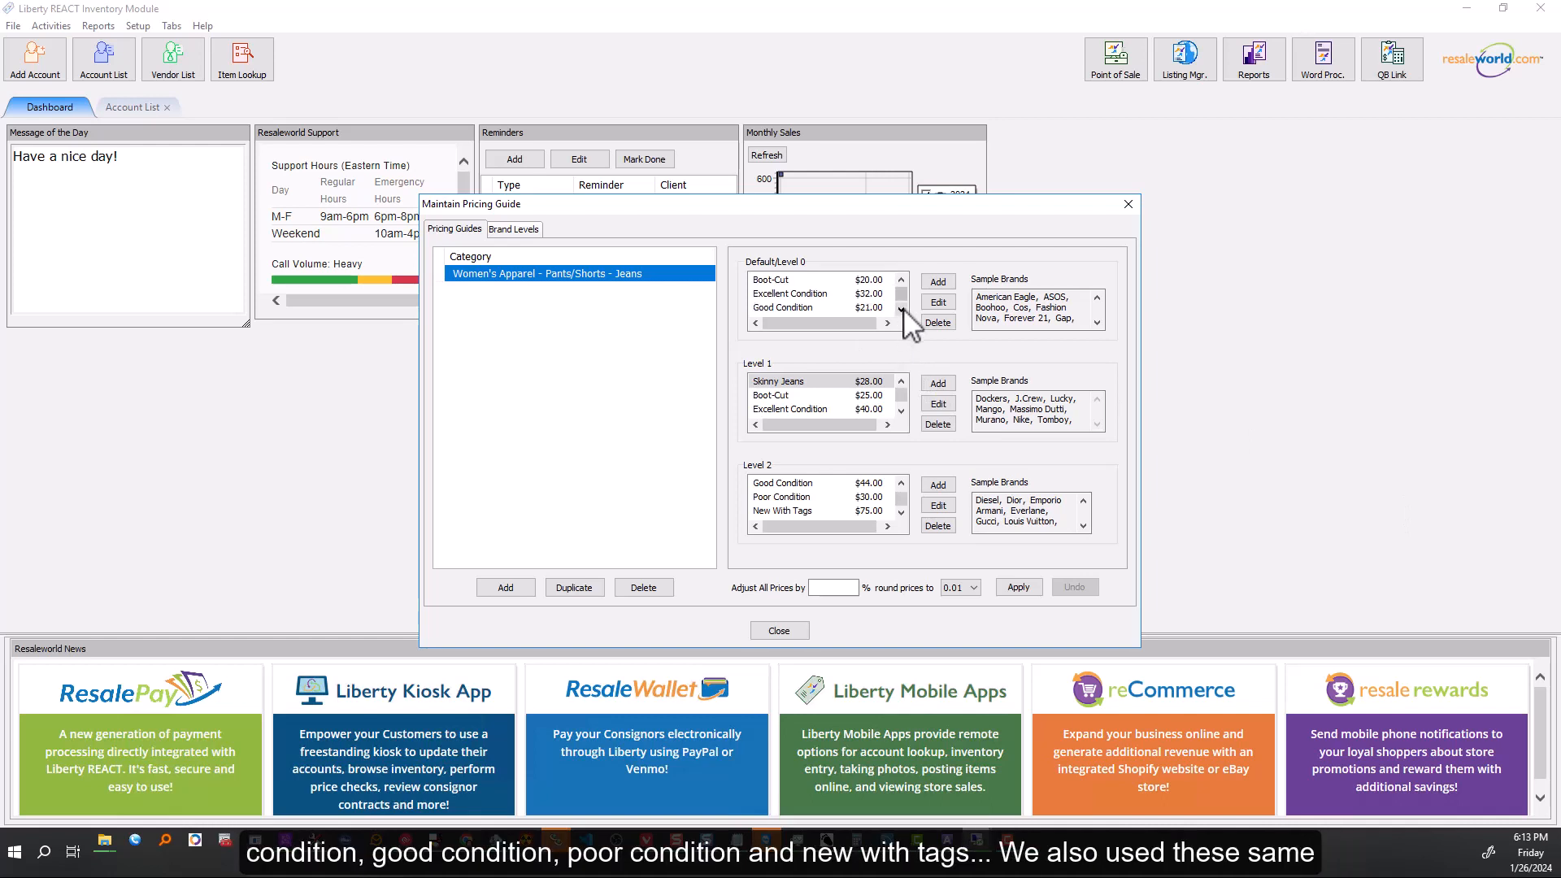
pyautogui.click(901, 309)
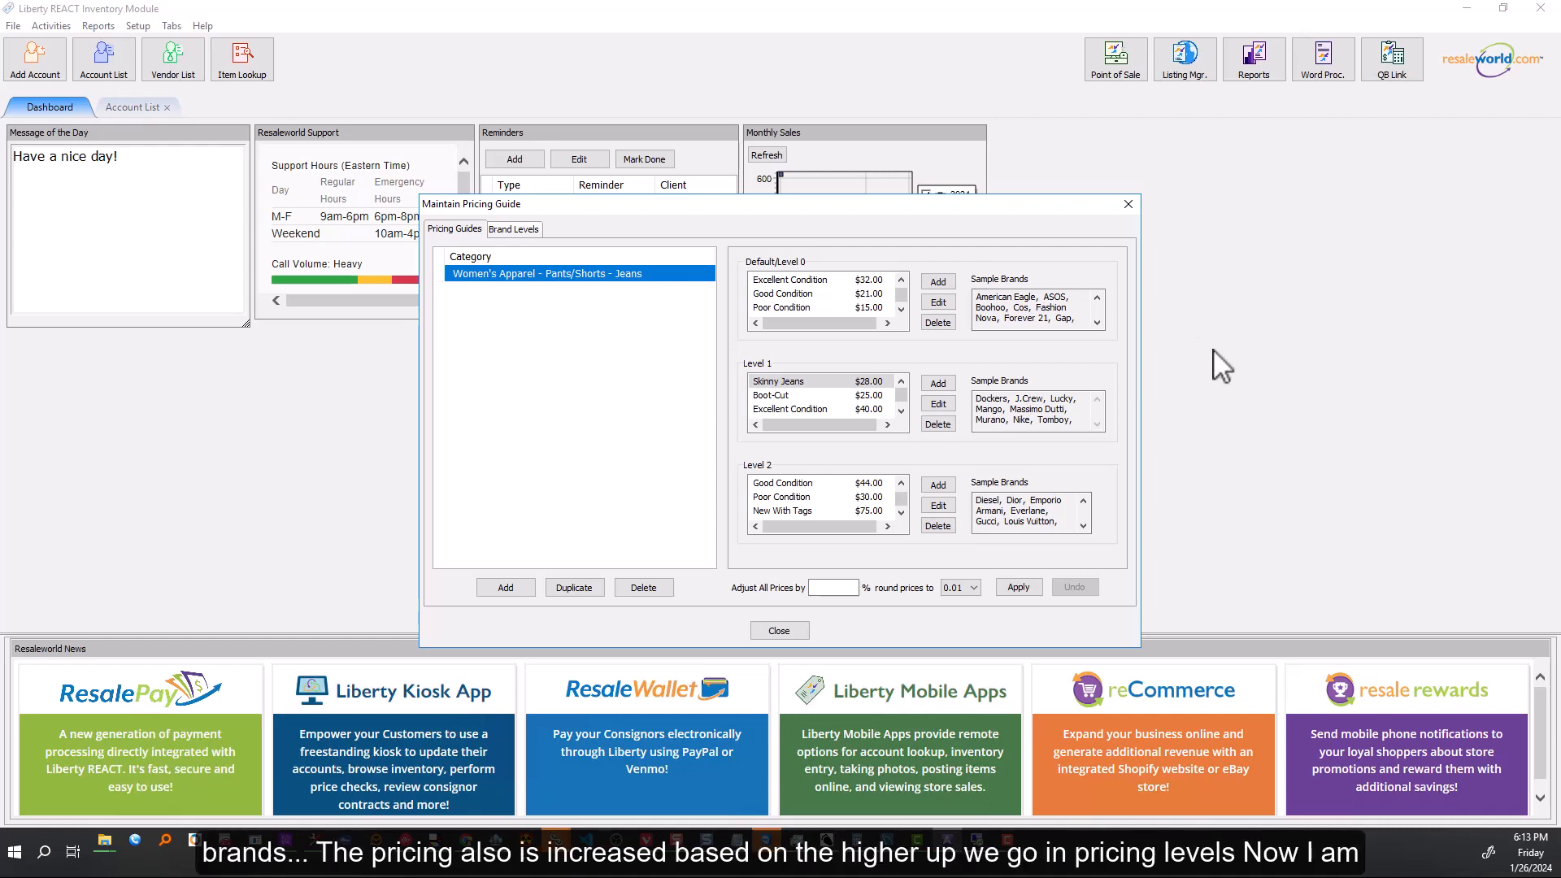
pyautogui.click(901, 310)
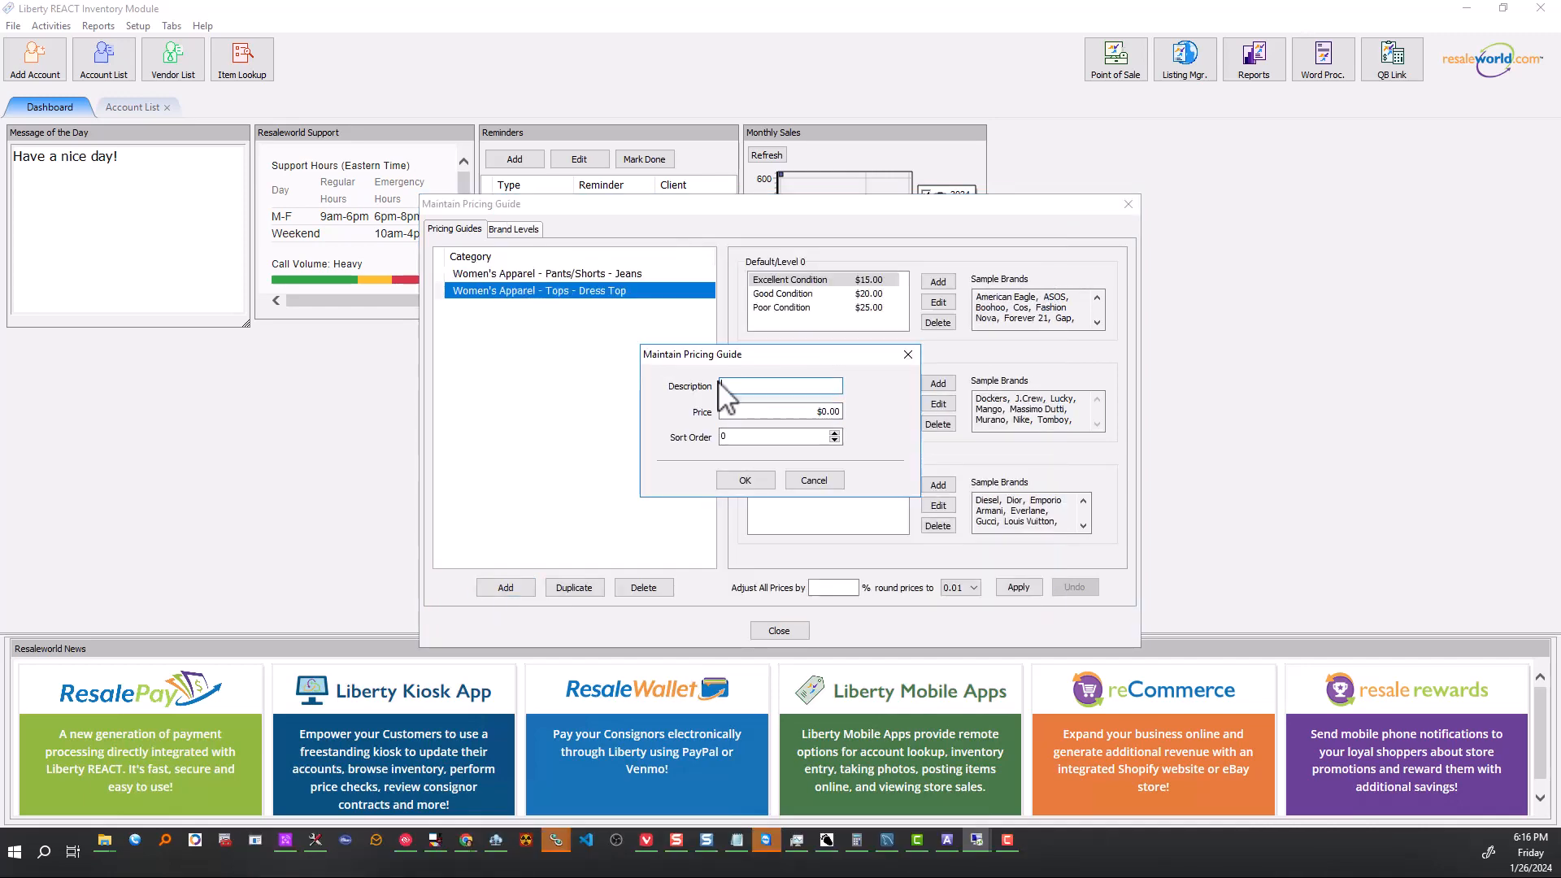
# Add condition-based sub levels, including Excellent Condition and Good Condition, to the Women's Apparel - Tops - Dress Top guide.
pyautogui.write('Excellent Condition')
pyautogui.press('Tab')
pyautogui.write('Good Condition')
pyautogui.press('Tab')
# Add the Pants/Shorts - Shorts category with Level 0 prices: Good Condition $18.00, Excellent Condition $22.00, New With Tags $25.00, Poor Condition $12.00.
pyautogui.click(505, 587)
pyautogui.click(763, 378)
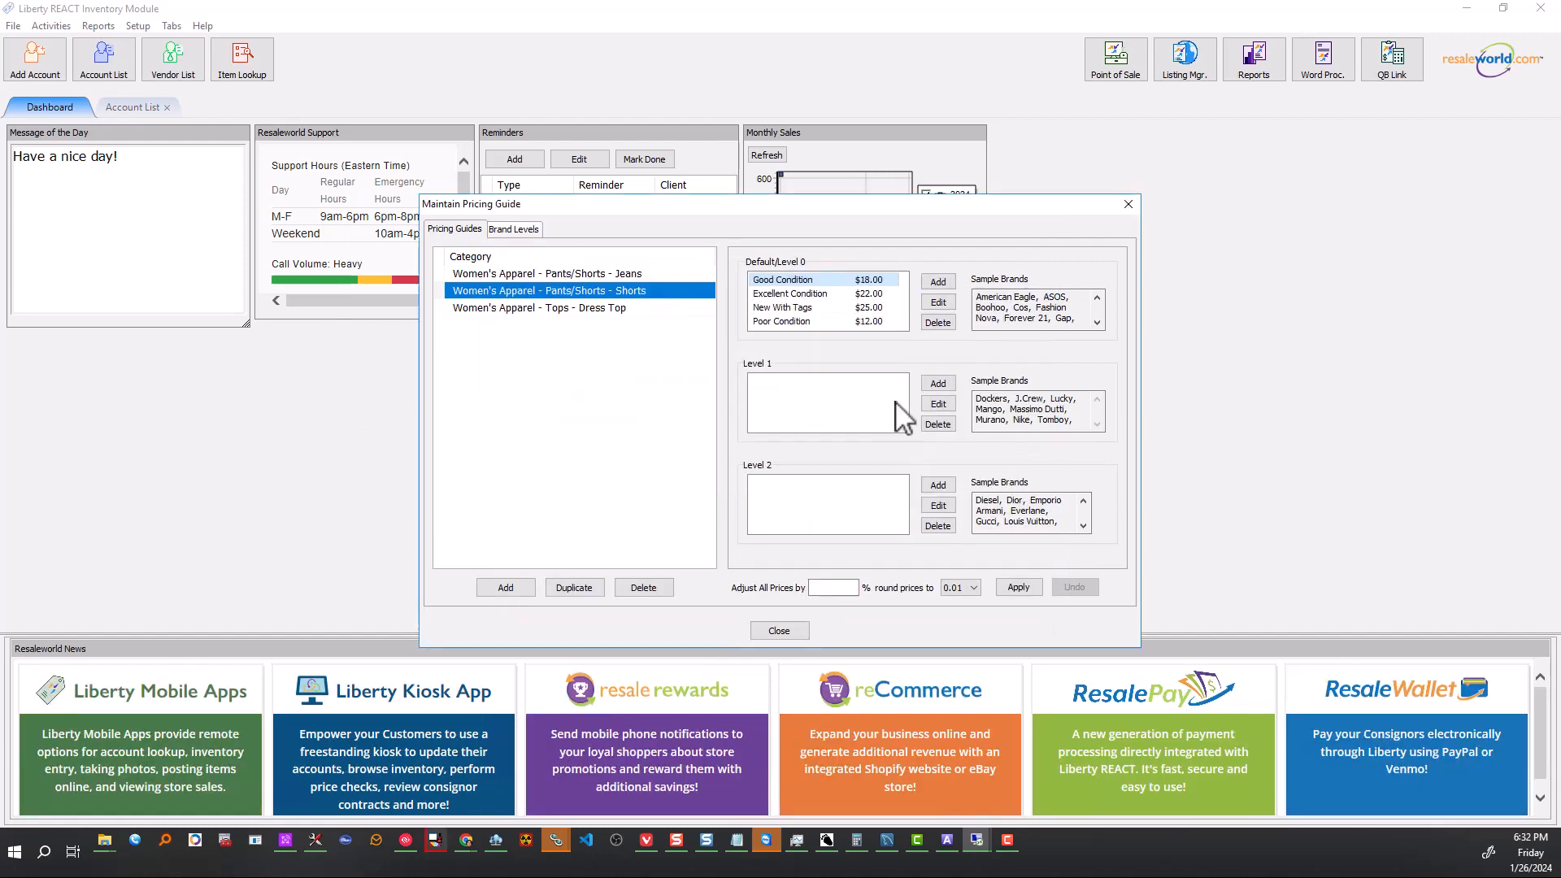
pyautogui.click(938, 383)
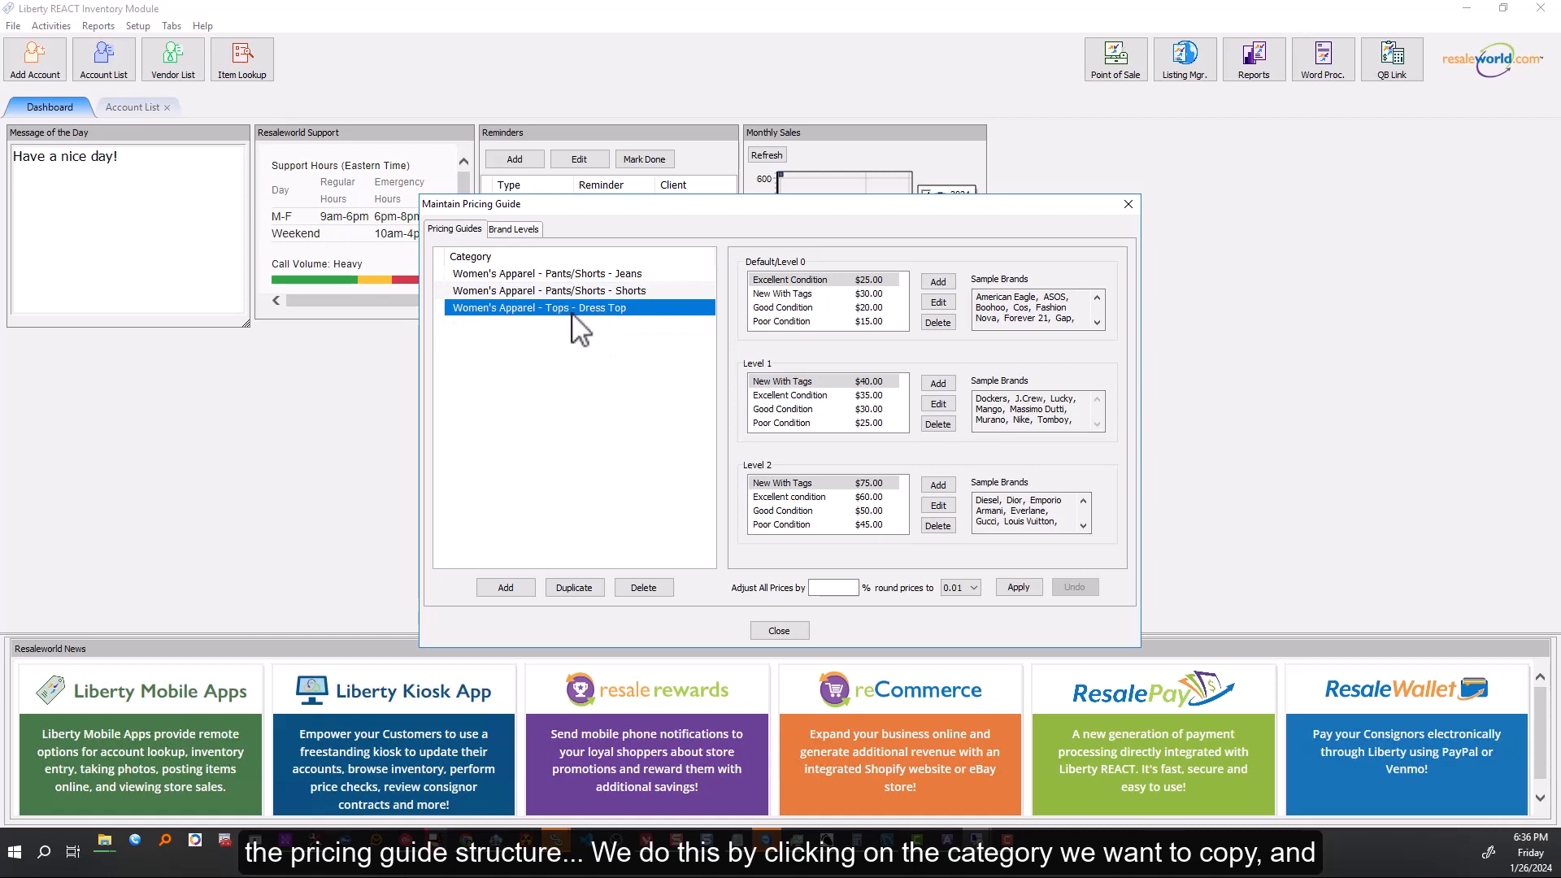
# Duplicate the Dress Top pricing guide to Women's Apparel - Dresses/Skirts - 3 PC Dress and compare the copy with the original.
pyautogui.click(576, 591)
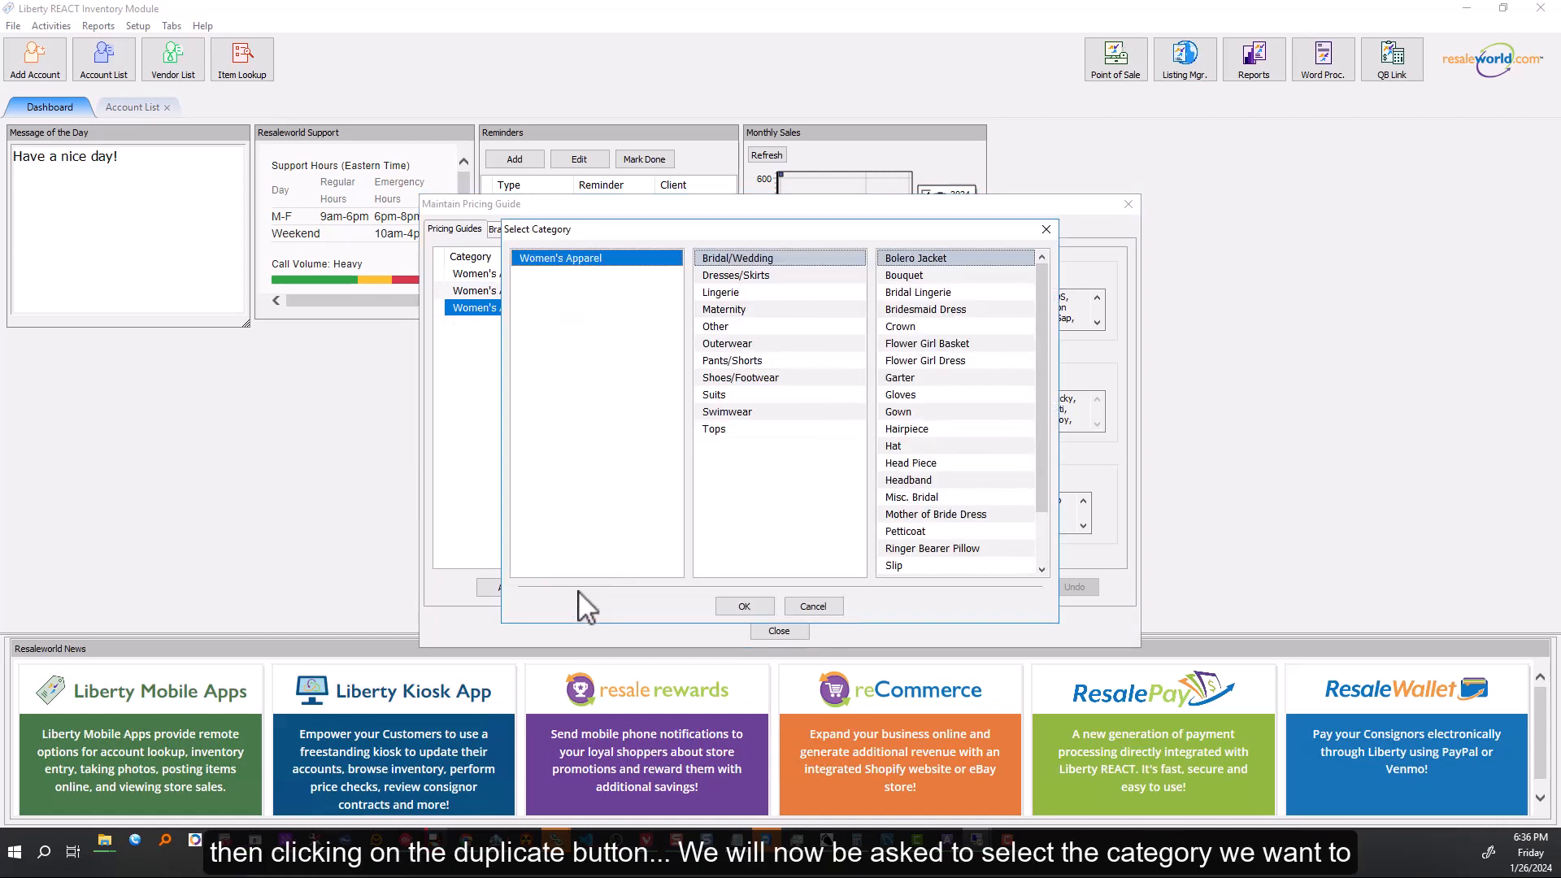
pyautogui.click(736, 276)
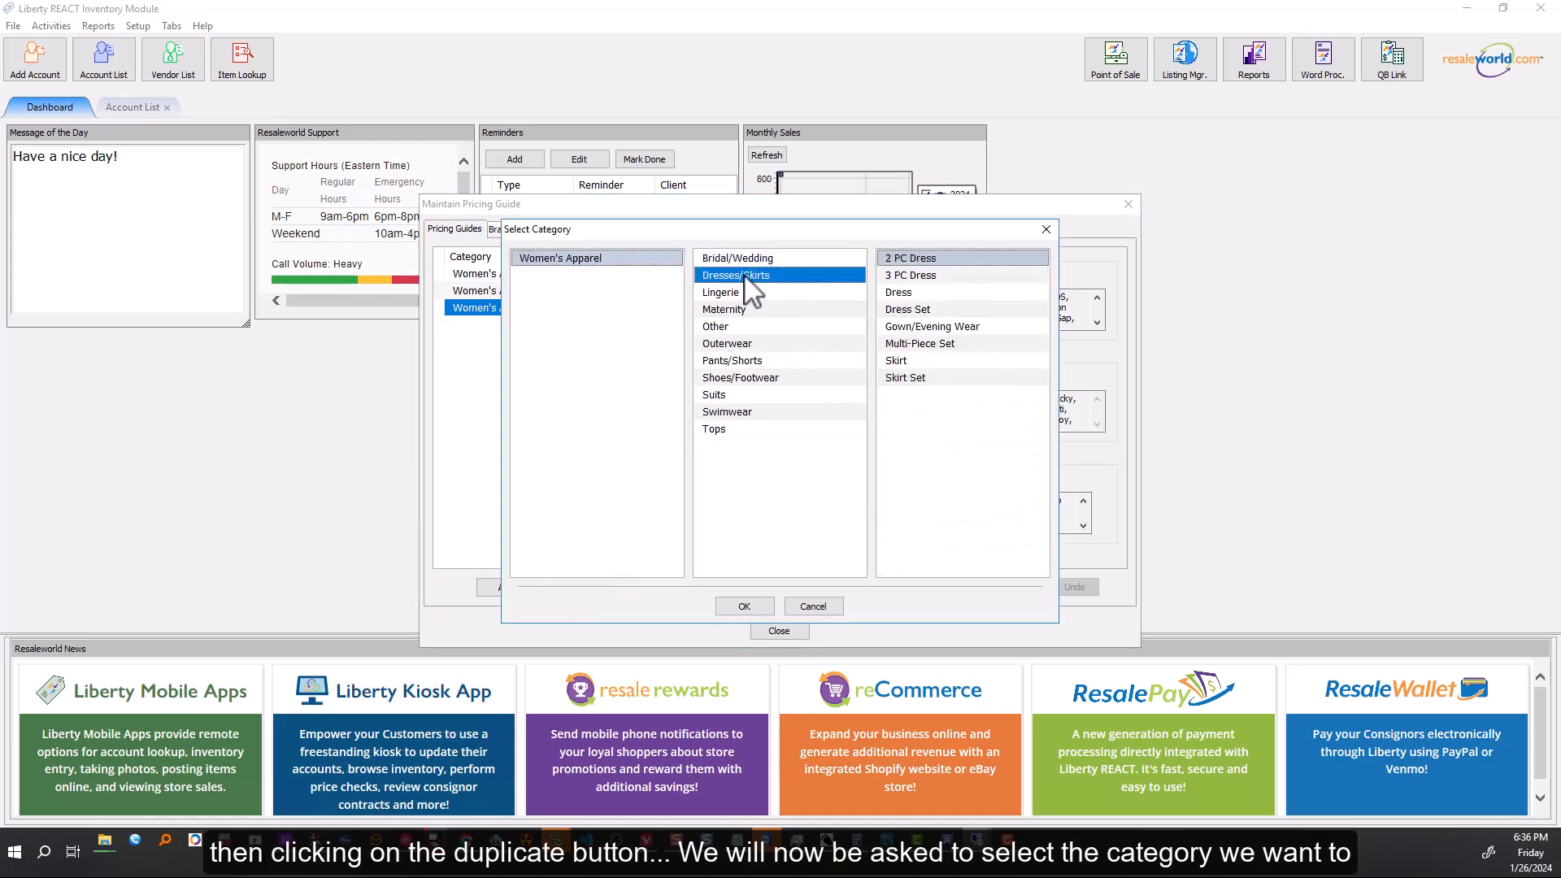
pyautogui.click(935, 277)
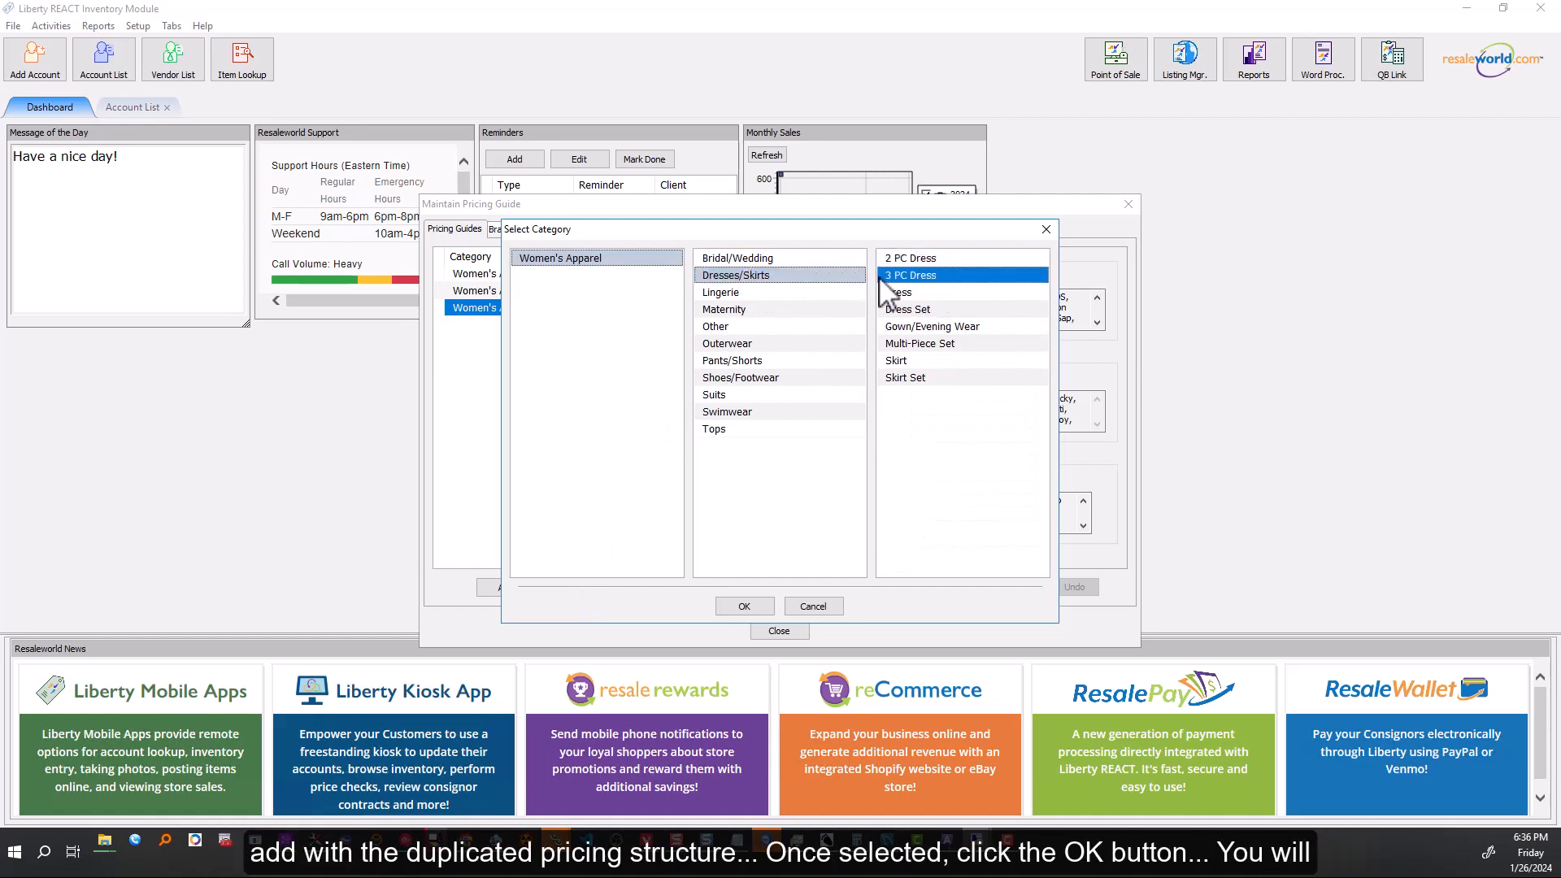
pyautogui.click(744, 606)
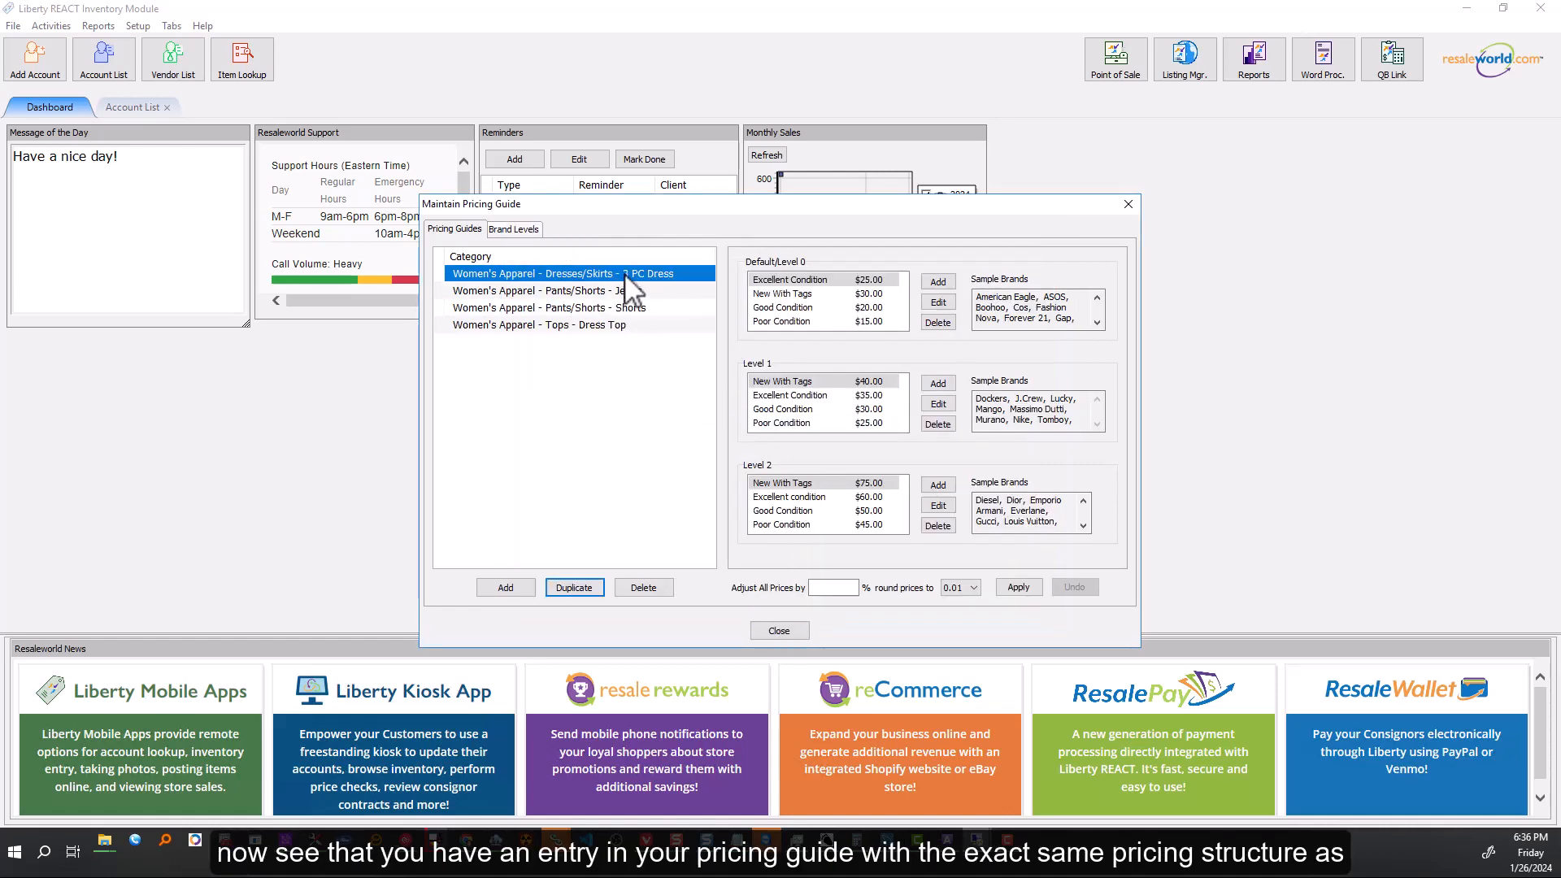
pyautogui.click(625, 325)
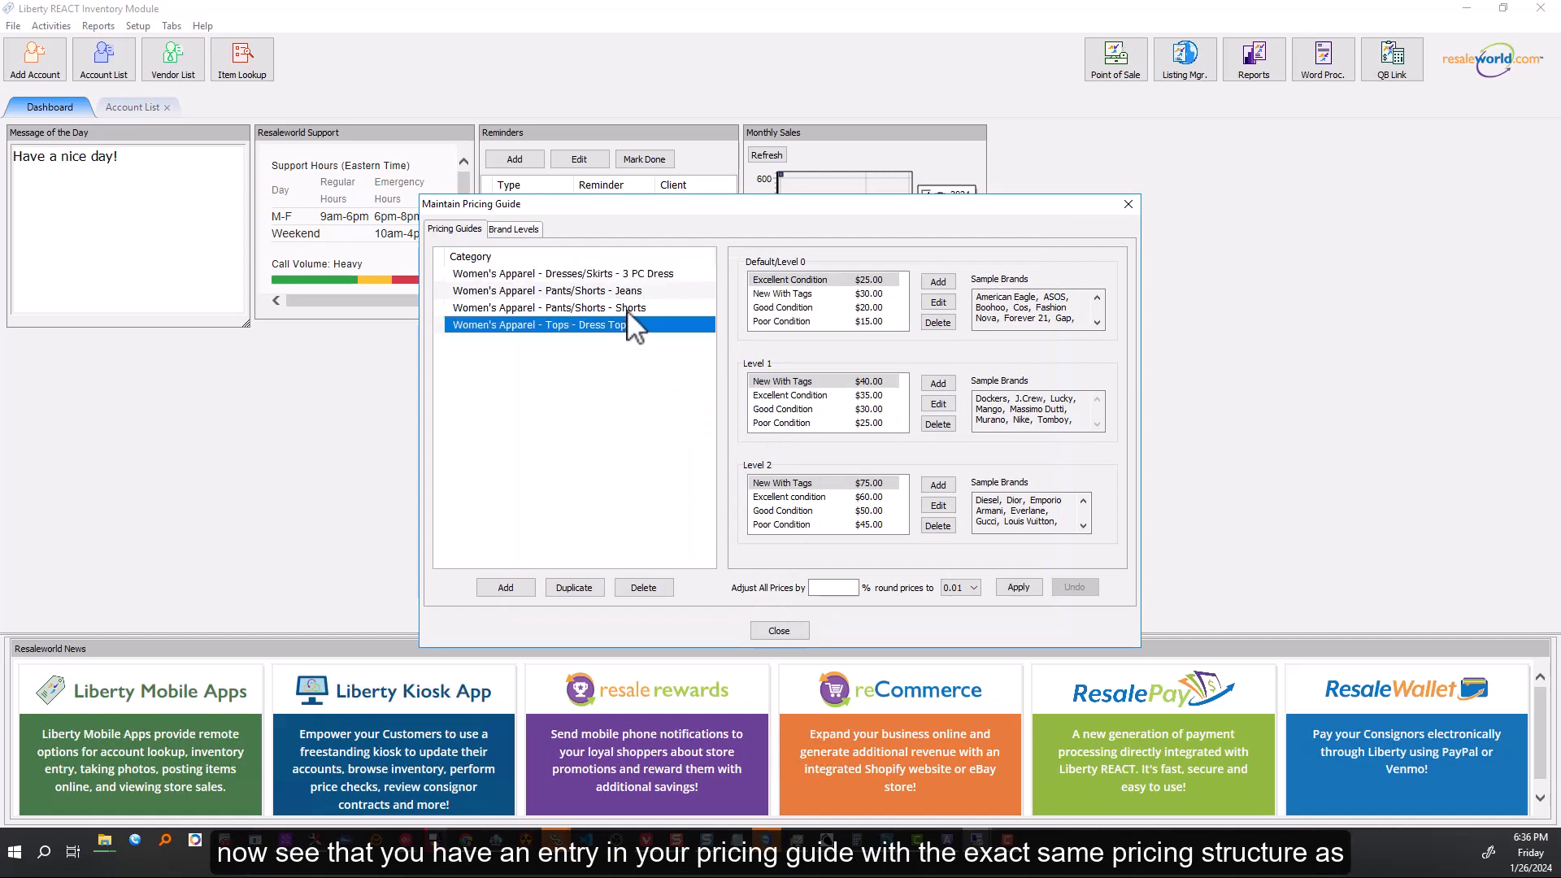
pyautogui.click(632, 275)
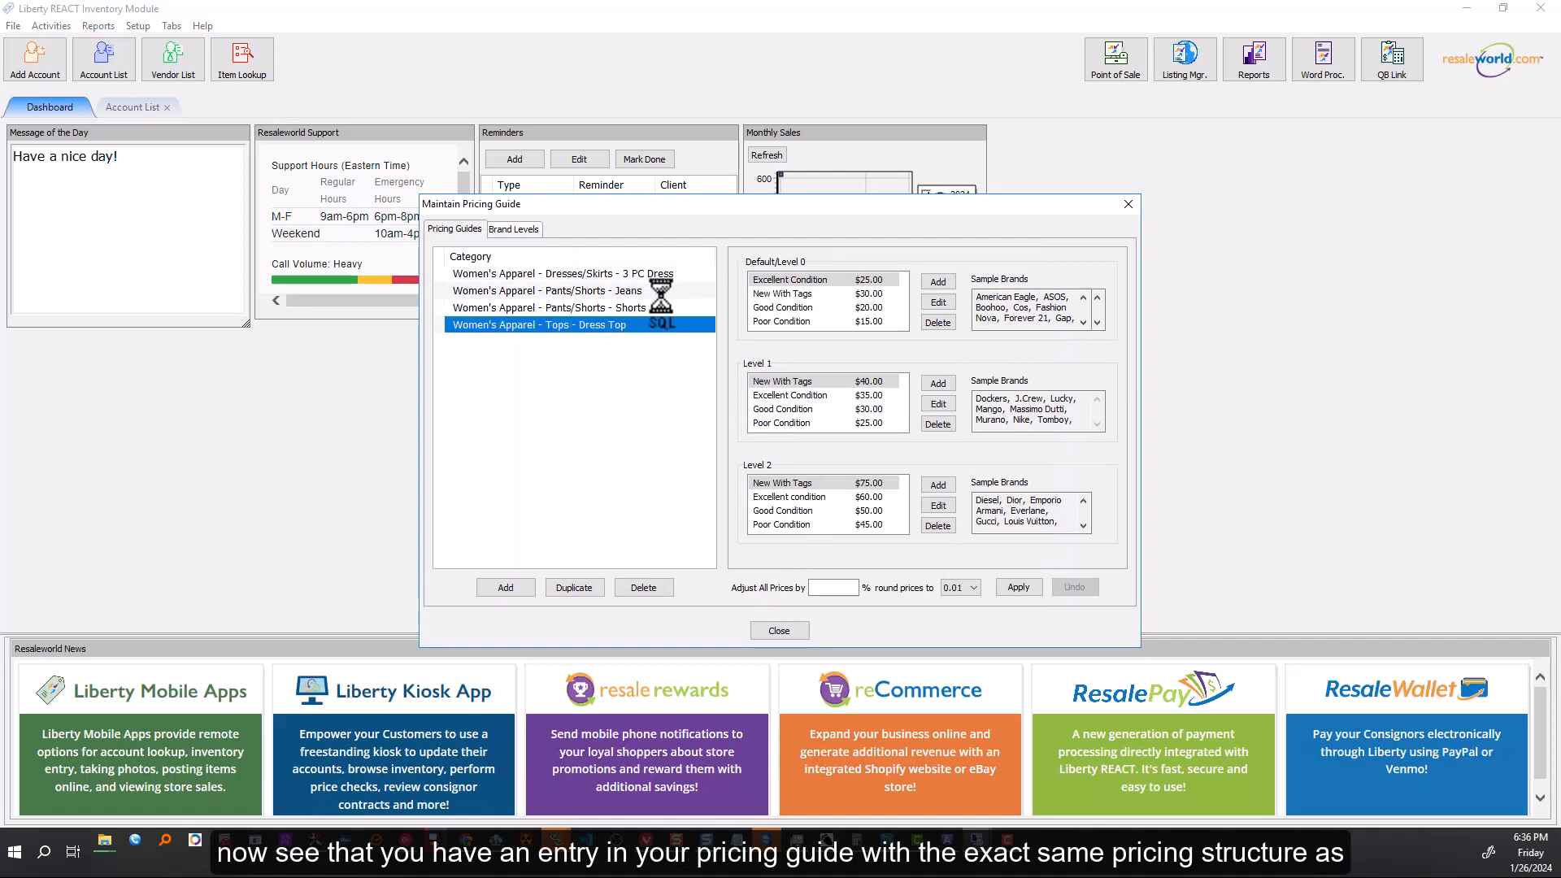
pyautogui.click(629, 327)
pyautogui.click(636, 275)
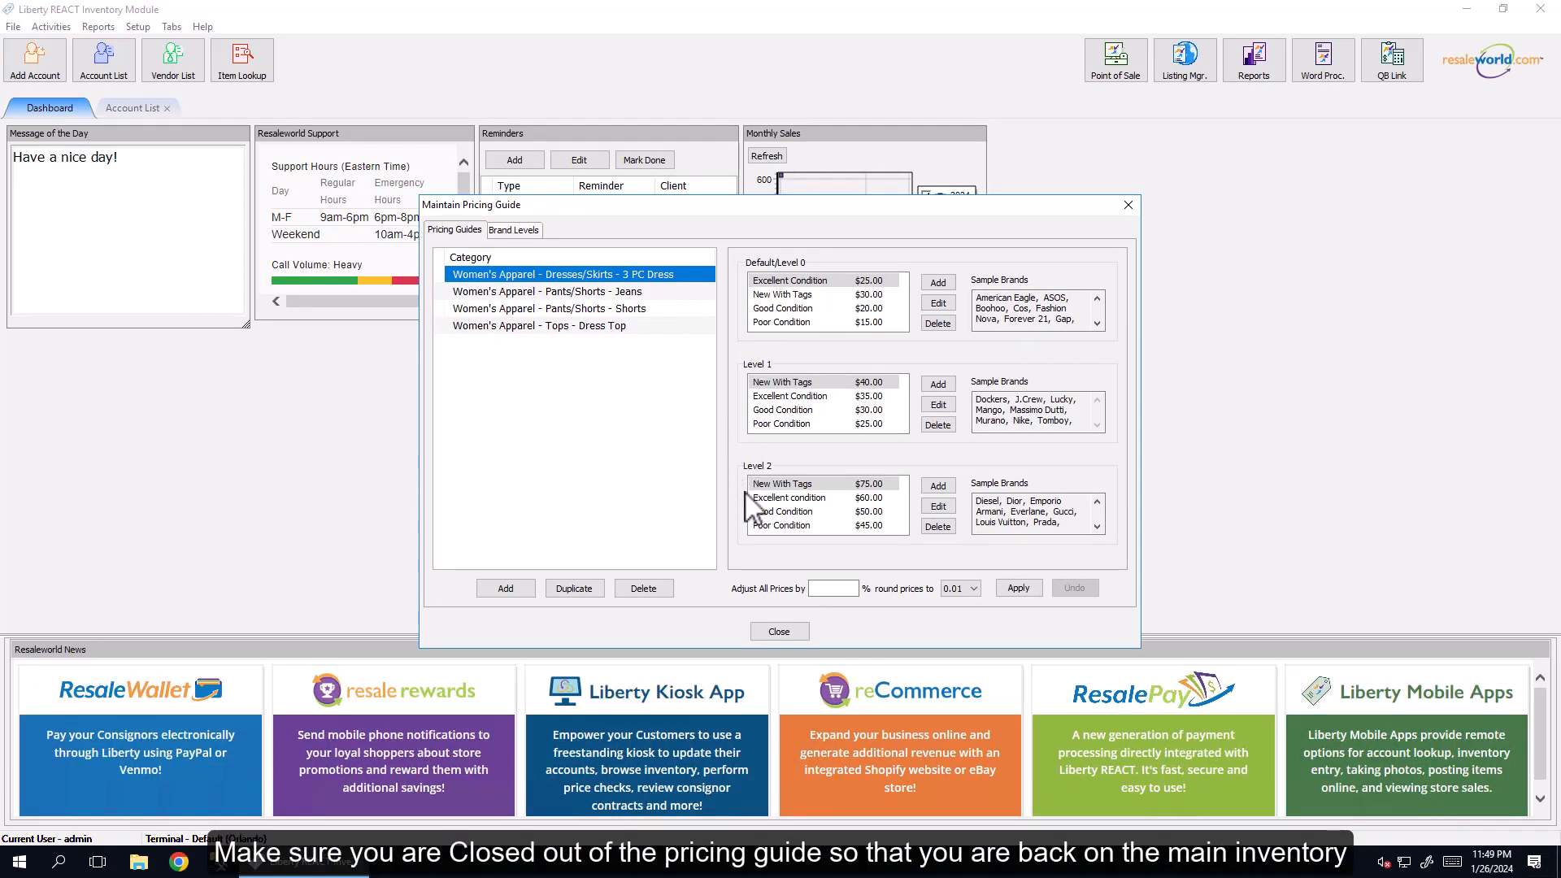
# Close the pricing guide, open an existing client's account and start a new inventory item on it.
pyautogui.click(782, 633)
pyautogui.click(114, 65)
pyautogui.doubleClick(191, 182)
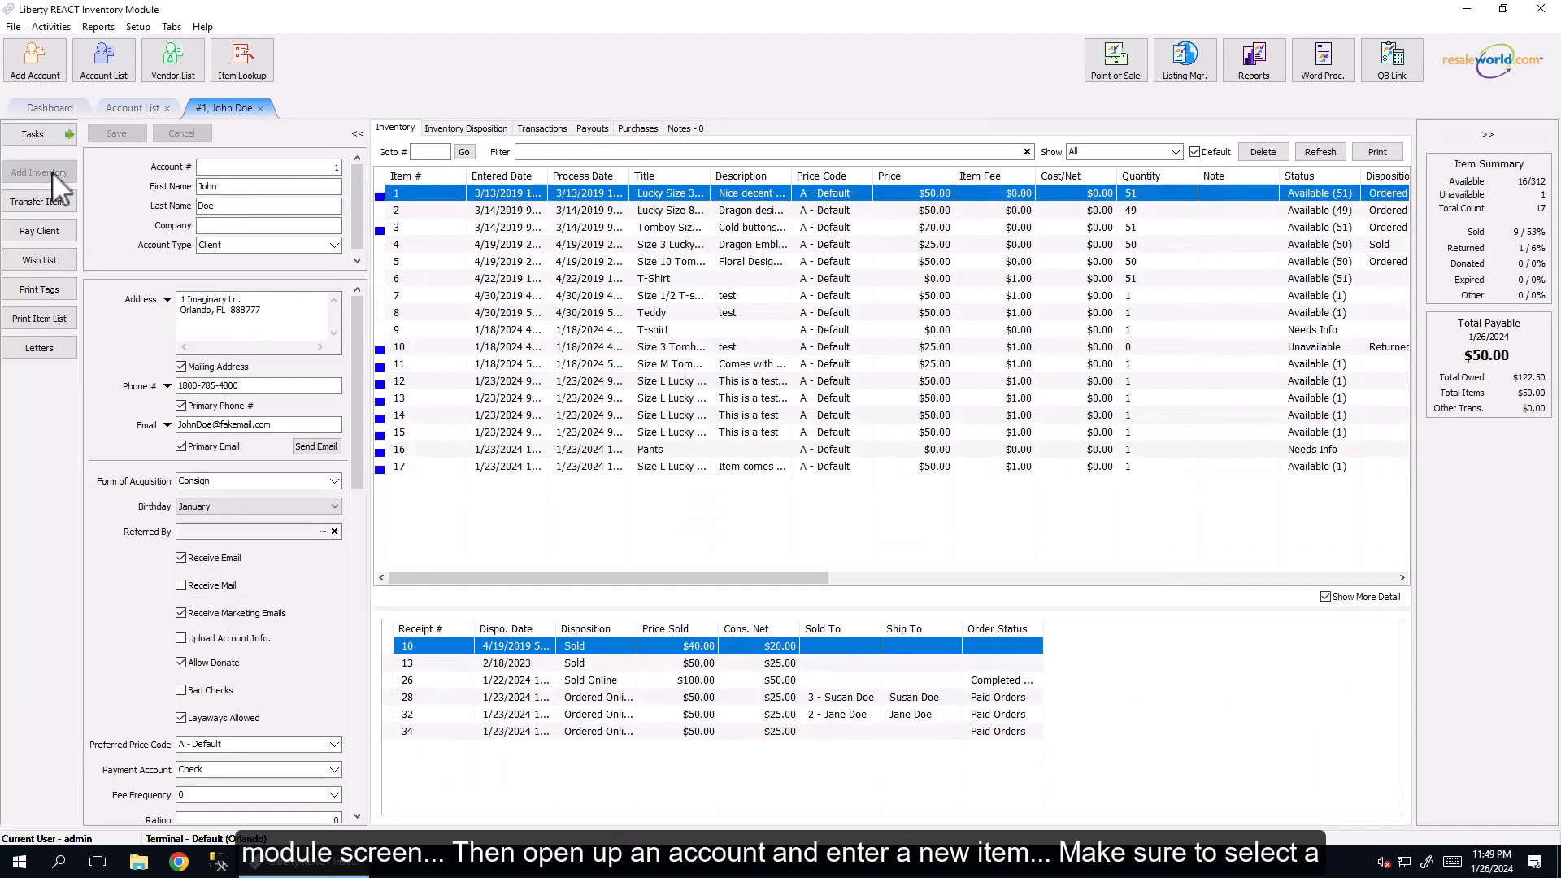
pyautogui.click(52, 173)
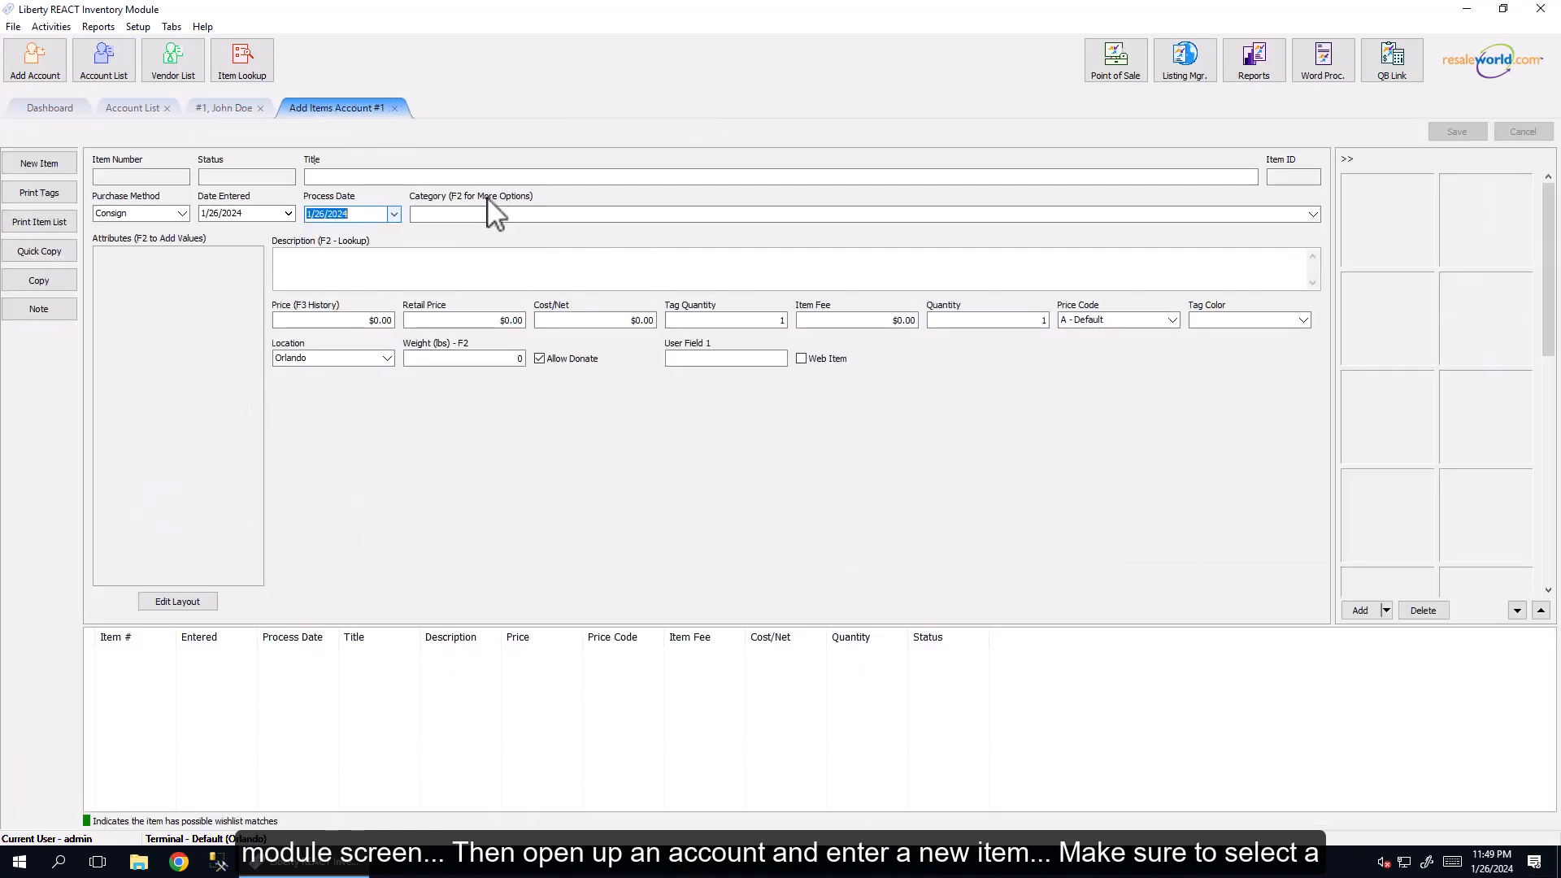
# Set the new item's category to Jeans - Pants/Shorts - Women's Apparel and its brand to Lucky.
pyautogui.click(473, 214)
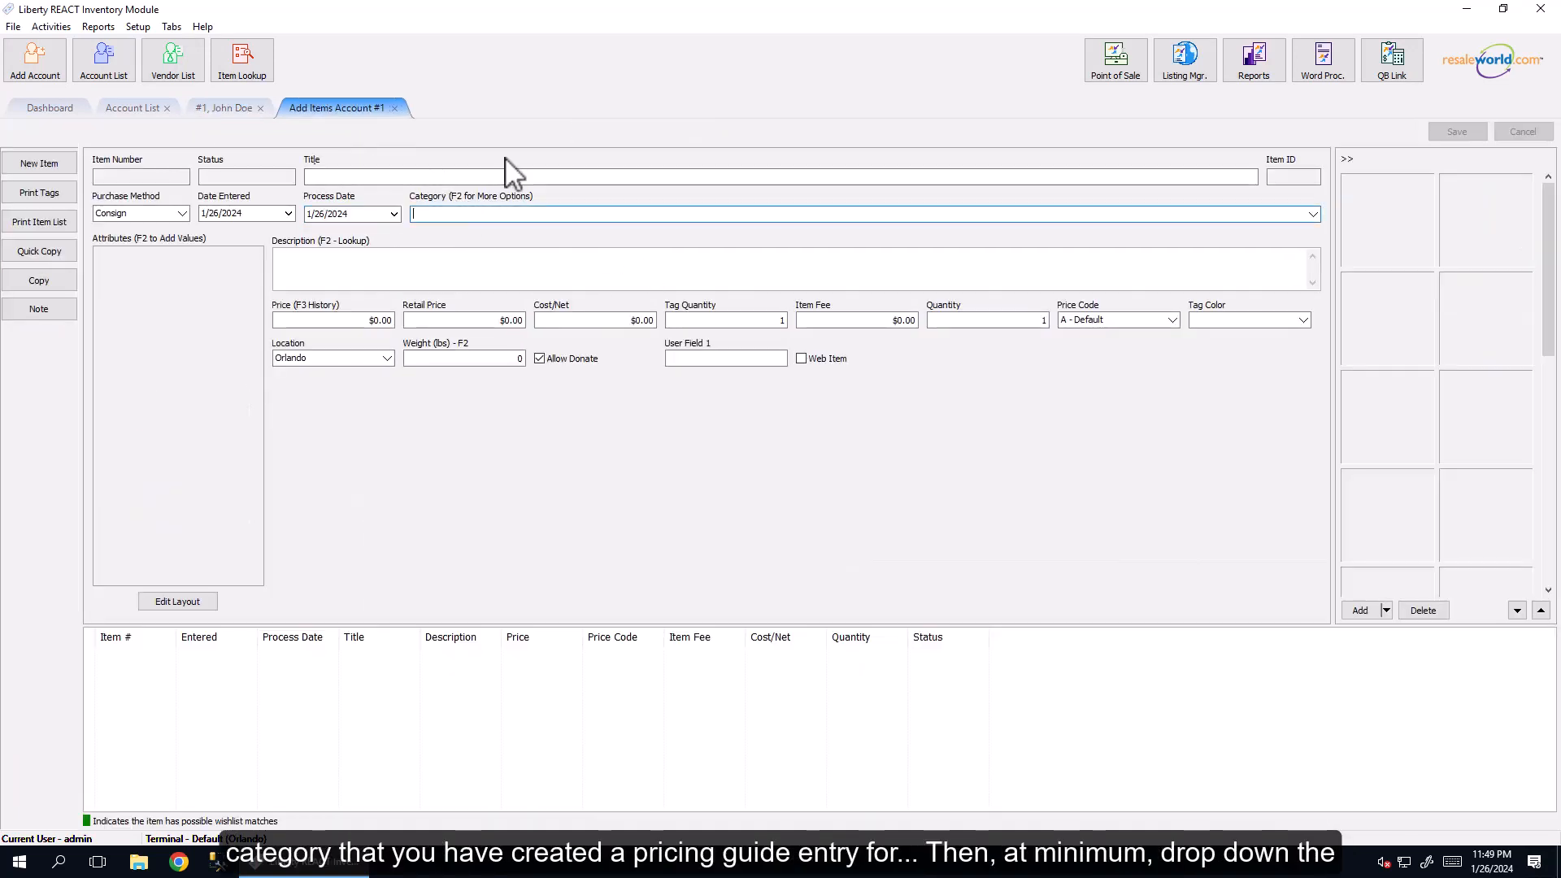
pyautogui.write("Jeans - Pants/Shorts - Women's Apparel")
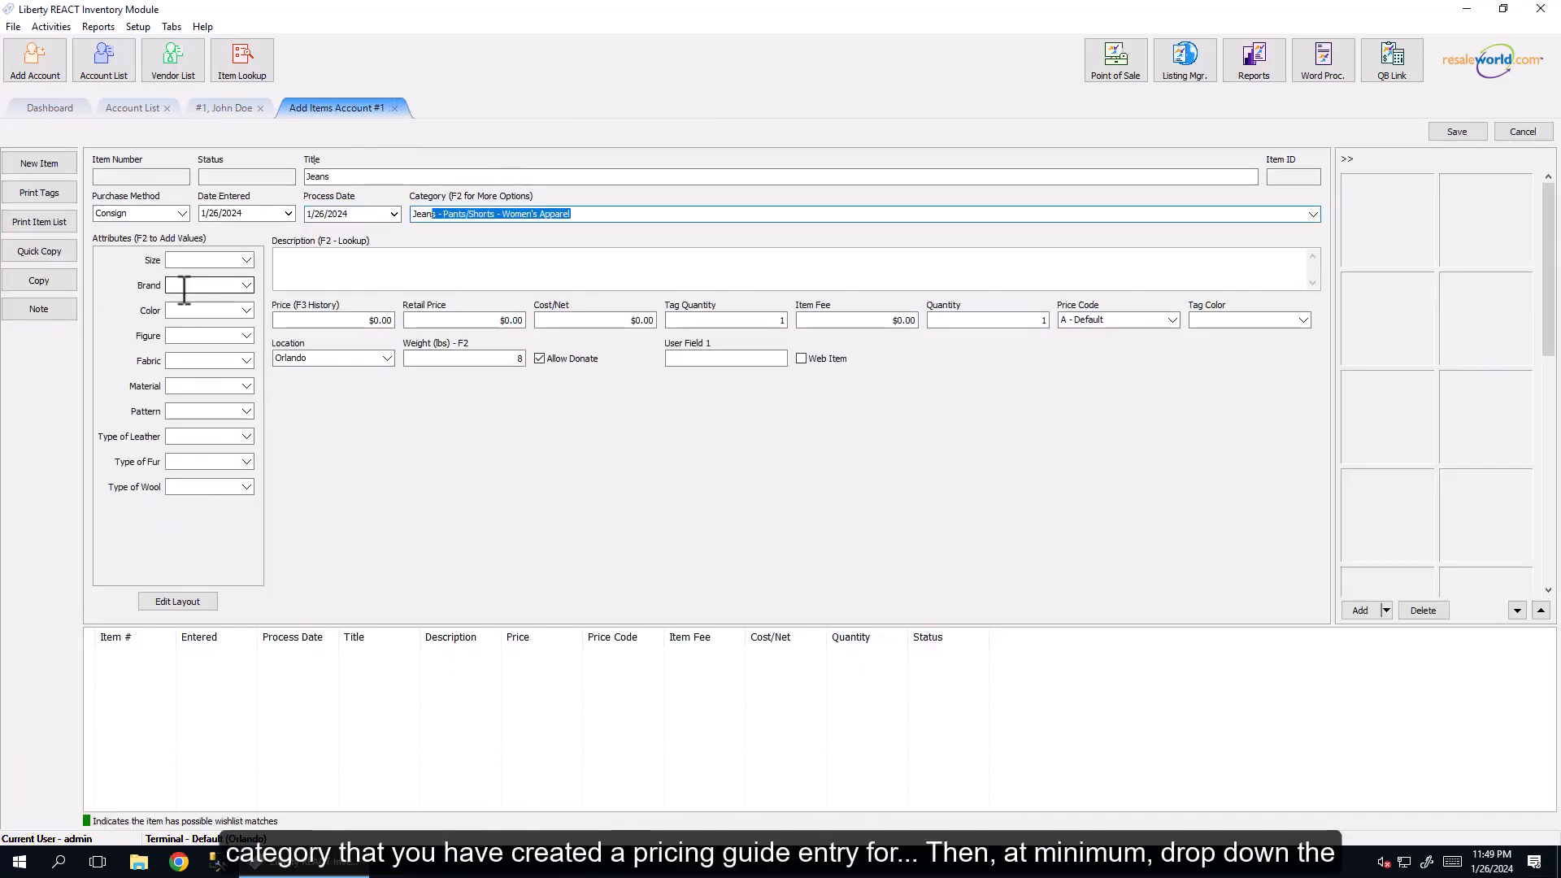
pyautogui.click(184, 286)
pyautogui.write('Lucky')
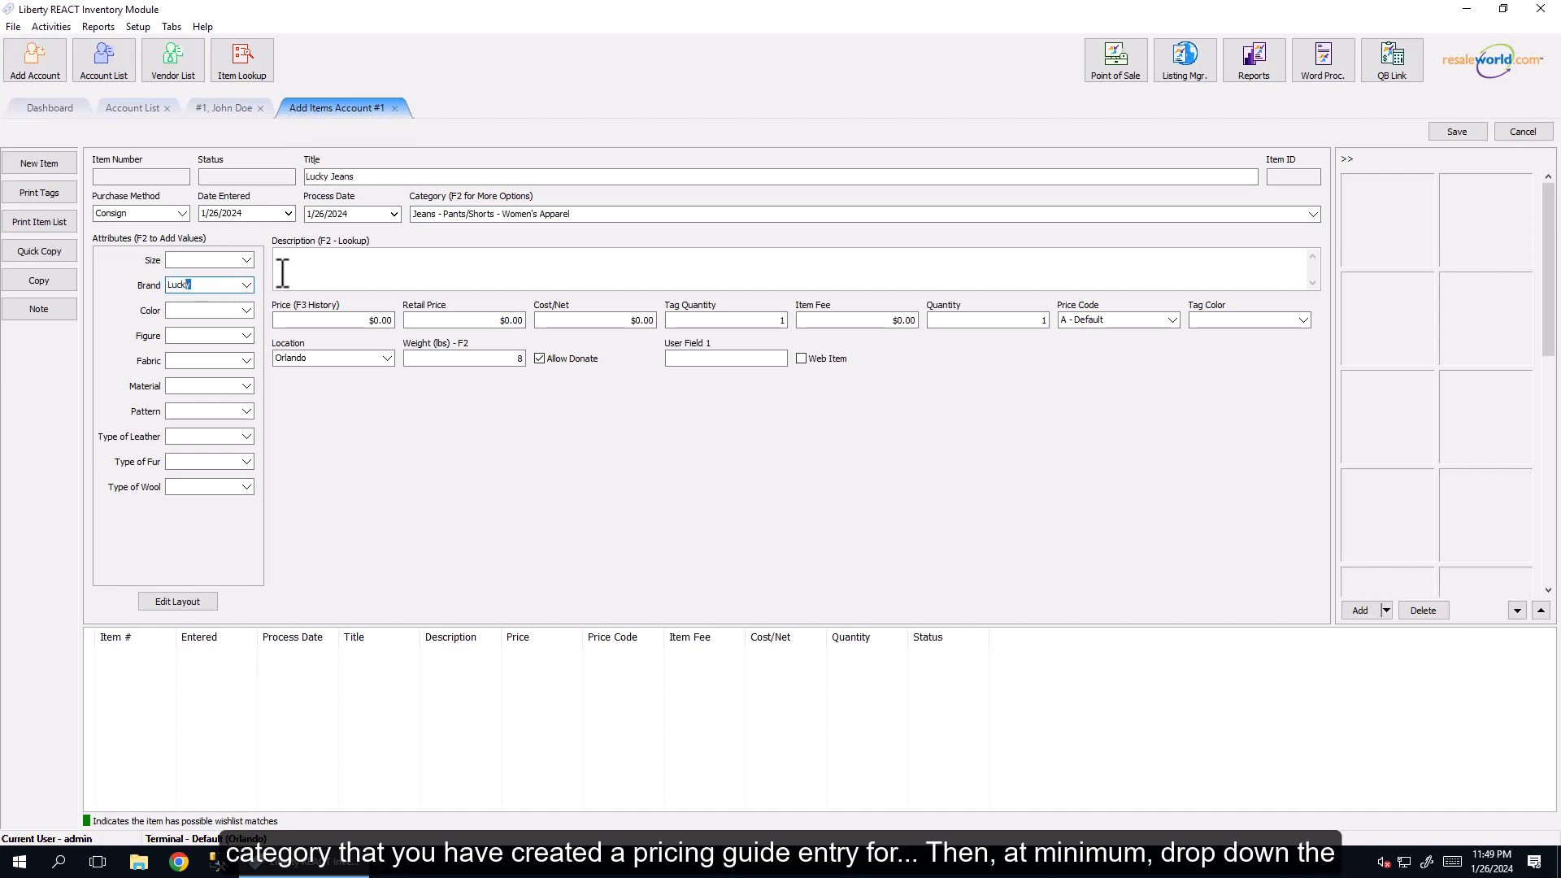
# Price the Lucky jeans with the New With Tags suggestion of $46.00 and save the item.
pyautogui.click(333, 320)
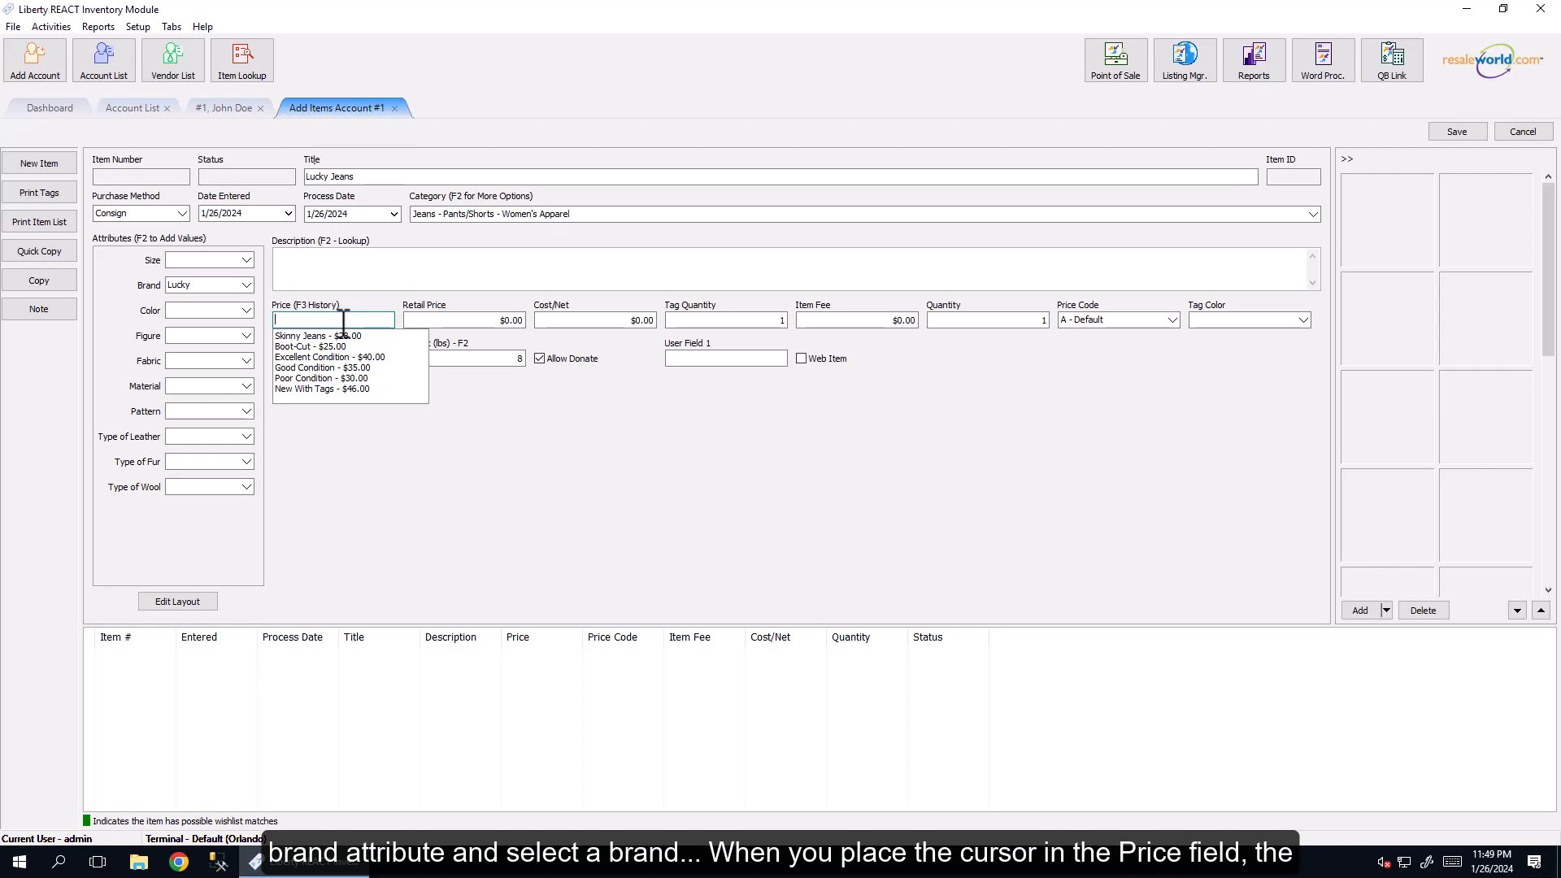
pyautogui.click(329, 388)
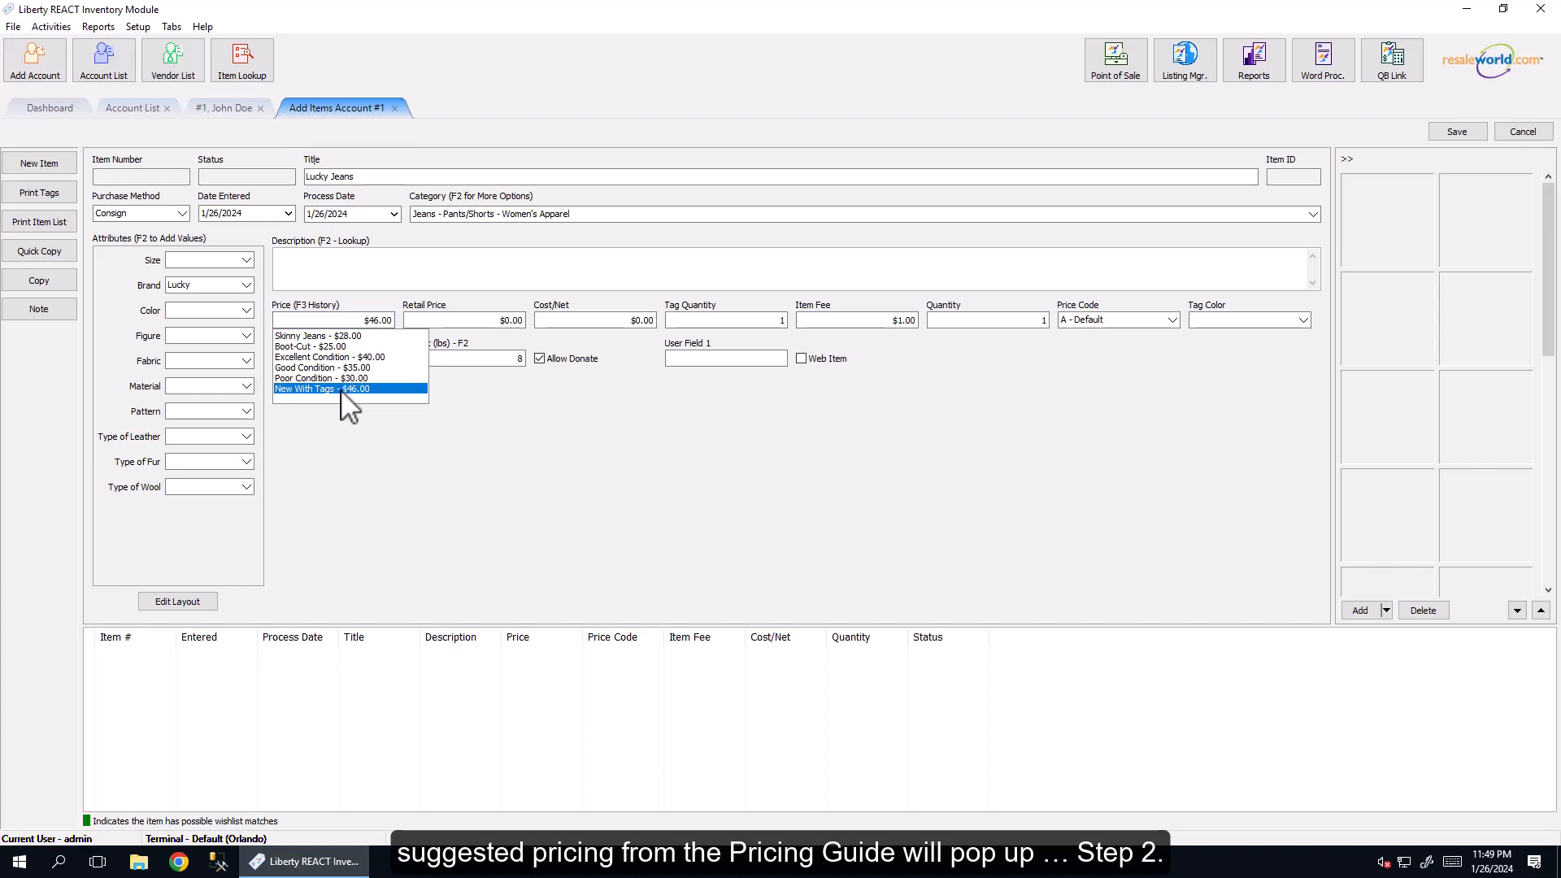
pyautogui.click(473, 321)
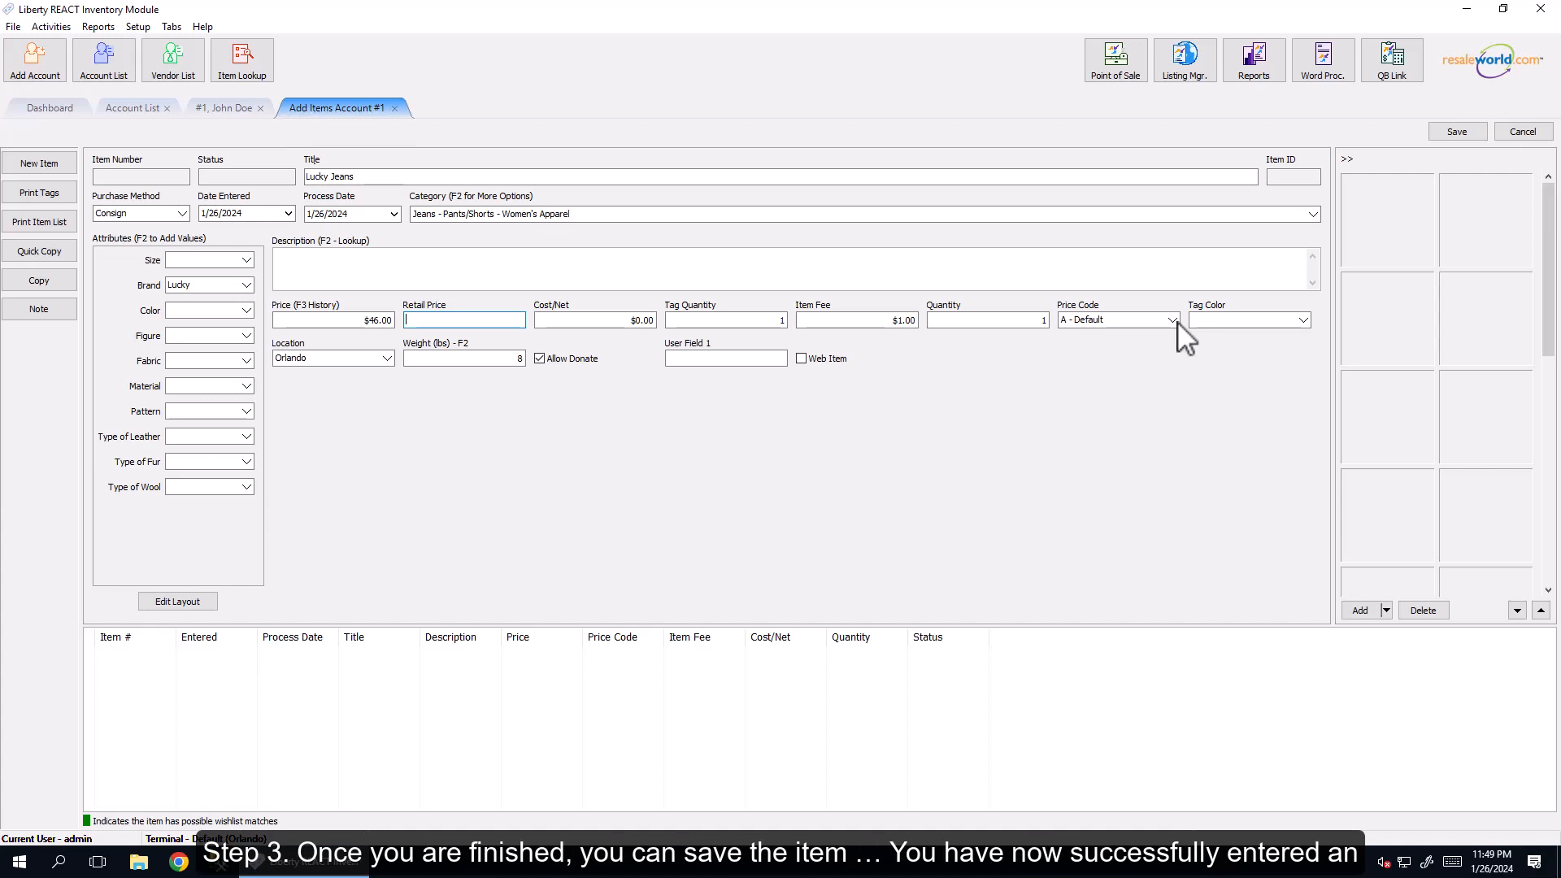
pyautogui.click(1467, 134)
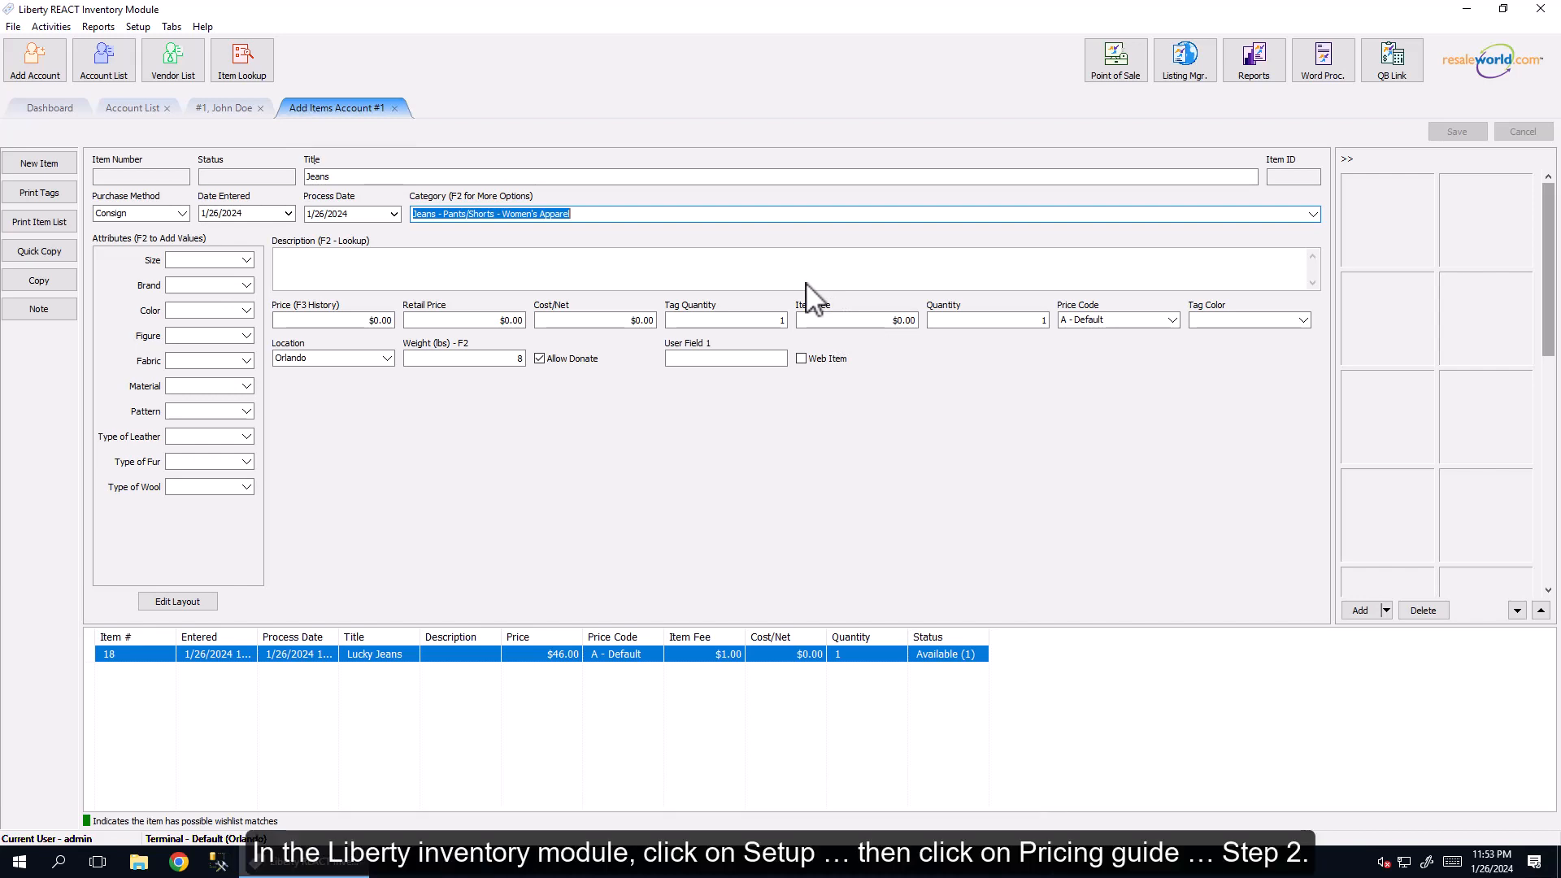
# Open the pricing guide setup and select the Women's Apparel - Pants/Shorts - Shorts category.
pyautogui.click(138, 27)
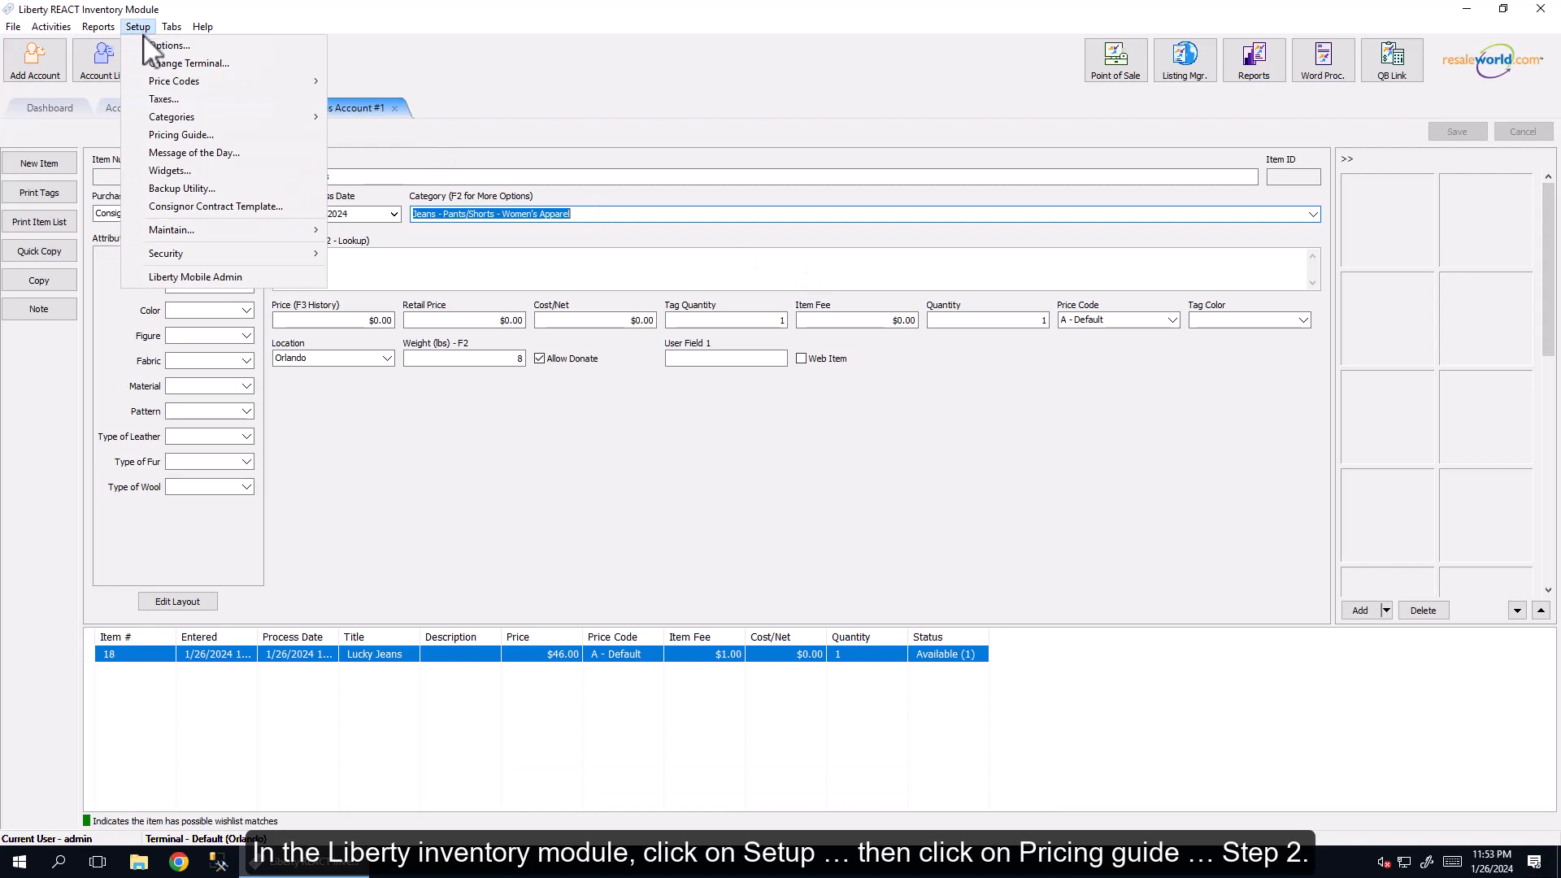
pyautogui.click(181, 135)
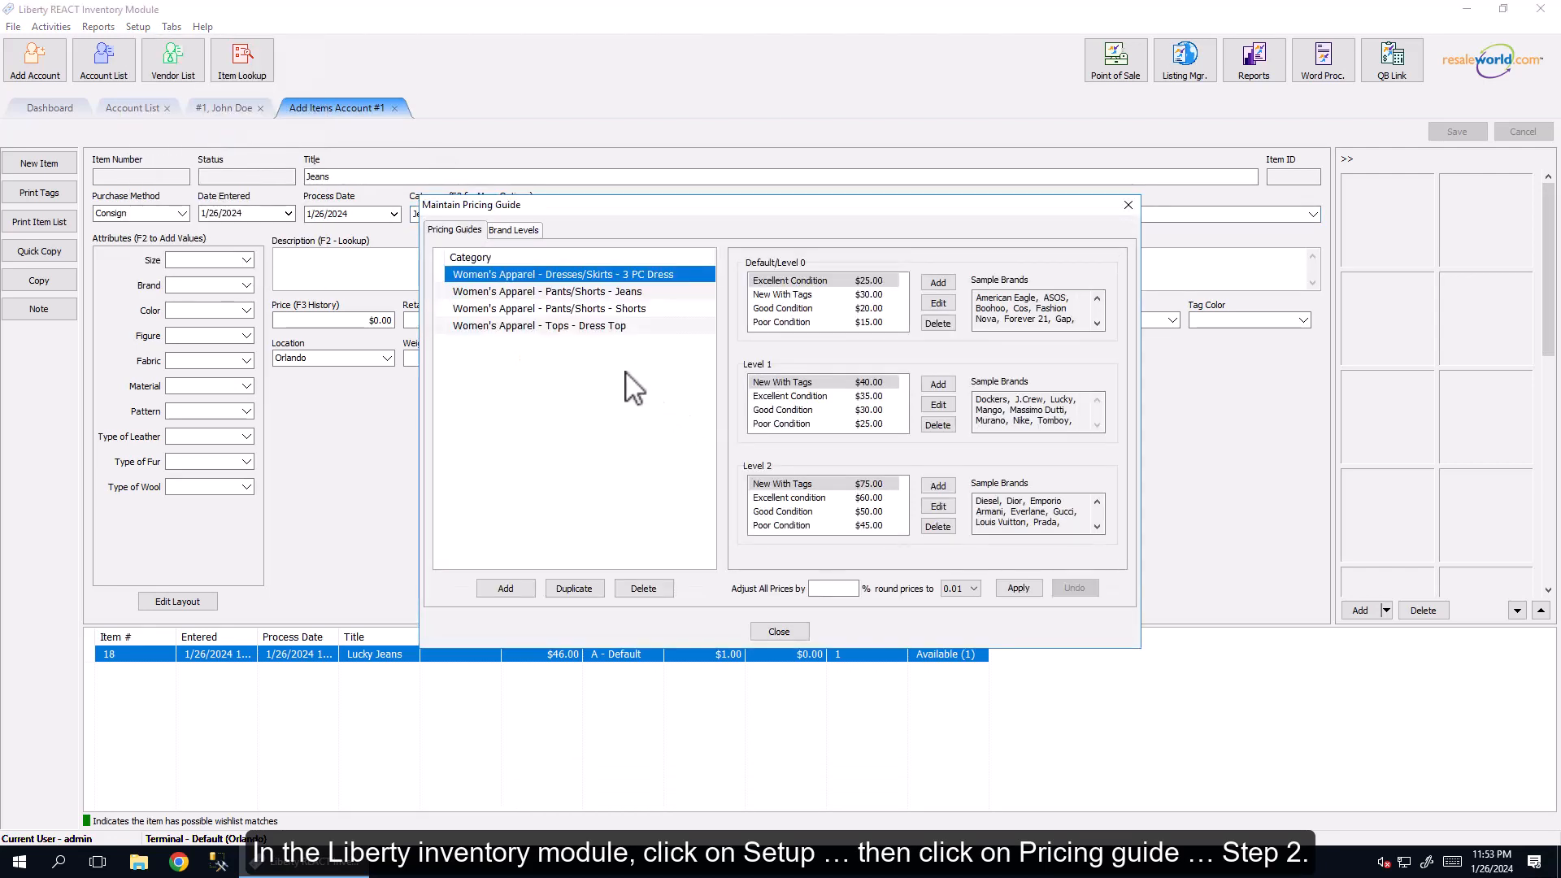
pyautogui.click(590, 295)
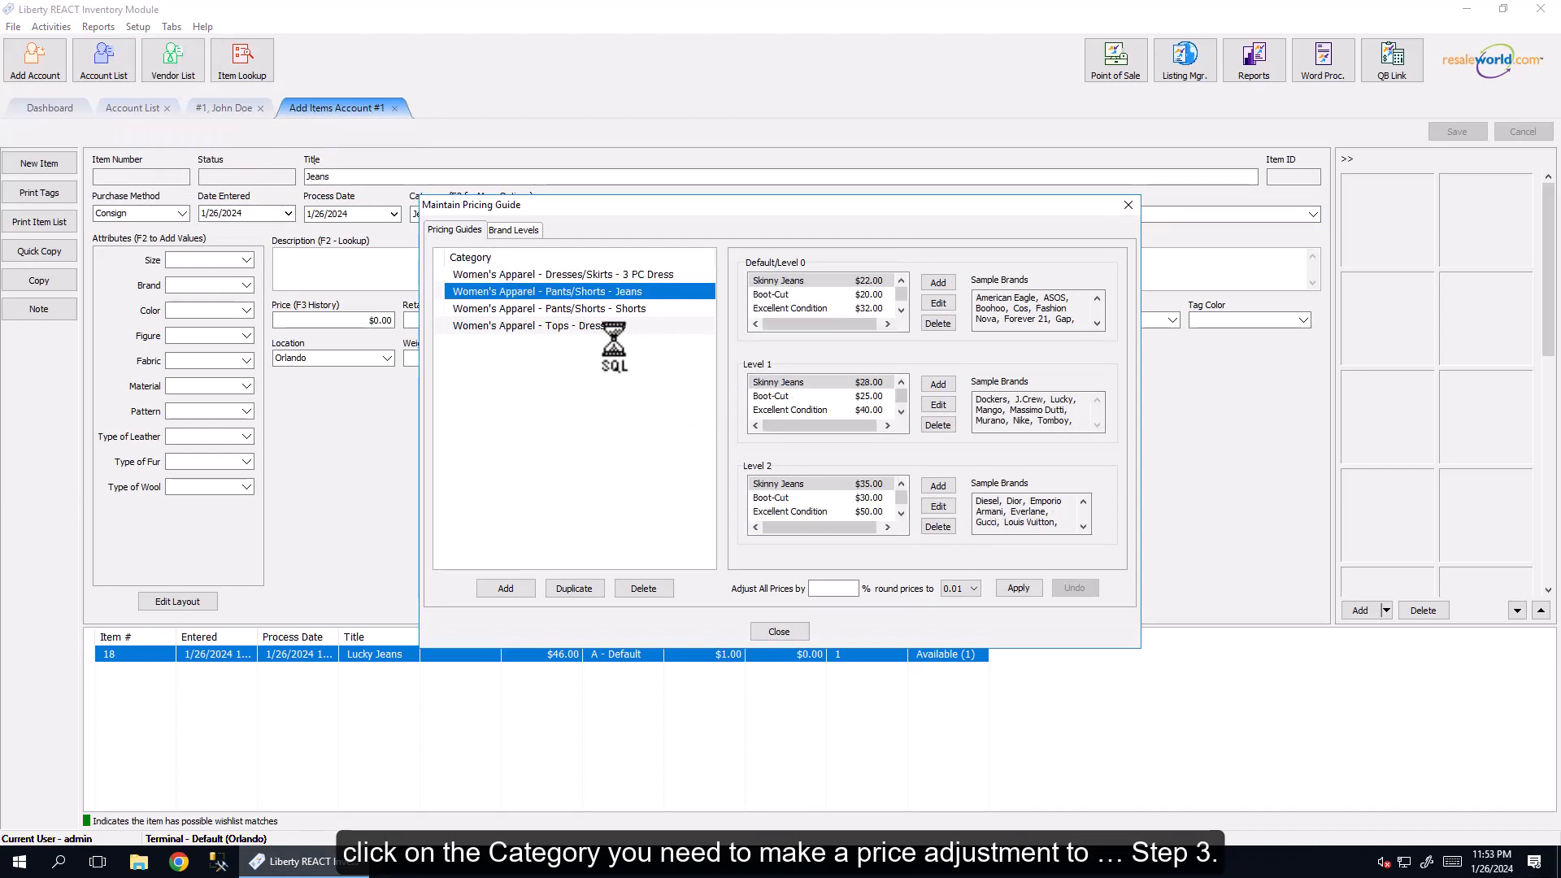
pyautogui.click(588, 311)
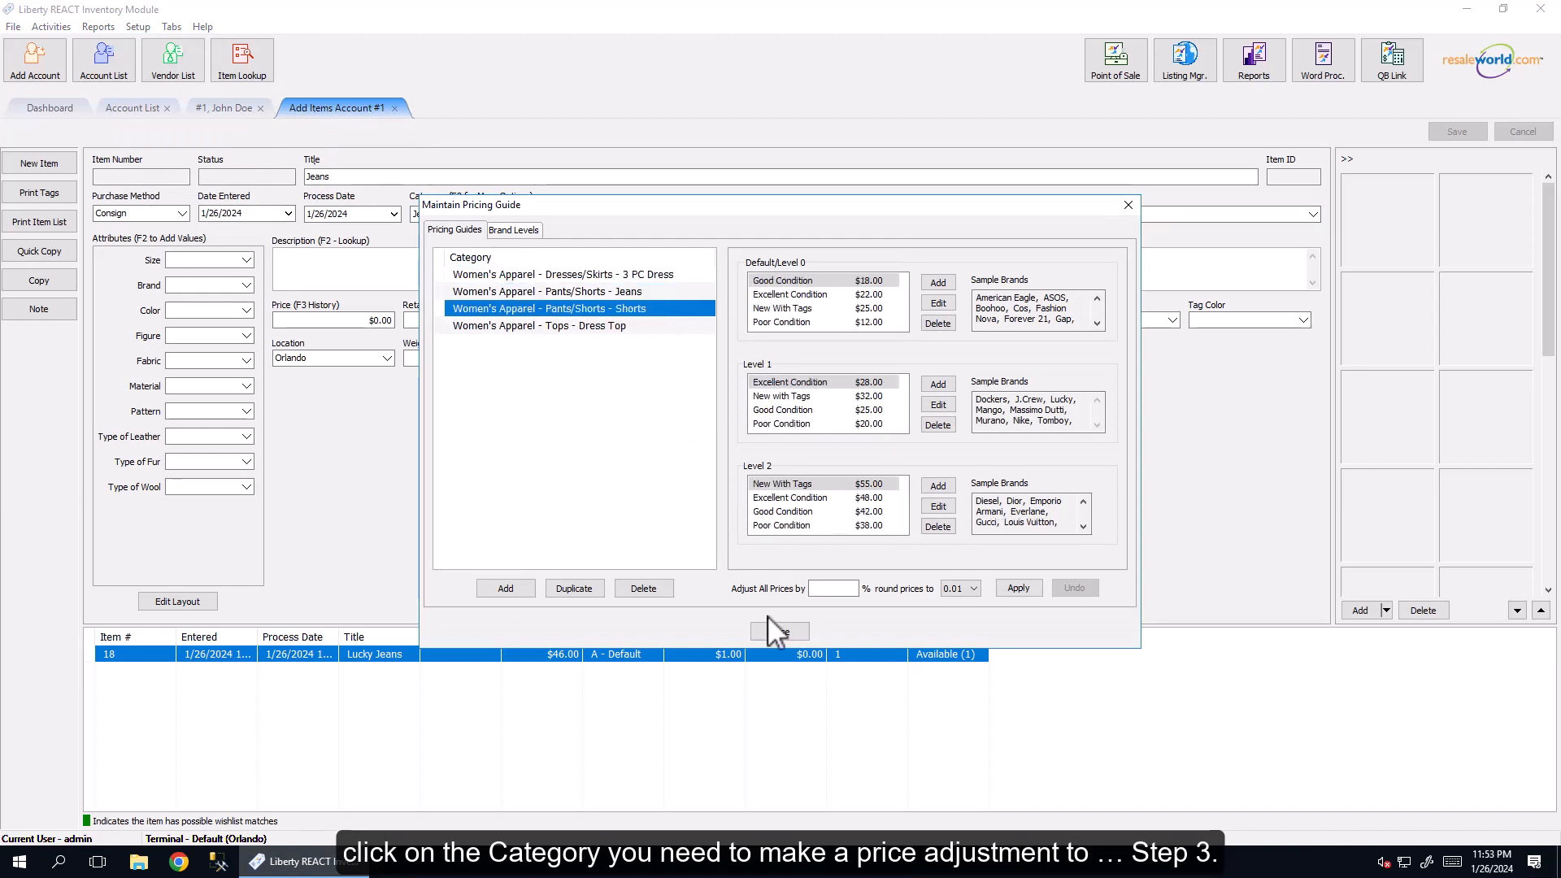
# Raise all prices in the Shorts pricing guide by 5%, rounding them to 0.25.
pyautogui.click(847, 590)
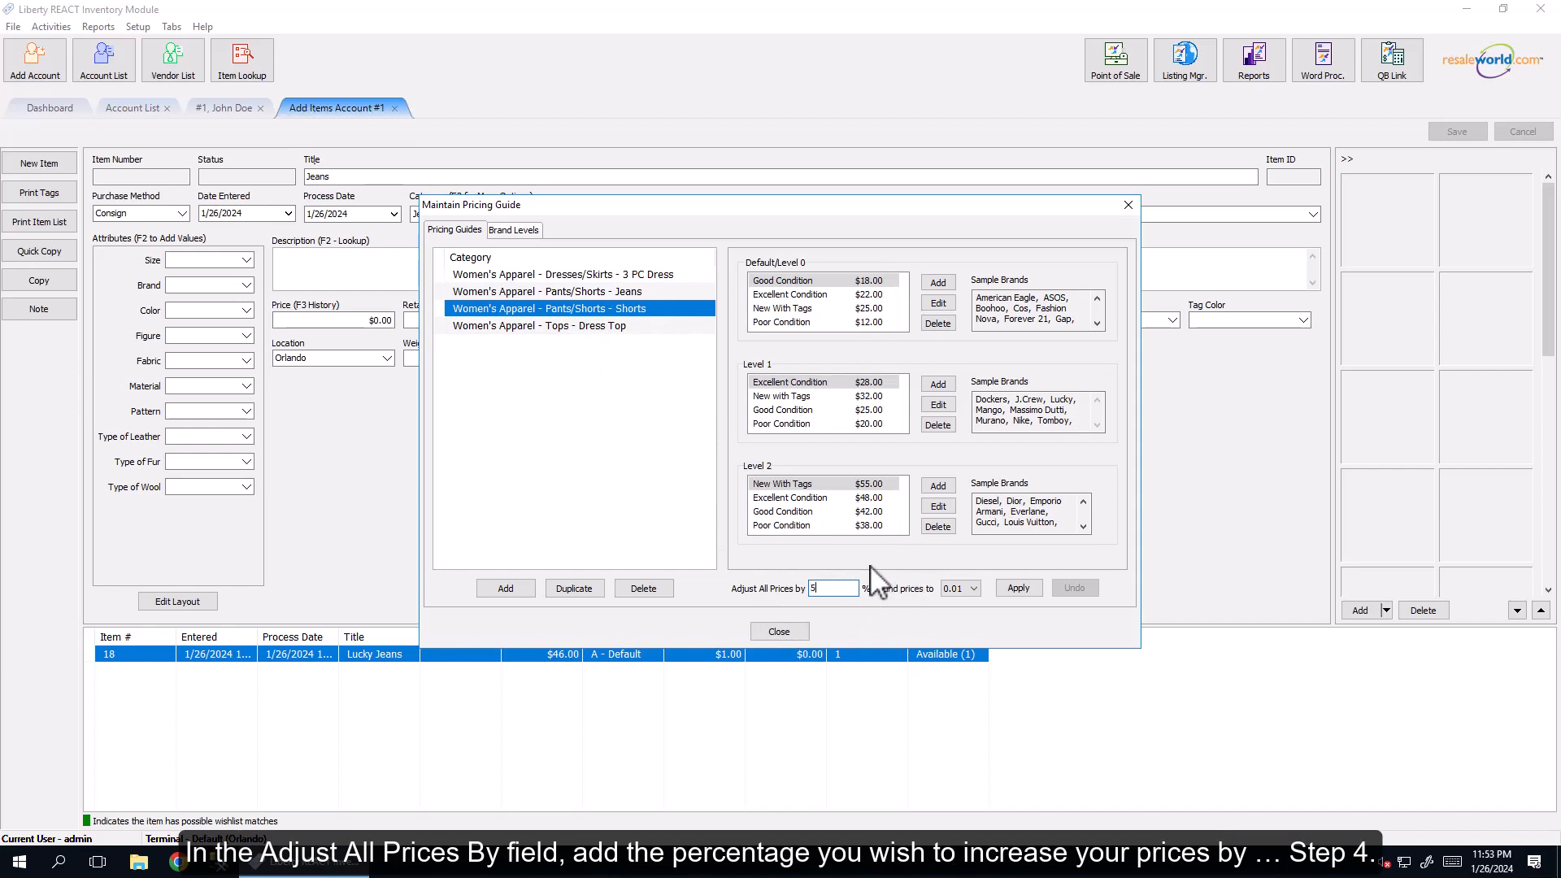
pyautogui.press('Tab')
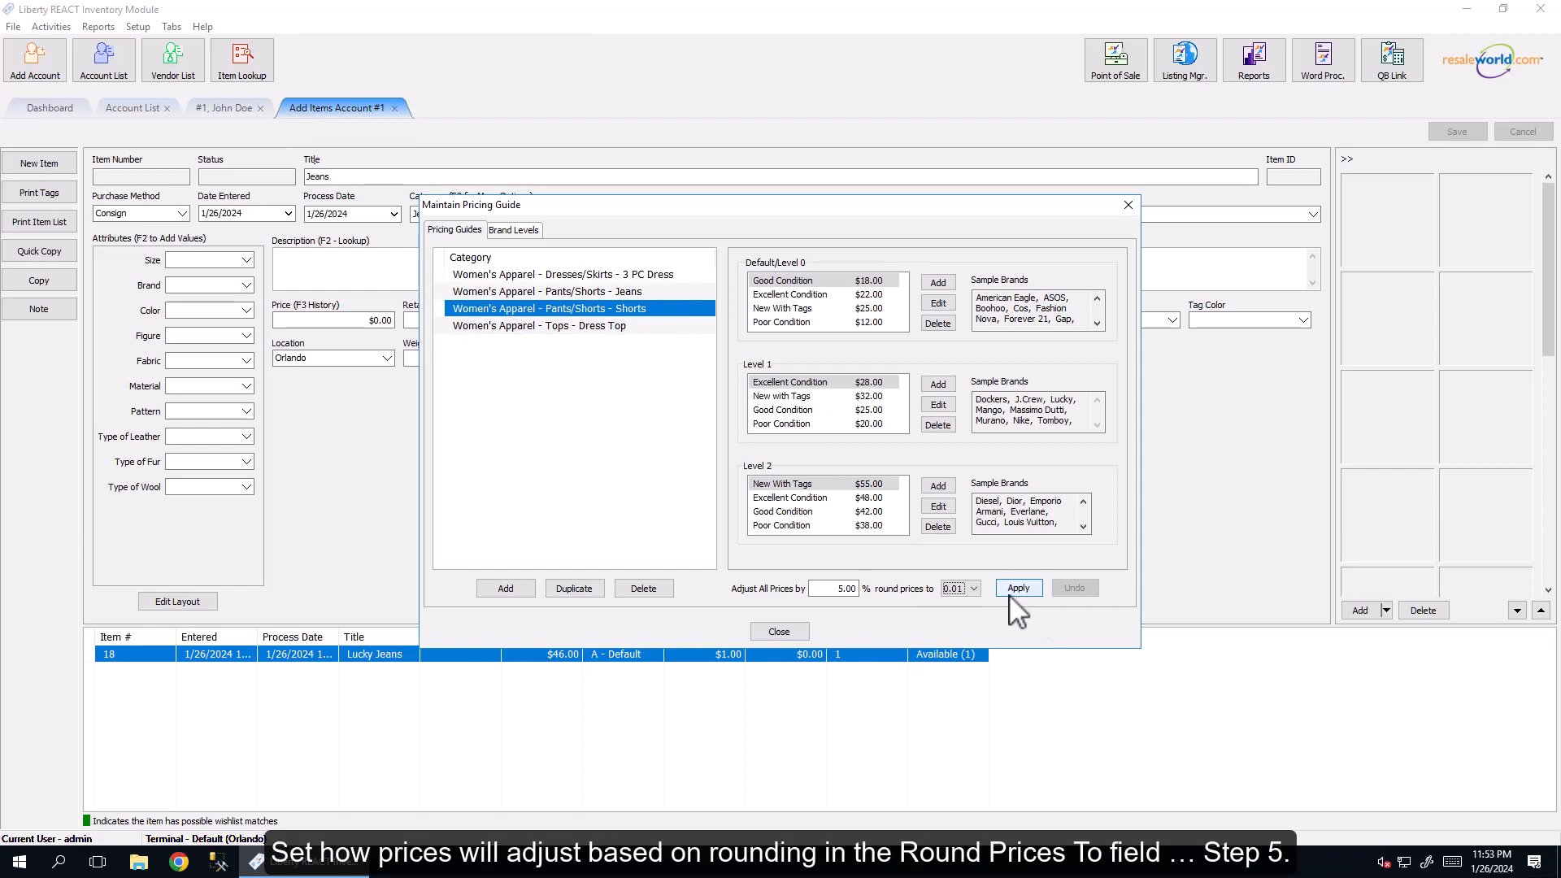
pyautogui.click(971, 590)
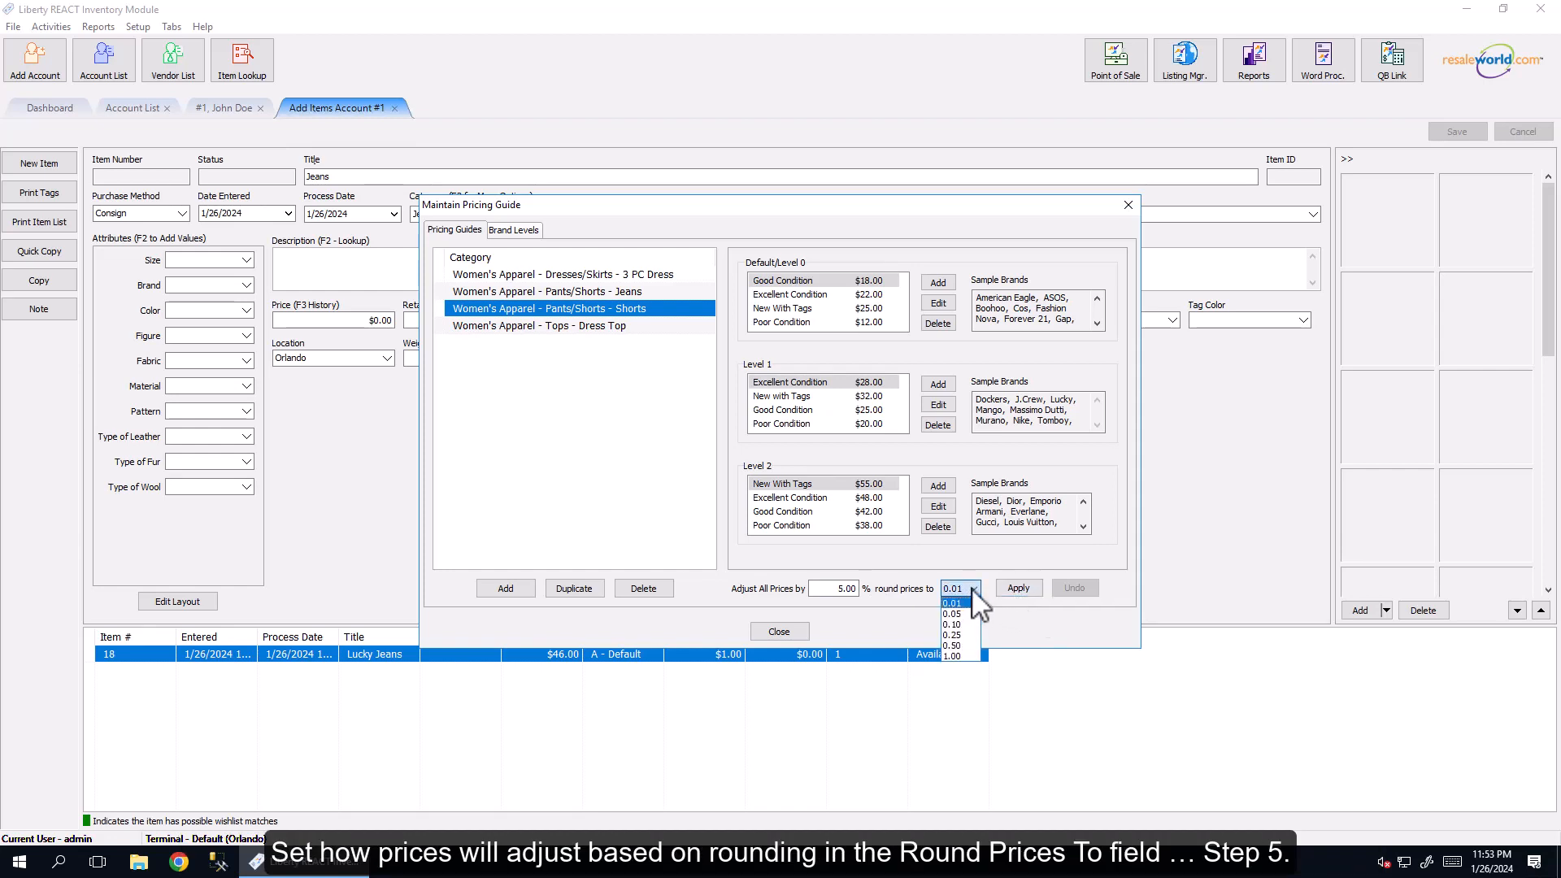
pyautogui.click(962, 636)
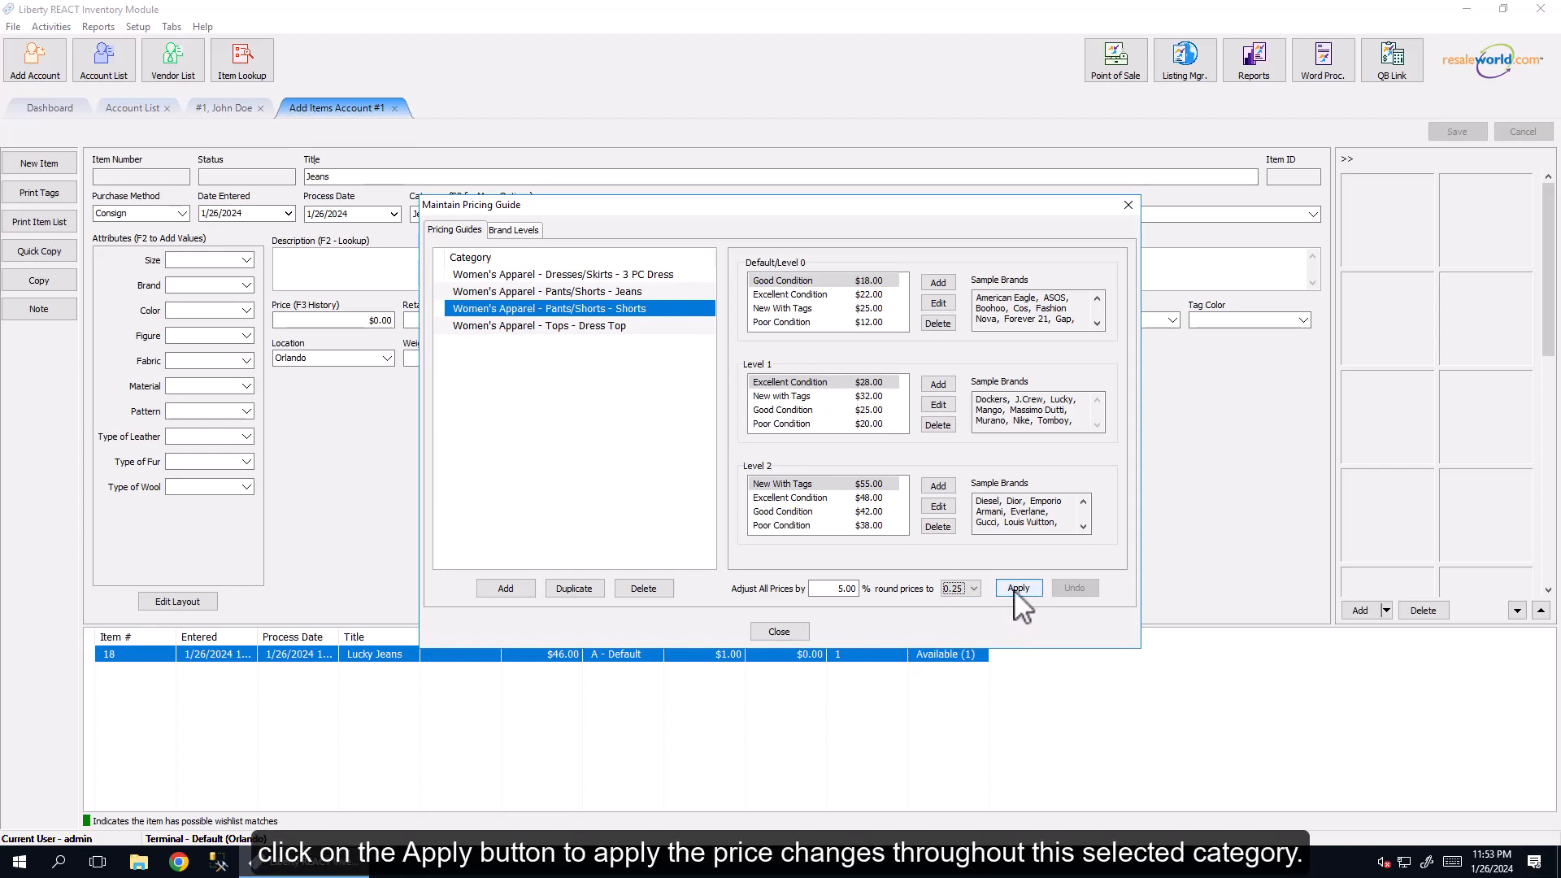
pyautogui.click(1018, 589)
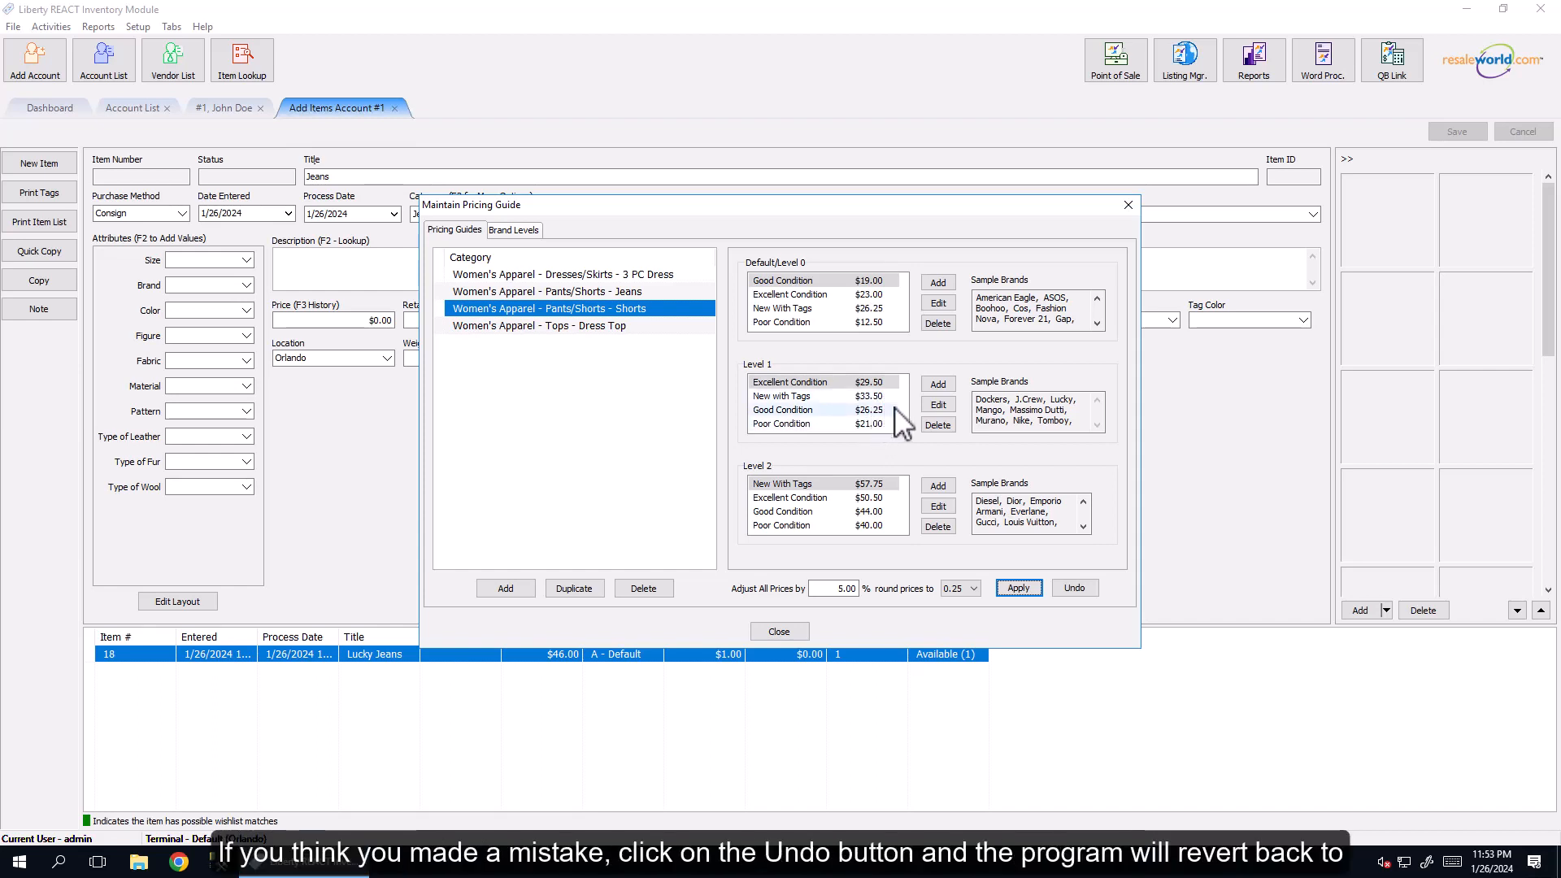
# Undo the percentage price adjustment on the Shorts category and close the pricing guide.
pyautogui.click(1075, 592)
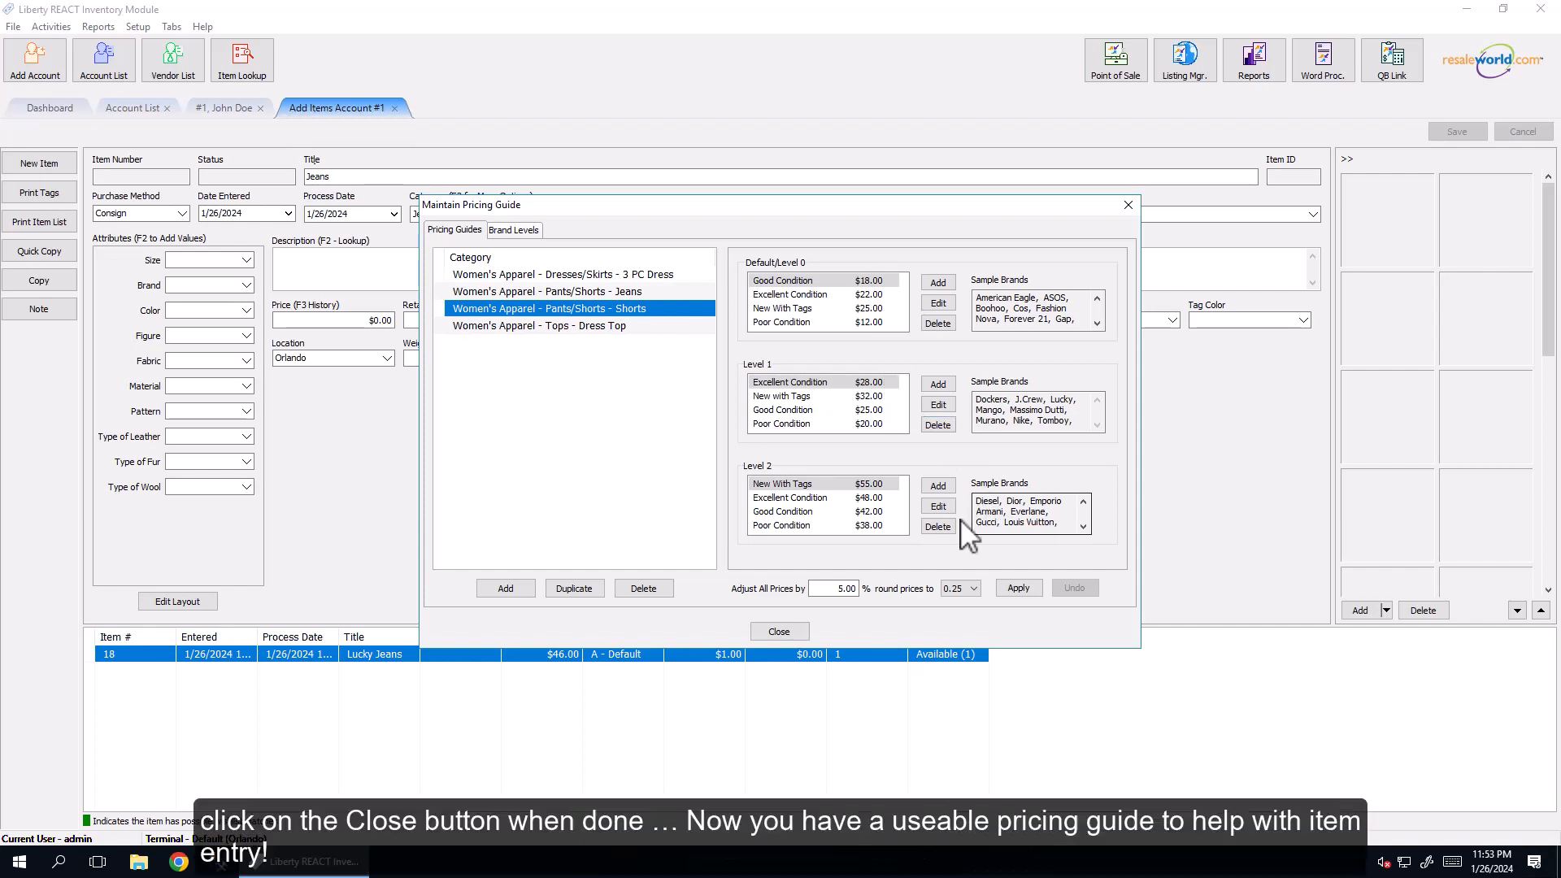
pyautogui.click(779, 633)
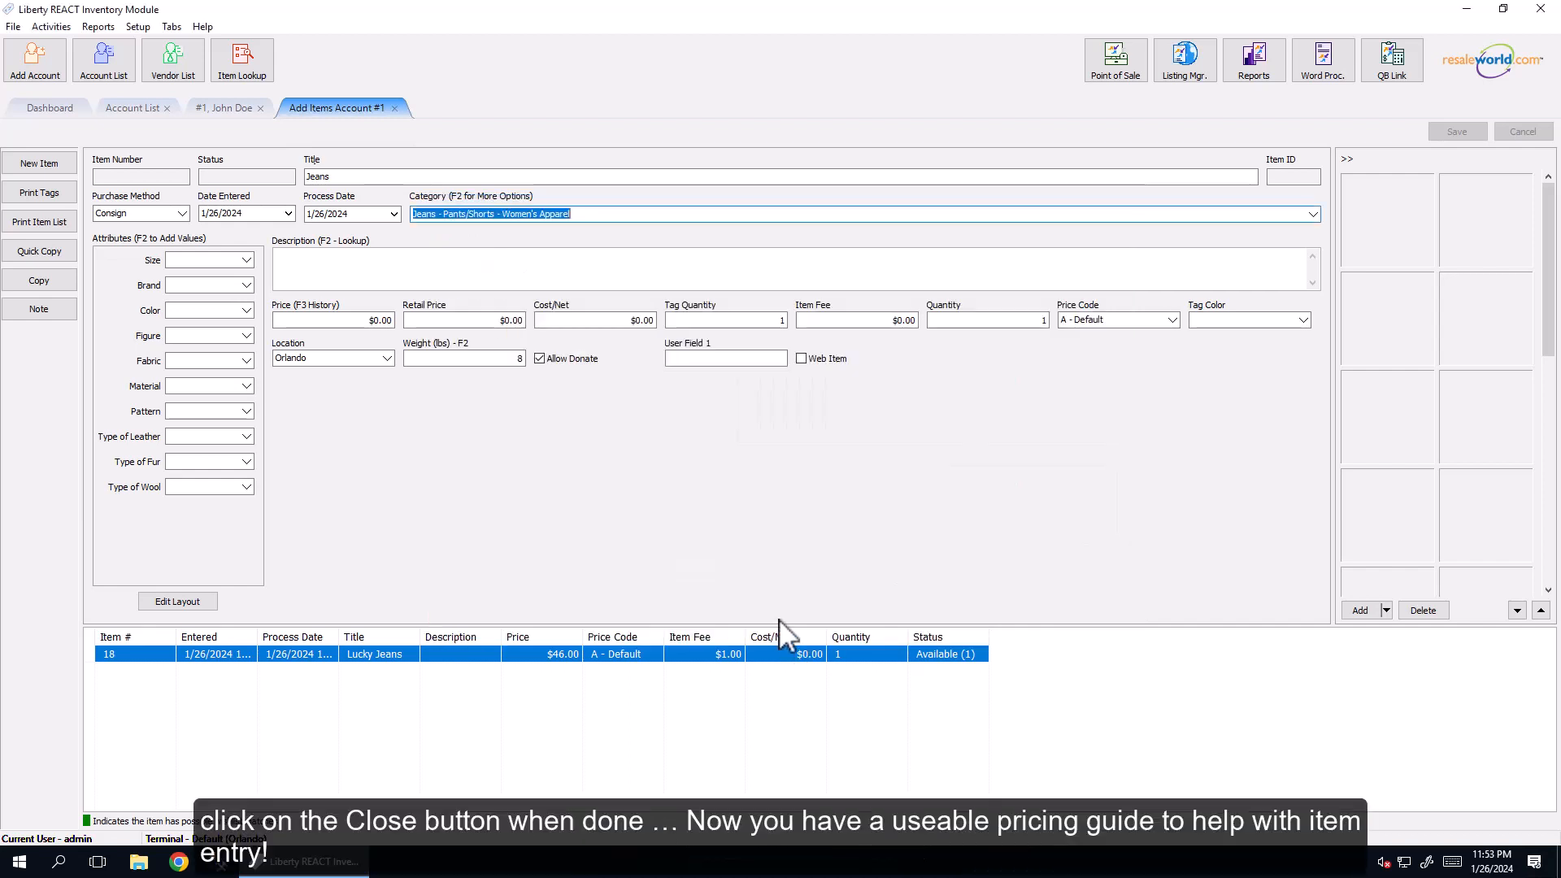